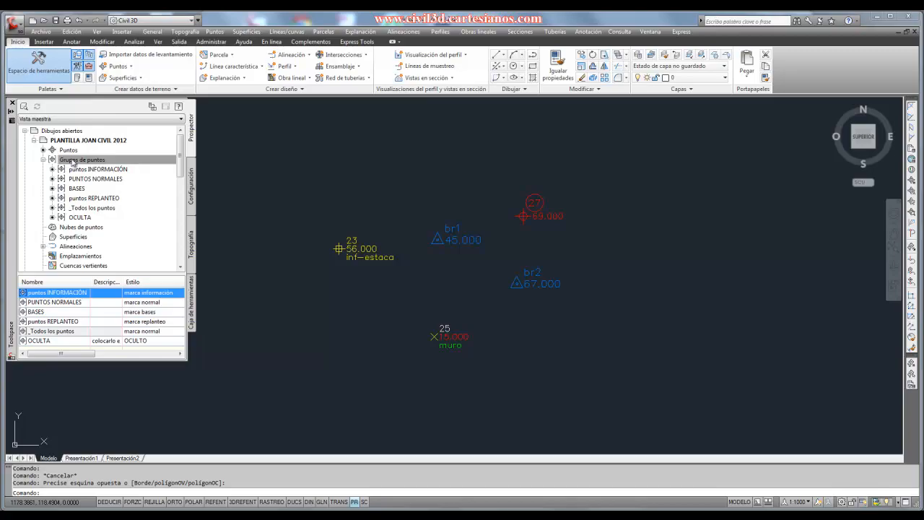
{"action": "right_click", "coordinate": [72, 165]}
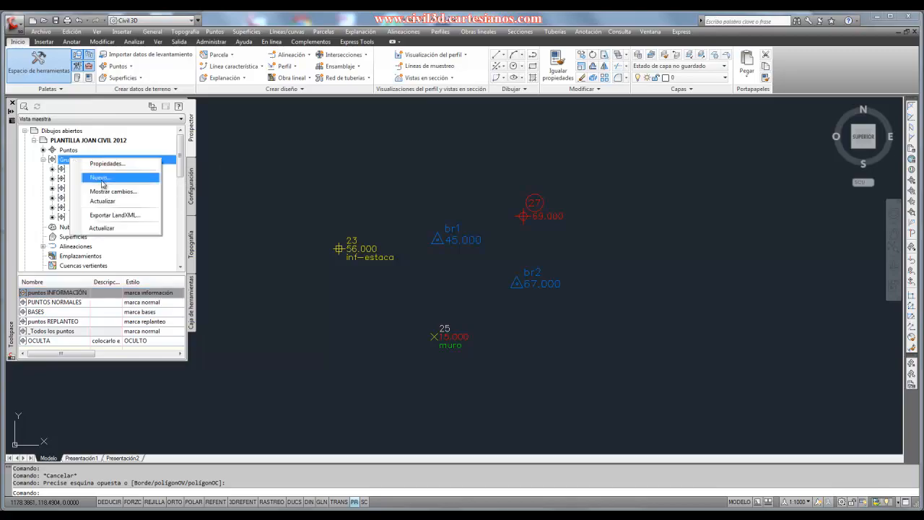
{"action": "left_click", "coordinate": [41, 176]}
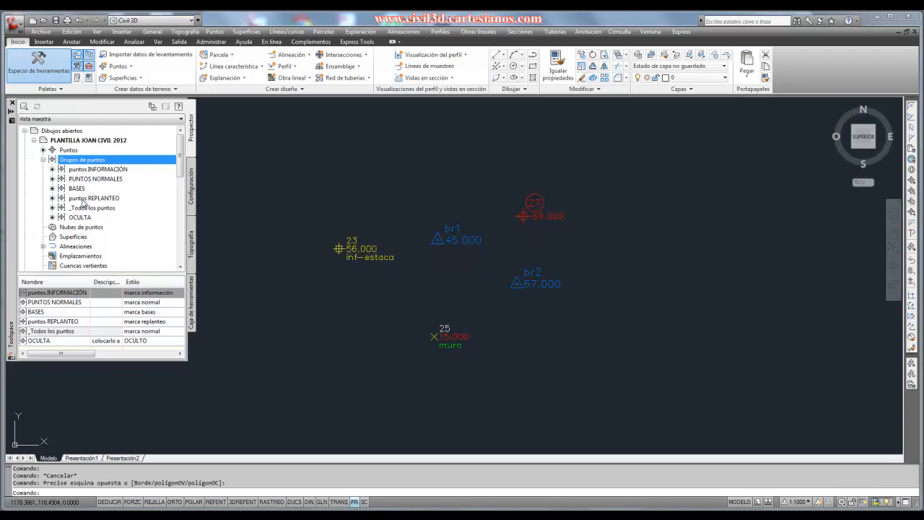
{"action": "mouse_move", "coordinate": [85, 224]}
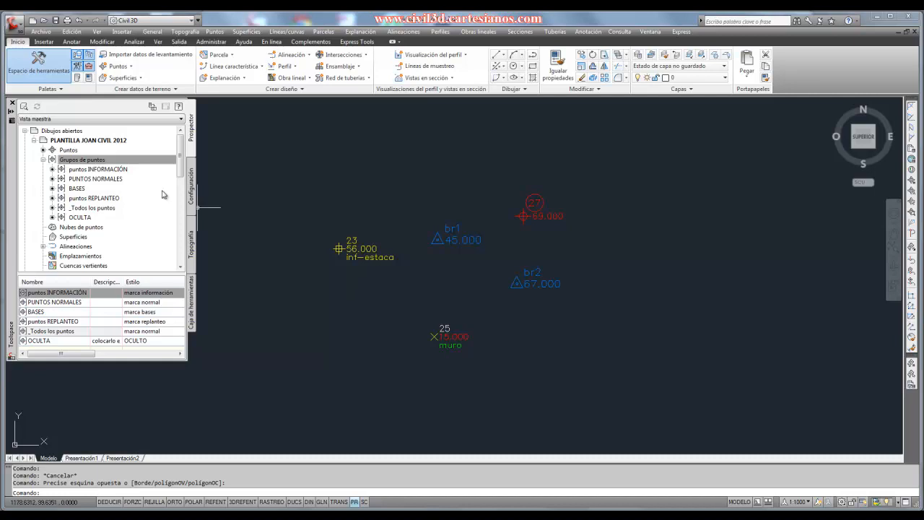
Step: Open the properties of the puntos INFORMACIÓN point group and review its default point style and label style
{"action": "left_click", "coordinate": [77, 179]}
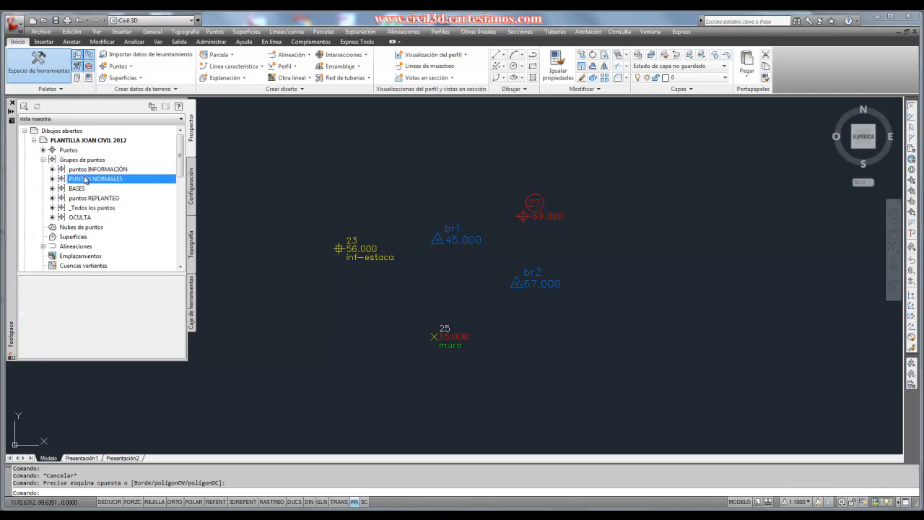
{"action": "left_click", "coordinate": [86, 171]}
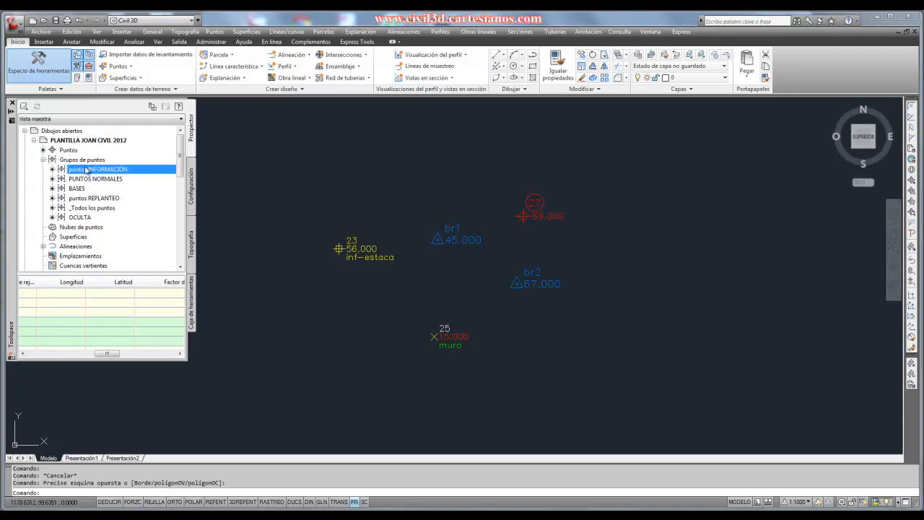
{"action": "right_click", "coordinate": [86, 170]}
{"action": "left_click", "coordinate": [244, 206]}
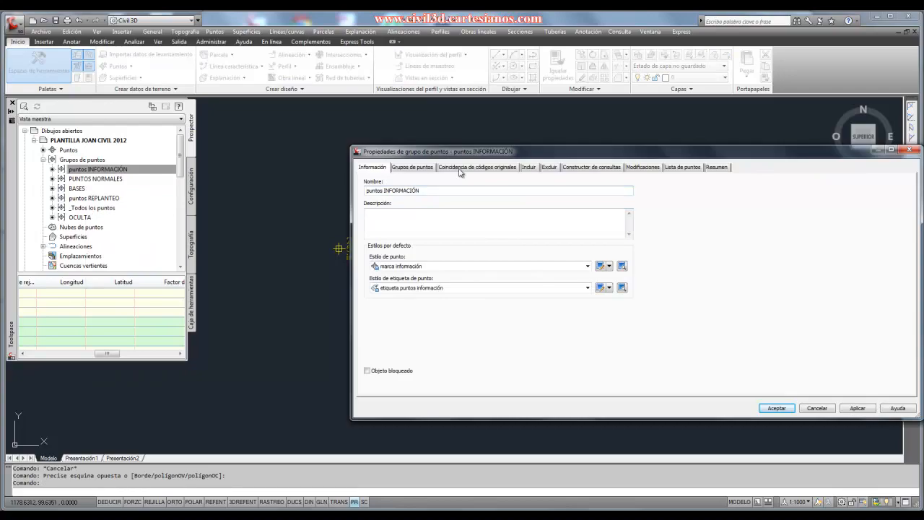
{"action": "left_click_drag", "start_coordinate": [483, 153], "coordinate": [357, 138]}
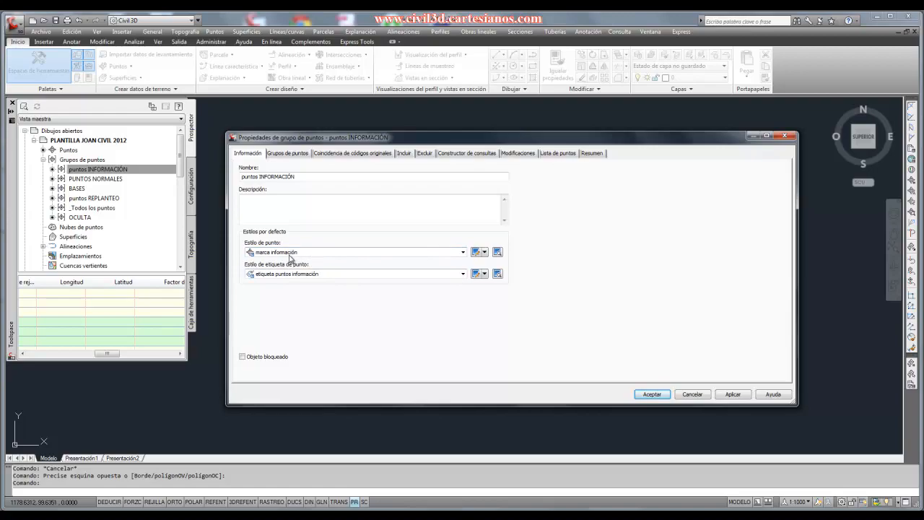
{"action": "left_click_drag", "start_coordinate": [340, 144], "coordinate": [619, 158]}
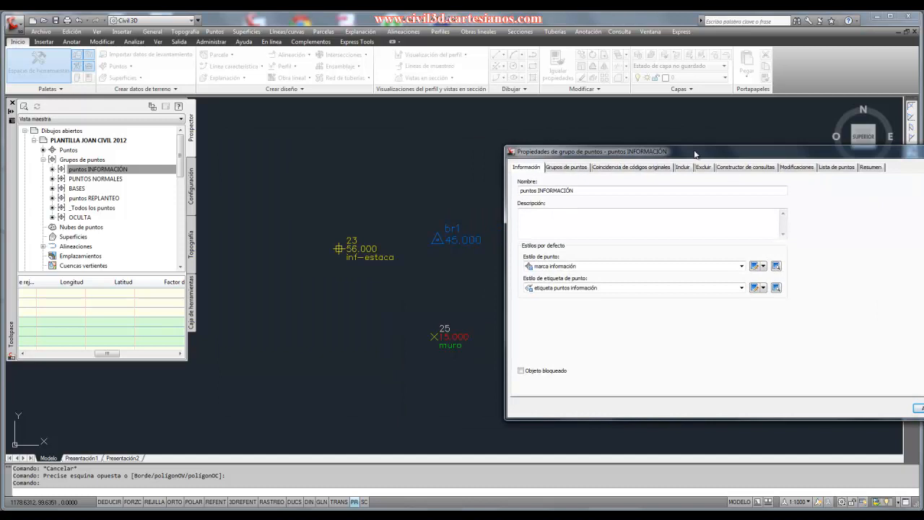
{"action": "left_click_drag", "start_coordinate": [696, 154], "coordinate": [411, 171]}
Step: Examine the puntos INFORMACIÓN group's point-group membership, original-code matching and inclusion criteria
{"action": "left_click", "coordinate": [290, 182]}
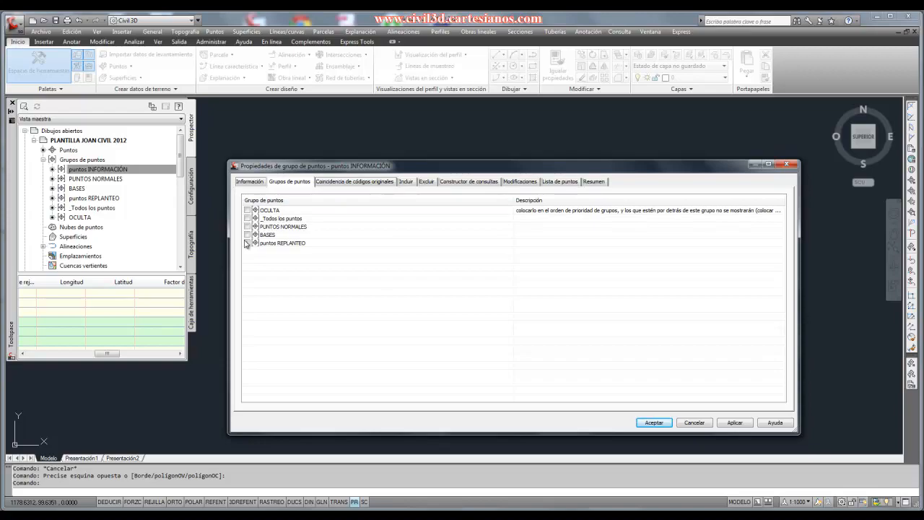
{"action": "left_click", "coordinate": [345, 185]}
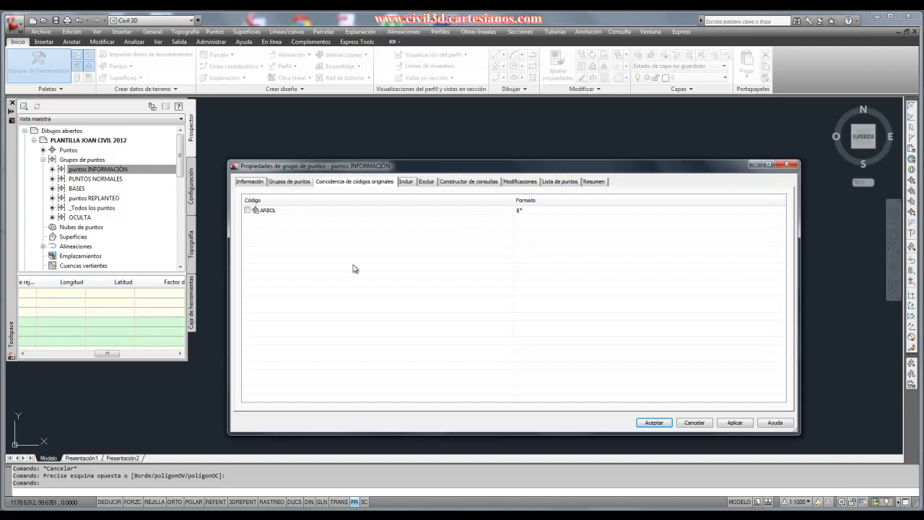
{"action": "left_click", "coordinate": [407, 182]}
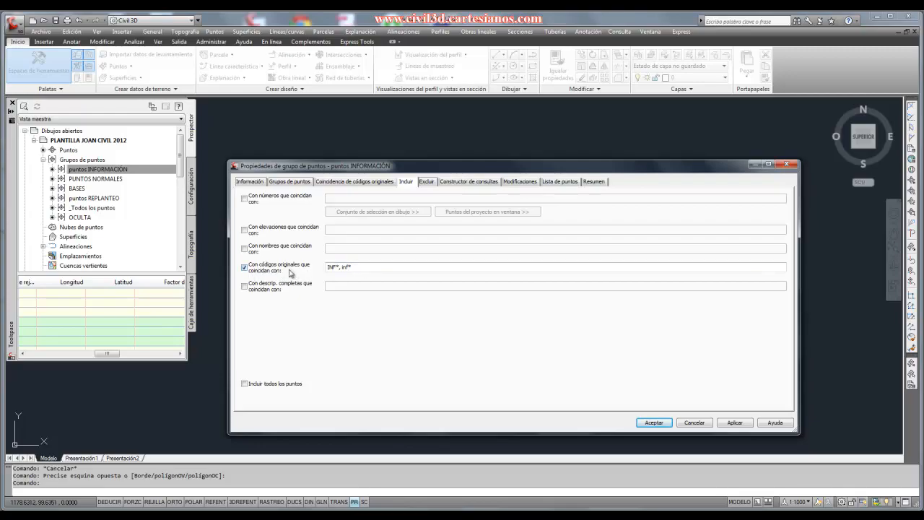
{"action": "left_click", "coordinate": [346, 181]}
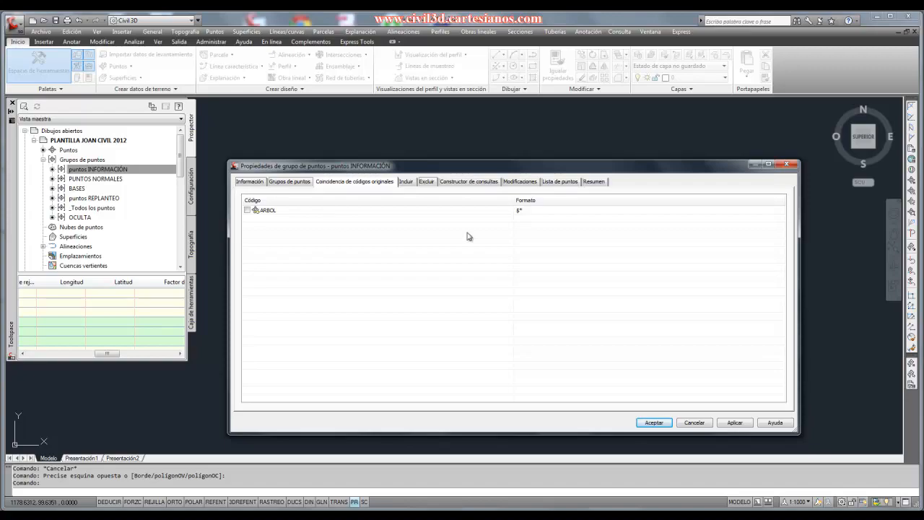
{"action": "left_click", "coordinate": [406, 182]}
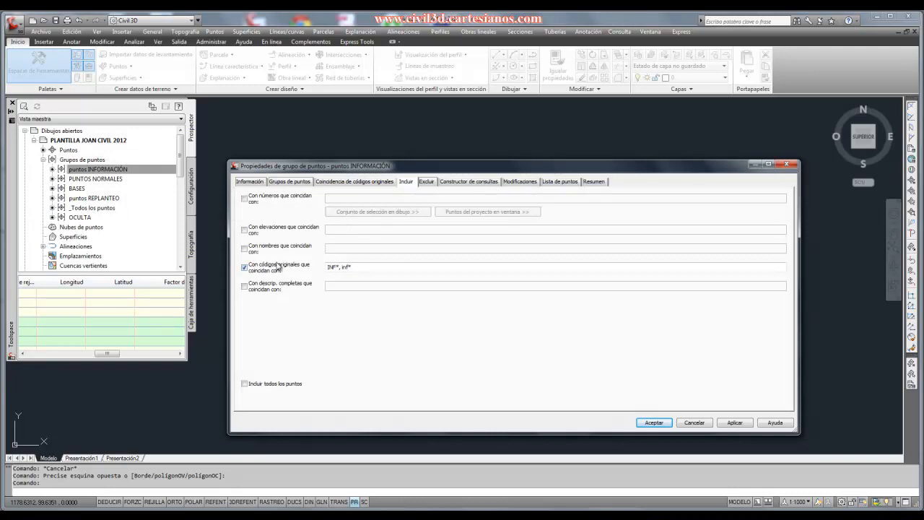
Step: Compare the group's inclusion and exclusion criteria, briefly enabling and disabling inclusion by matching point numbers
{"action": "left_click", "coordinate": [428, 184]}
{"action": "left_click", "coordinate": [411, 185]}
{"action": "left_click", "coordinate": [244, 199]}
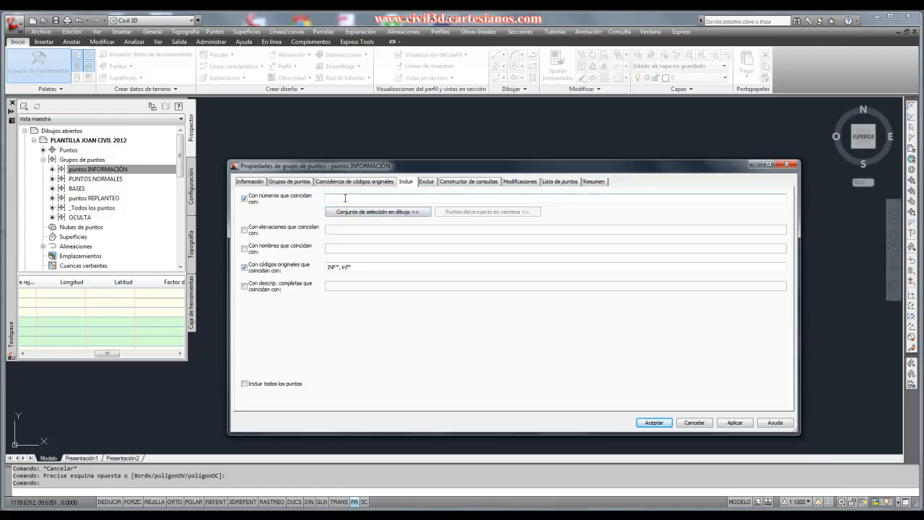
{"action": "left_click", "coordinate": [245, 199]}
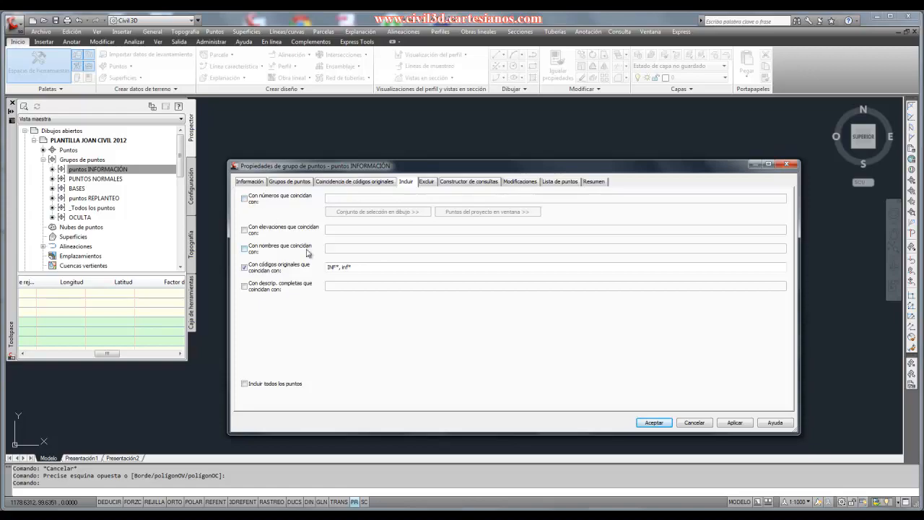
{"action": "left_click", "coordinate": [425, 184]}
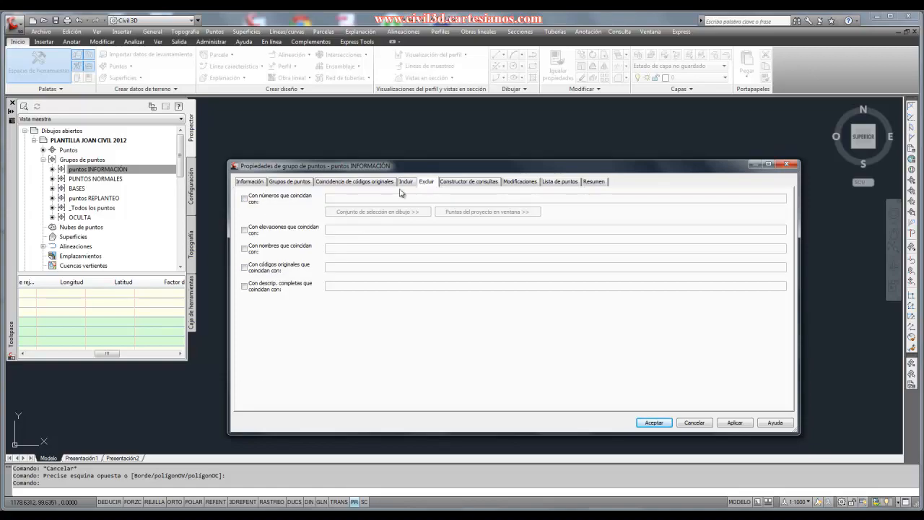
{"action": "left_click", "coordinate": [407, 185]}
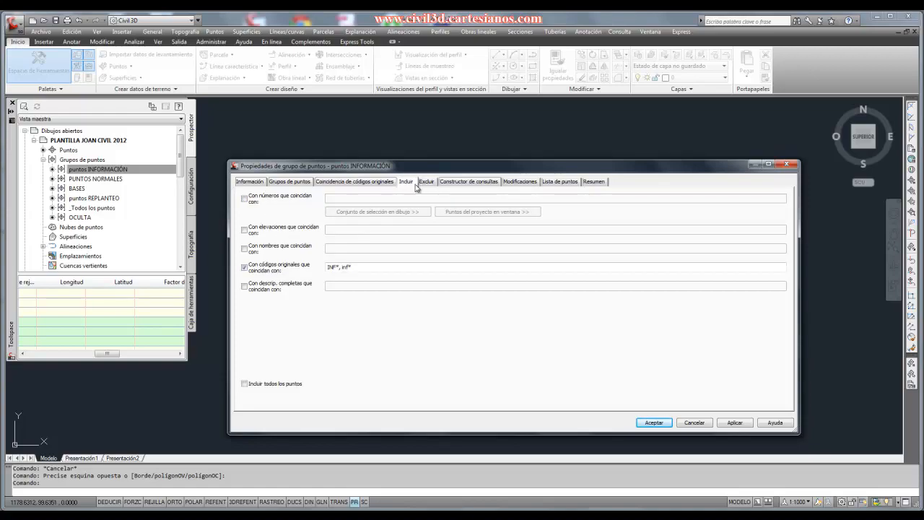
{"action": "left_click", "coordinate": [428, 184]}
{"action": "left_click", "coordinate": [408, 184]}
Step: Compare the group's query builder conditions with its original-code inclusion criteria
{"action": "left_click", "coordinate": [451, 185]}
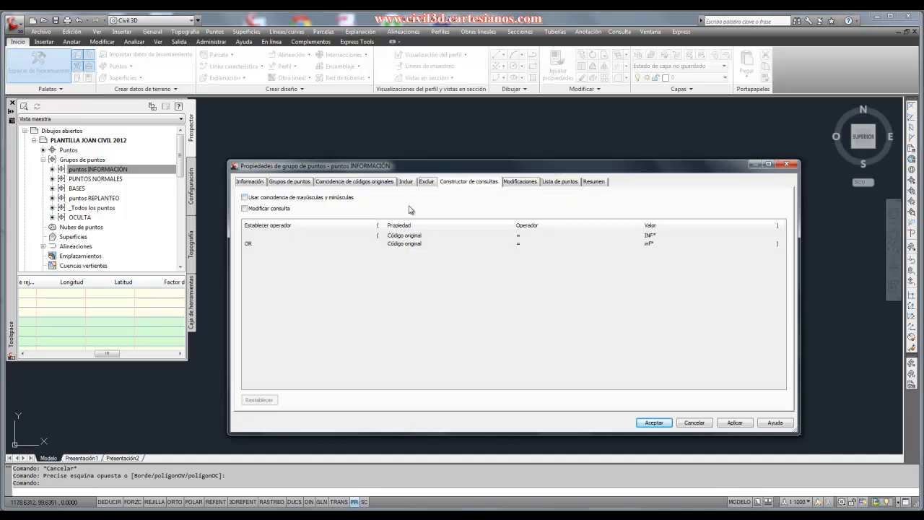
{"action": "left_click", "coordinate": [405, 183]}
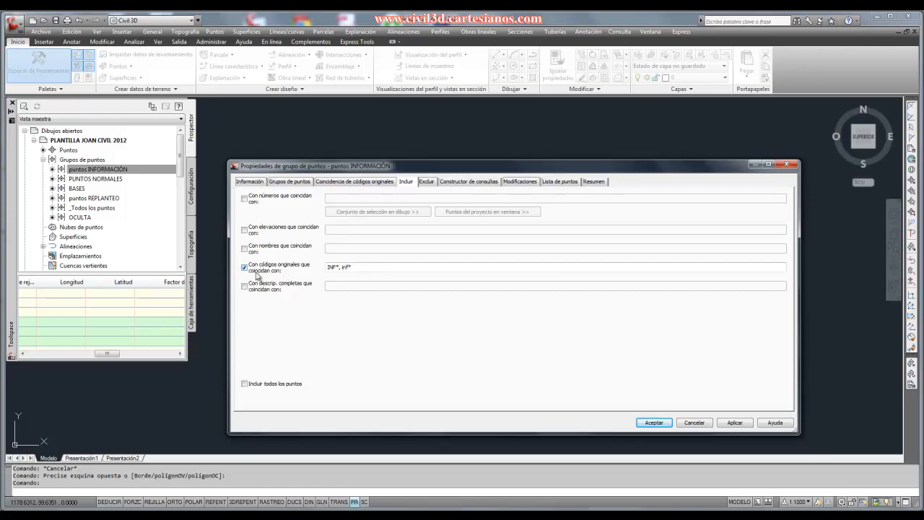
{"action": "left_click", "coordinate": [455, 183]}
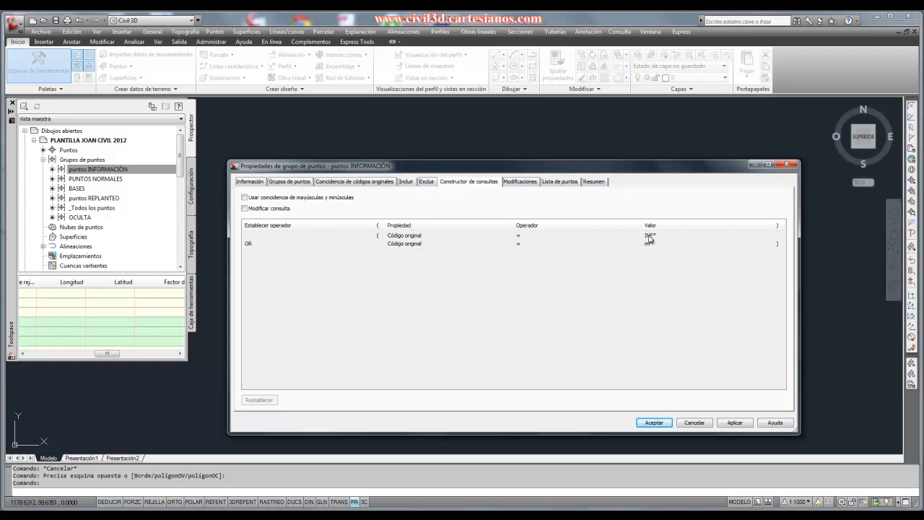
Step: Enable manual query modification and examine the logical operator, property and comparison choices of the second condition
{"action": "left_click", "coordinate": [245, 208]}
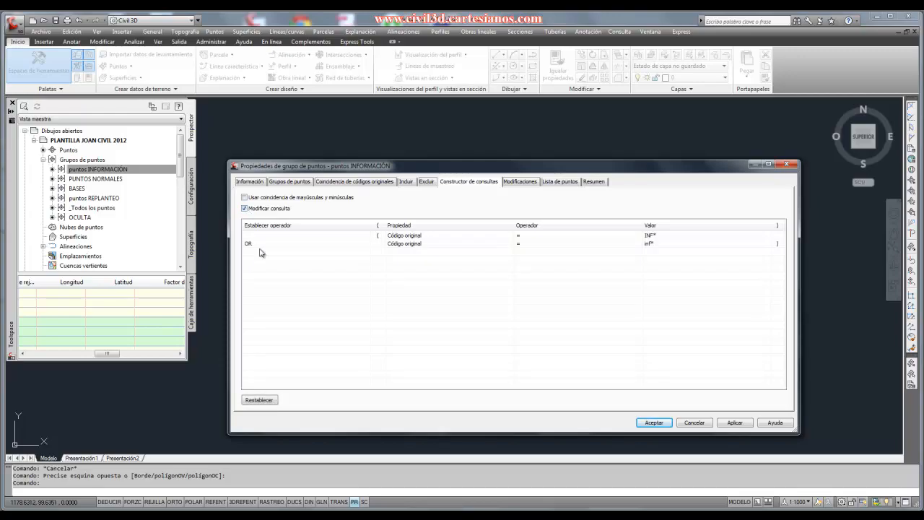
{"action": "left_click", "coordinate": [320, 243]}
{"action": "left_click", "coordinate": [320, 244]}
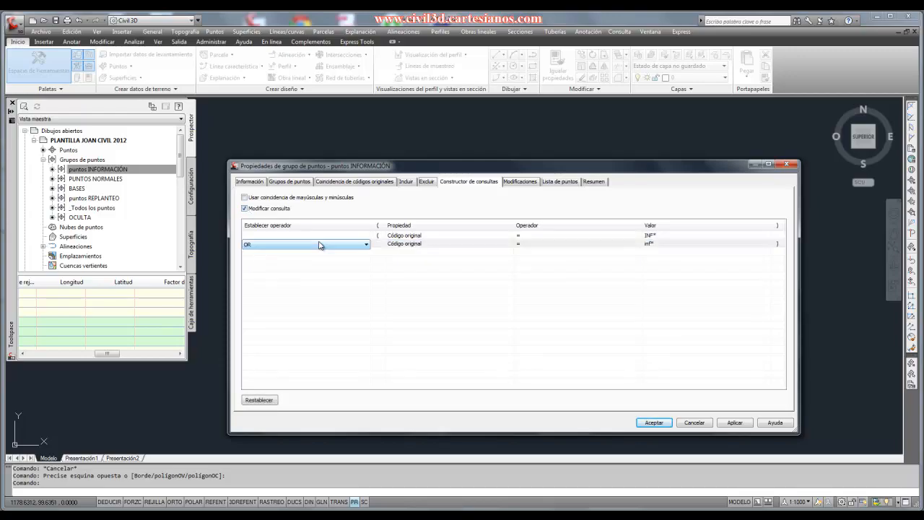
{"action": "left_click", "coordinate": [312, 244]}
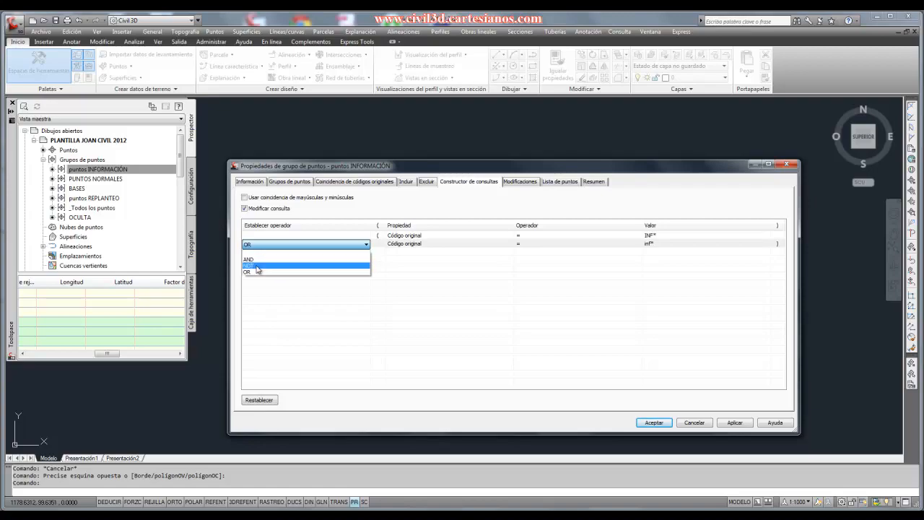
{"action": "left_click", "coordinate": [425, 244]}
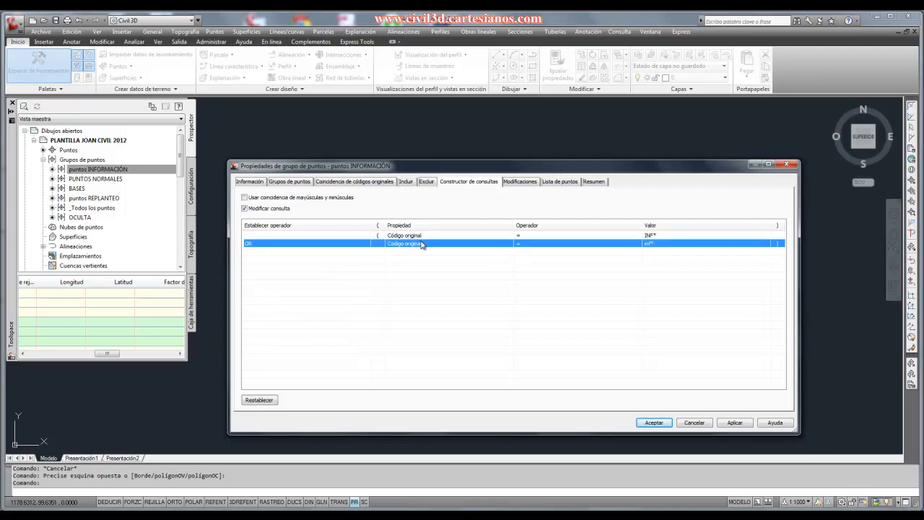
{"action": "left_click", "coordinate": [423, 245]}
{"action": "left_click", "coordinate": [423, 244]}
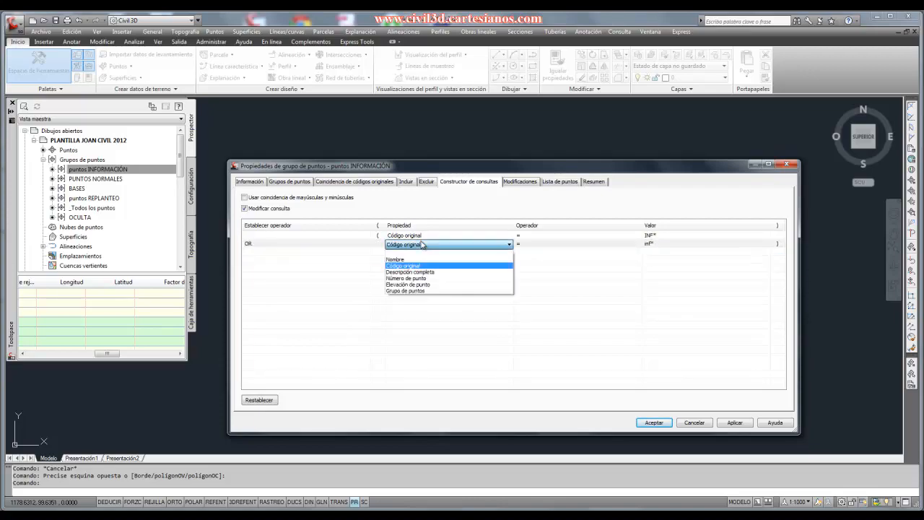
{"action": "left_click", "coordinate": [540, 245]}
{"action": "left_click", "coordinate": [539, 244]}
{"action": "left_click", "coordinate": [540, 245]}
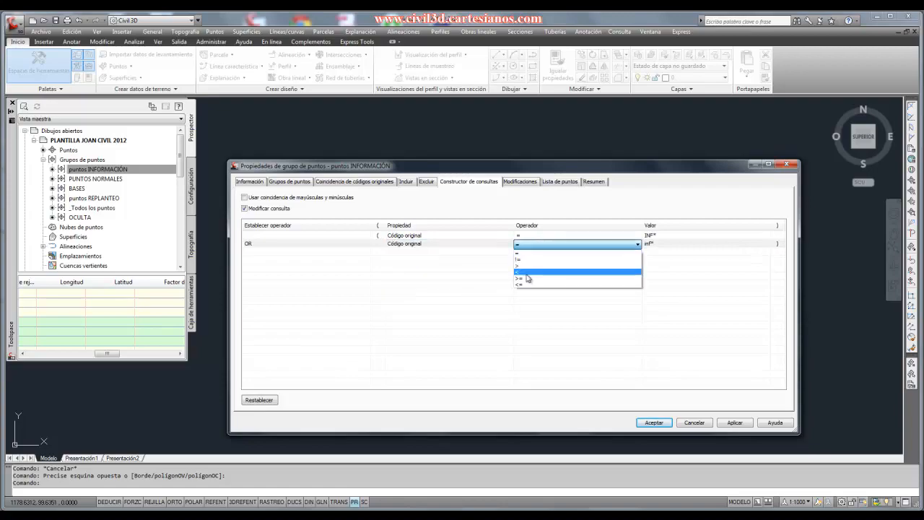
{"action": "left_click", "coordinate": [669, 282]}
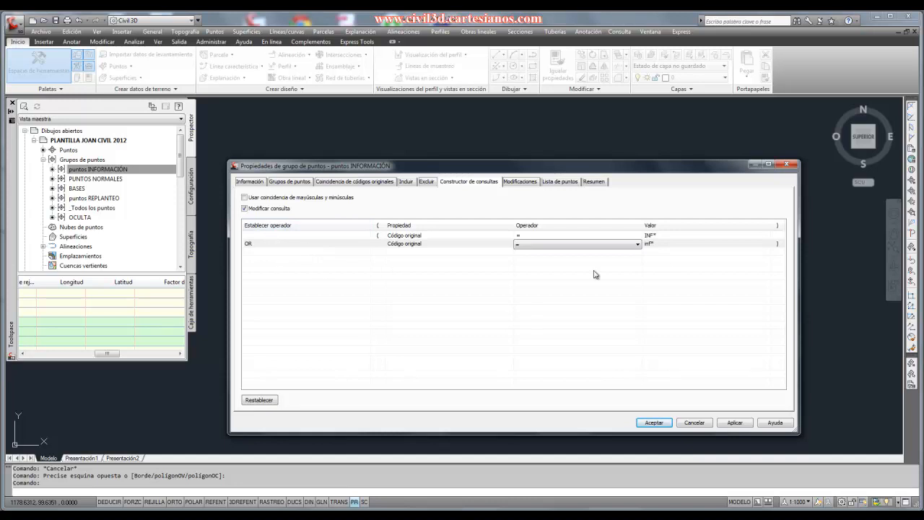
Step: Check the inclusion and exclusion criteria with manual query modification enabled, and discard the changes to the group's properties
{"action": "left_click", "coordinate": [407, 181]}
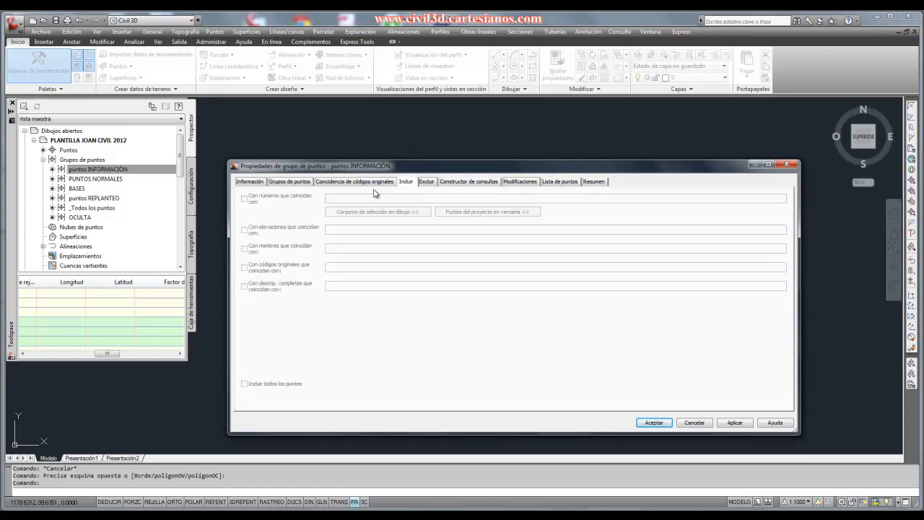
{"action": "left_click", "coordinate": [427, 182]}
{"action": "left_click", "coordinate": [464, 184]}
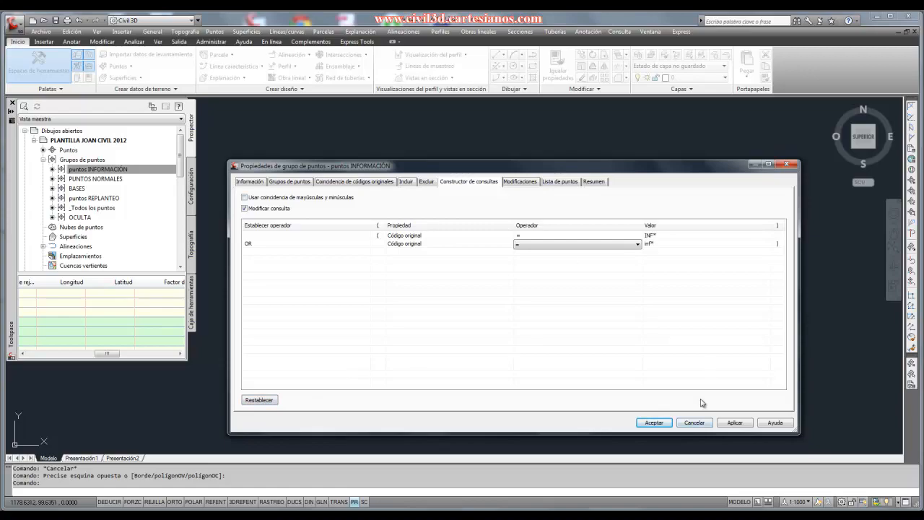
{"action": "left_click", "coordinate": [696, 424]}
Step: Reopen the properties of the puntos INFORMACIÓN group and review its query builder and property override settings
{"action": "left_click", "coordinate": [73, 167]}
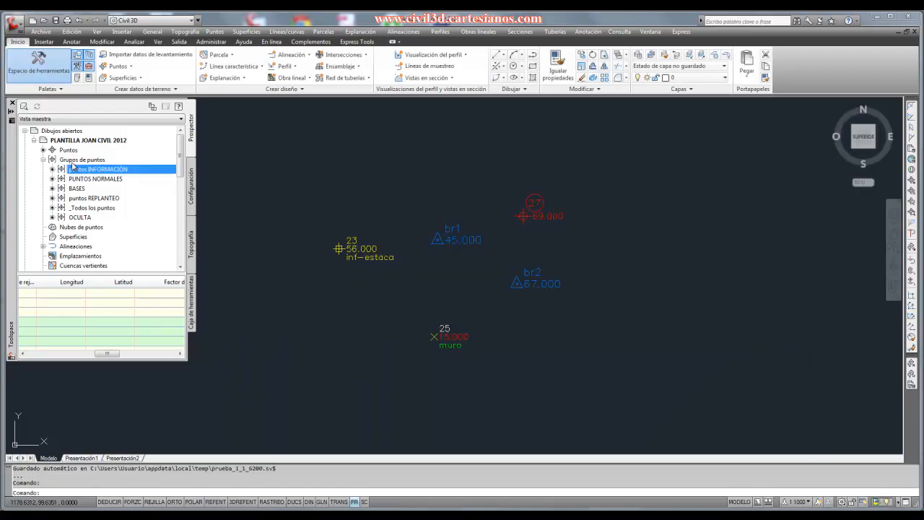
{"action": "right_click", "coordinate": [79, 176]}
{"action": "left_click", "coordinate": [108, 181]}
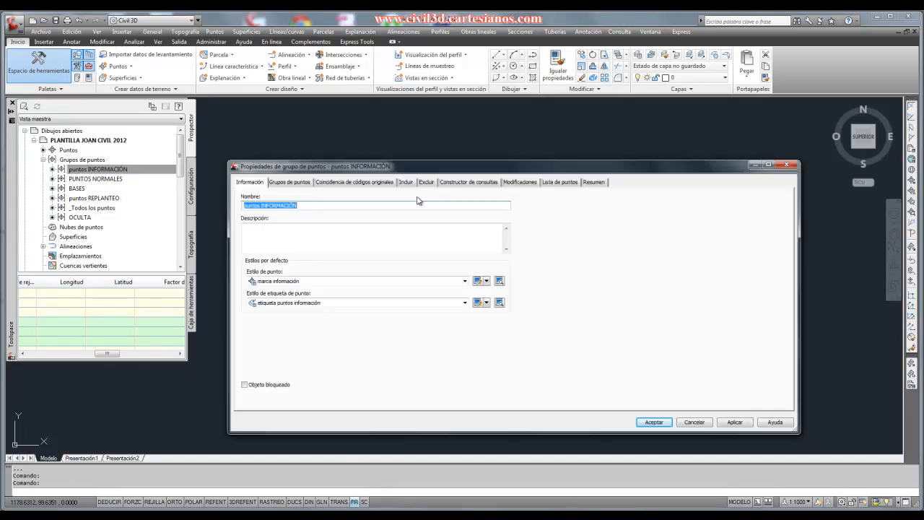
{"action": "left_click", "coordinate": [470, 185]}
{"action": "left_click", "coordinate": [504, 184]}
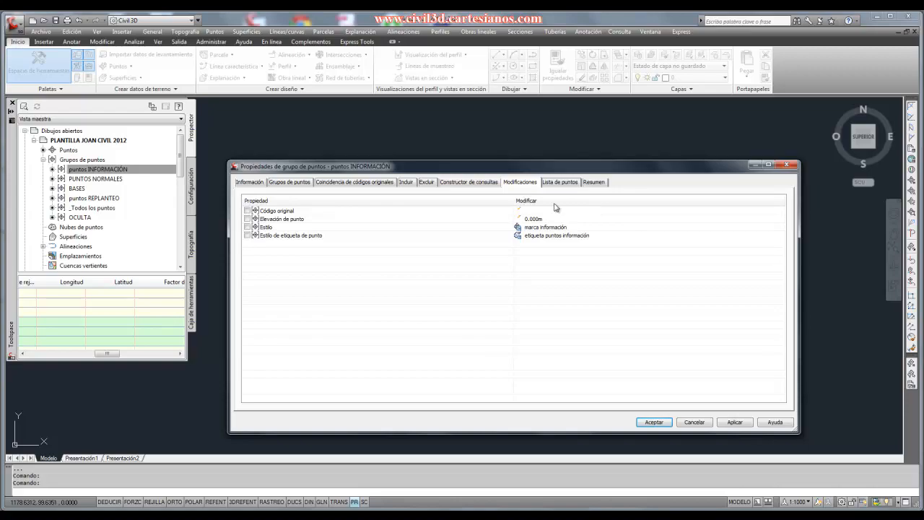
Step: Review the list of points in the puntos INFORMACIÓN group and its full property summary
{"action": "left_click", "coordinate": [561, 183]}
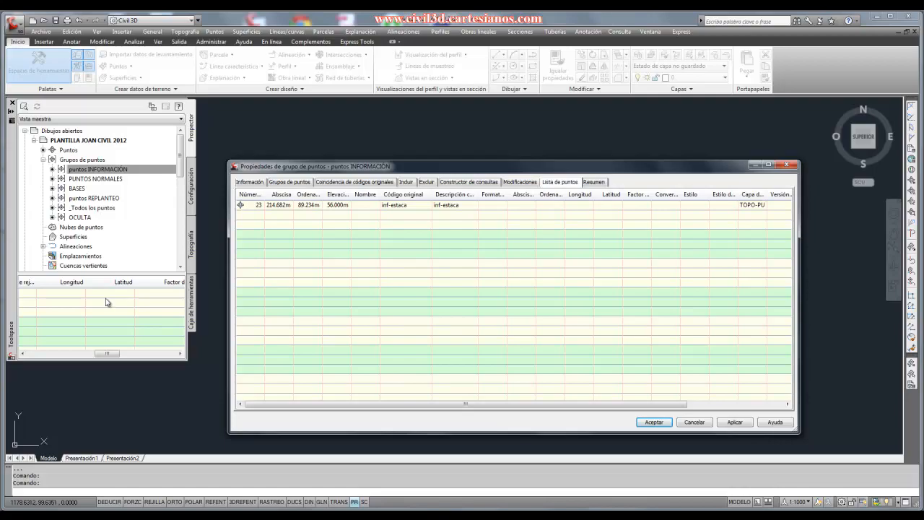
{"action": "left_click", "coordinate": [591, 185]}
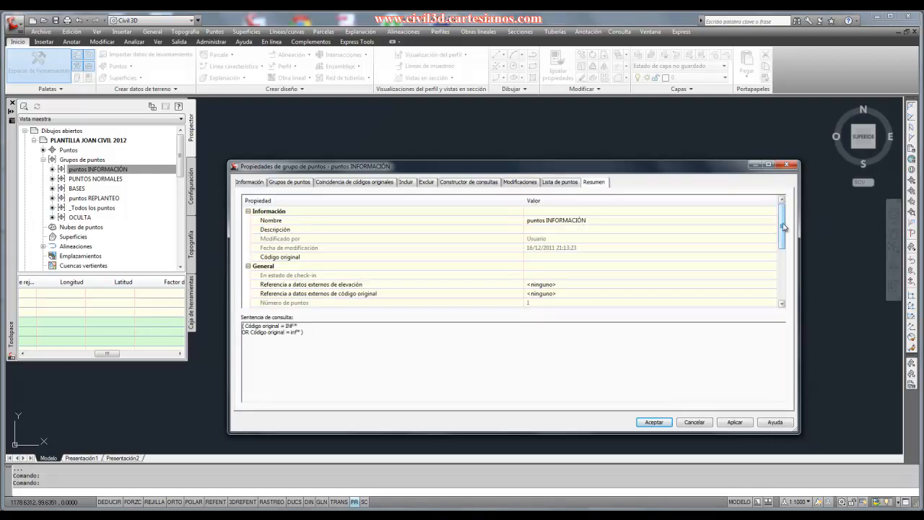
{"action": "left_click_drag", "start_coordinate": [784, 227], "coordinate": [785, 290]}
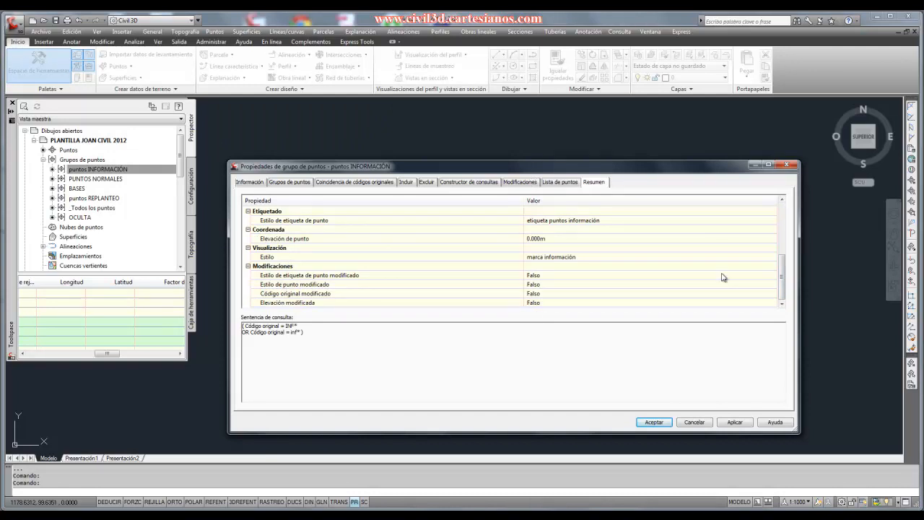
Step: Close the puntos INFORMACIÓN properties without changes, and reopen them only to check the description key codes available for matching
{"action": "left_click", "coordinate": [687, 422]}
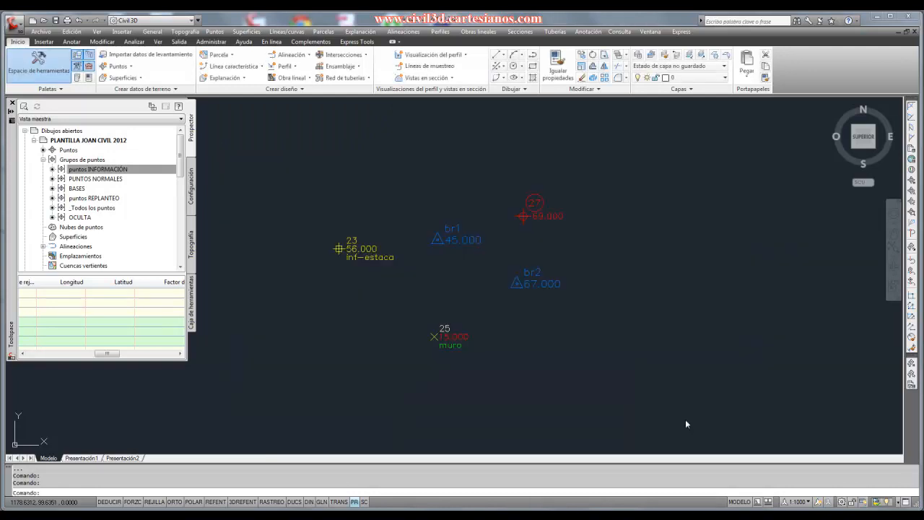
{"action": "scroll", "coordinate": [502, 252], "scroll_direction": "down", "scroll_amount": 4}
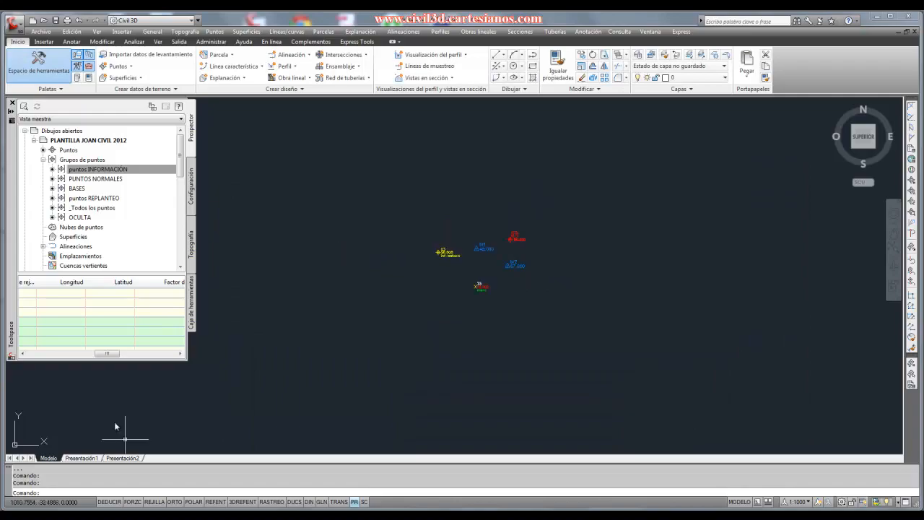
{"action": "scroll", "coordinate": [433, 287], "scroll_direction": "up", "scroll_amount": 2}
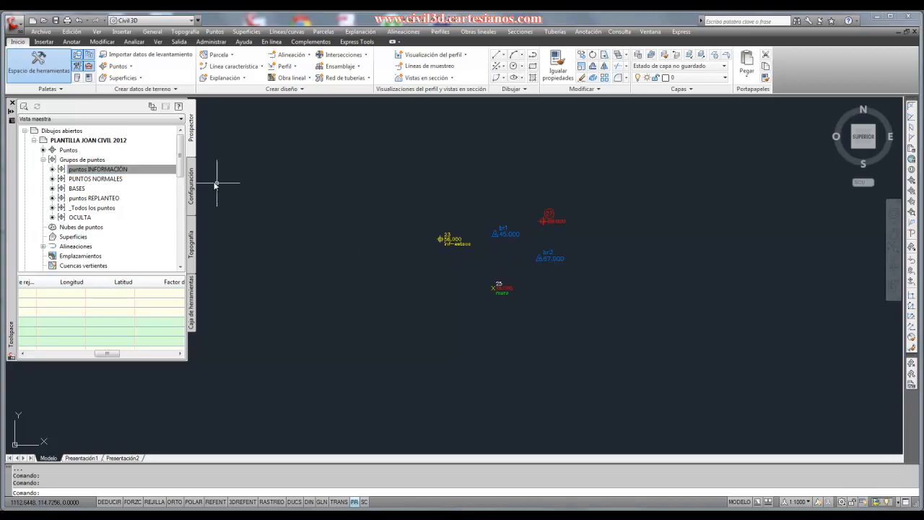
{"action": "right_click", "coordinate": [83, 171]}
{"action": "left_click", "coordinate": [114, 177]}
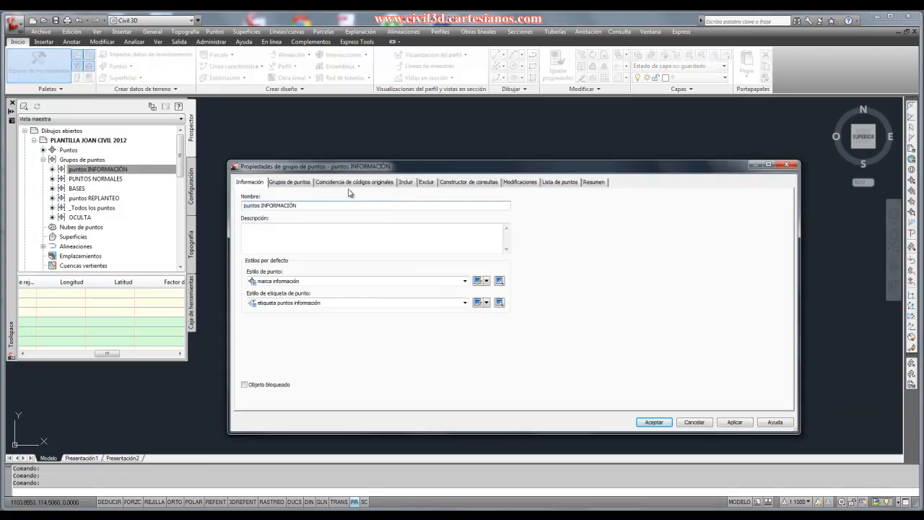
{"action": "left_click", "coordinate": [352, 182]}
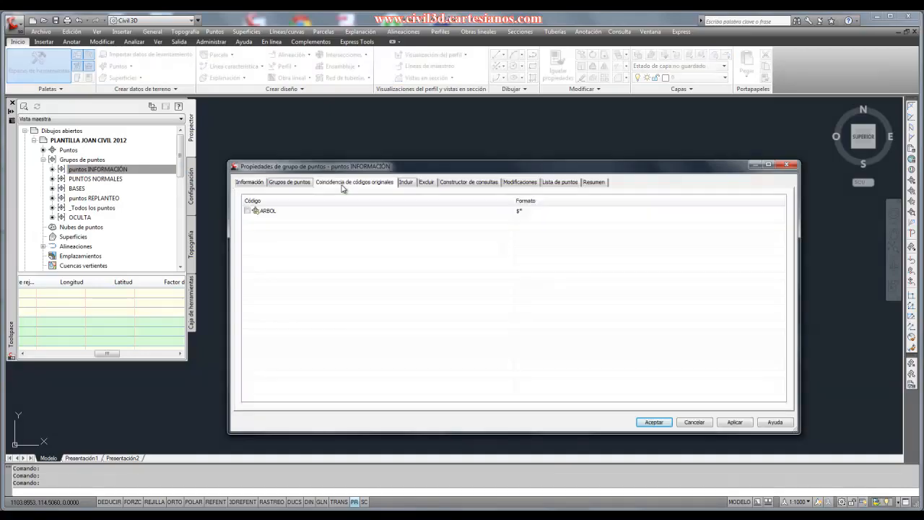
{"action": "left_click", "coordinate": [685, 423]}
Step: Find the description key sets in the drawing's point settings and view the properties of Nuevo conjunto de claves descriptivas1
{"action": "left_click", "coordinate": [191, 186]}
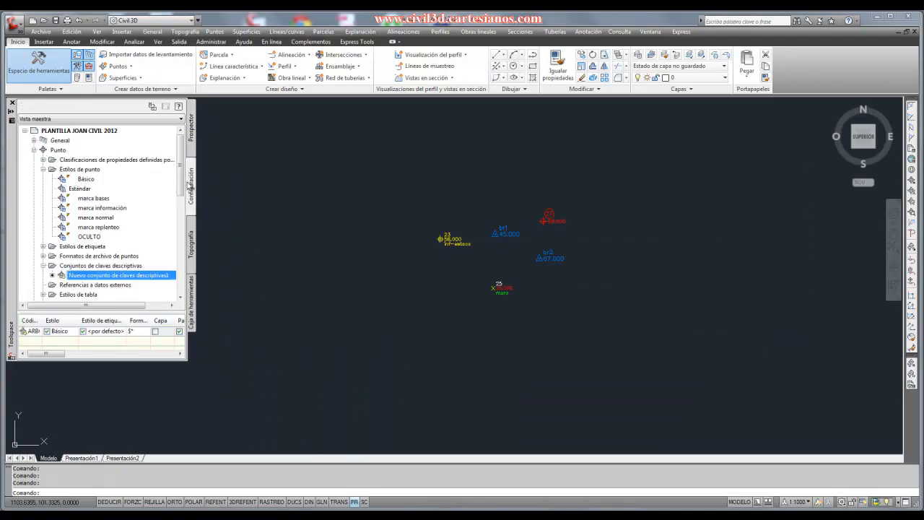
{"action": "left_click", "coordinate": [44, 169]}
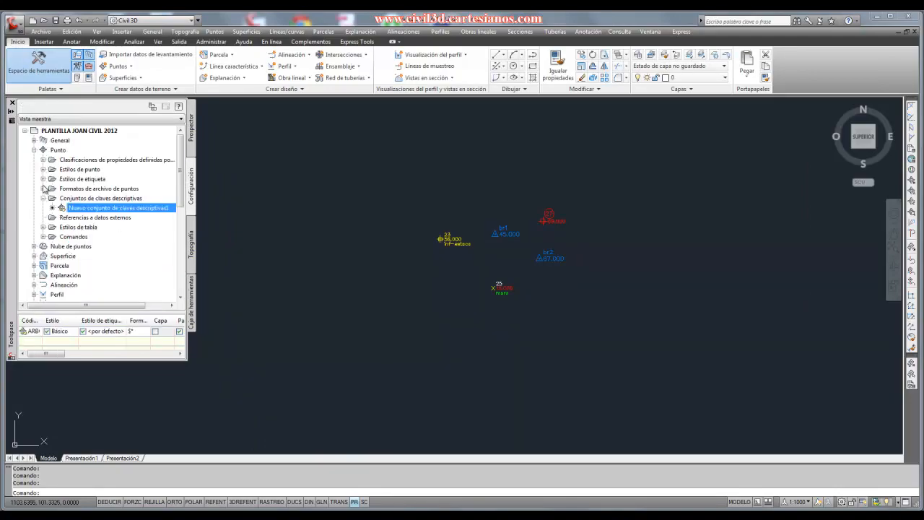
{"action": "left_click", "coordinate": [81, 200]}
{"action": "left_click", "coordinate": [45, 198]}
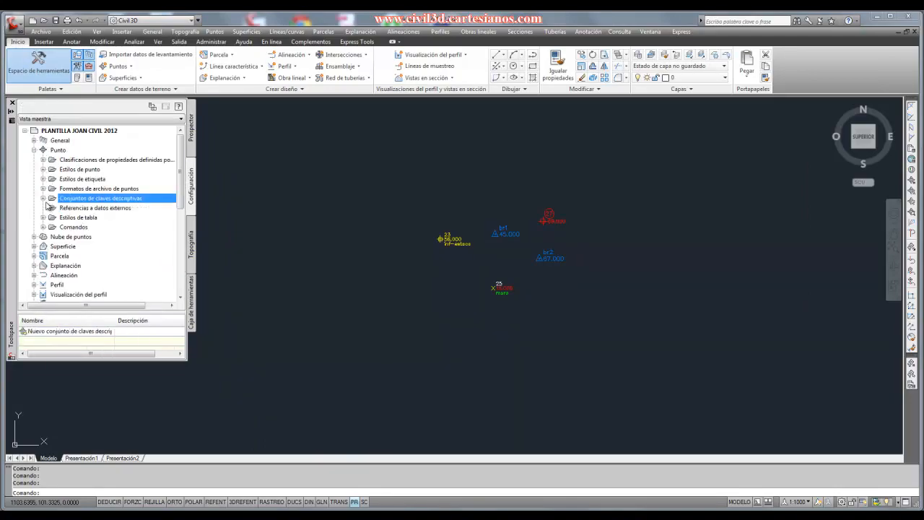
{"action": "left_click", "coordinate": [44, 199]}
{"action": "left_click", "coordinate": [81, 208]}
{"action": "right_click", "coordinate": [82, 208]}
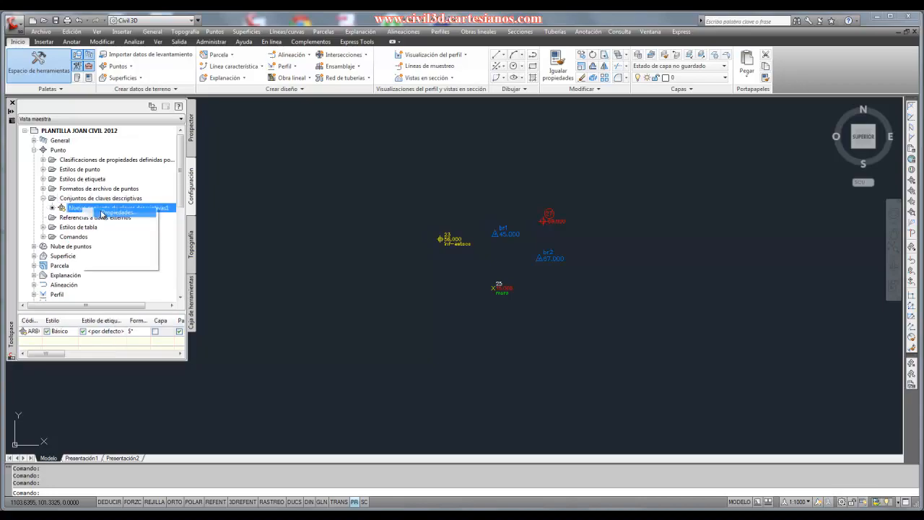
{"action": "left_click", "coordinate": [103, 214]}
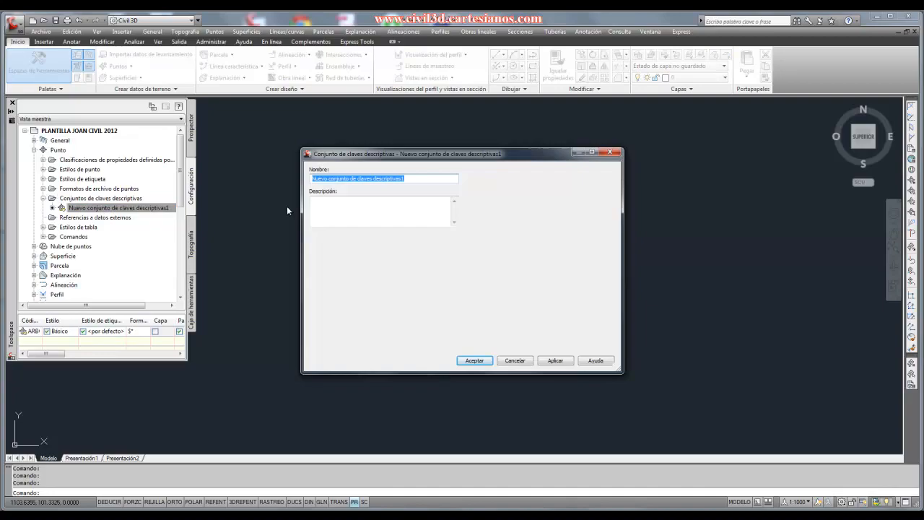
{"action": "left_click", "coordinate": [514, 361]}
Step: Open the keys of Nuevo conjunto de claves descriptivas1 for editing, examine the ARBOL key's style columns, and close the editor
{"action": "left_click", "coordinate": [88, 209]}
{"action": "right_click", "coordinate": [89, 209]}
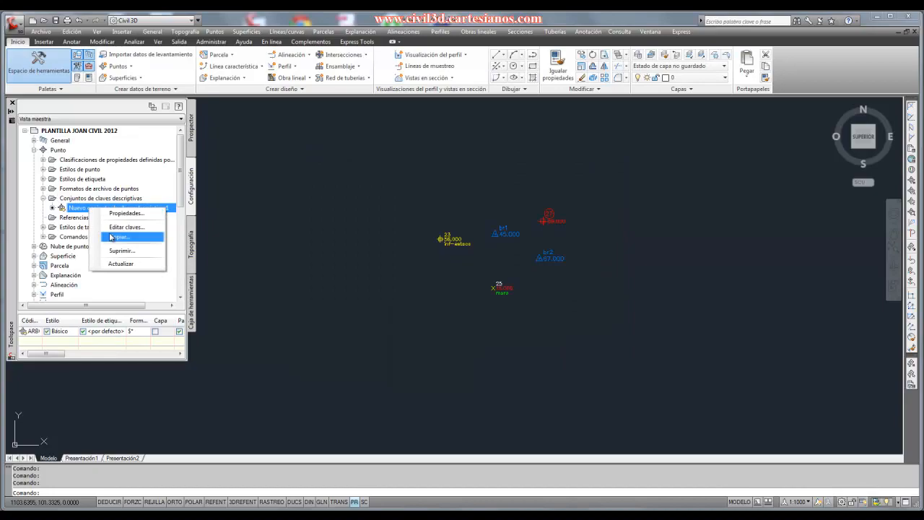
{"action": "left_click", "coordinate": [114, 227]}
{"action": "left_click", "coordinate": [360, 143]}
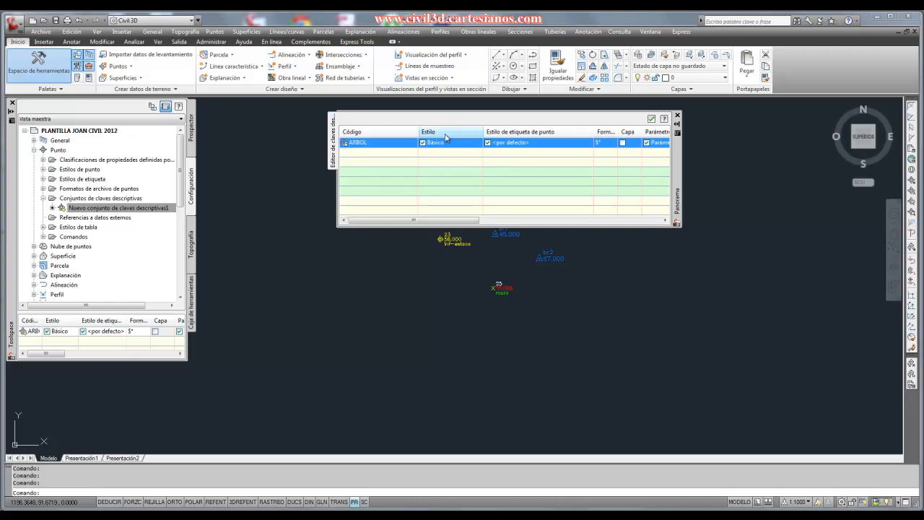
{"action": "left_click", "coordinate": [651, 118]}
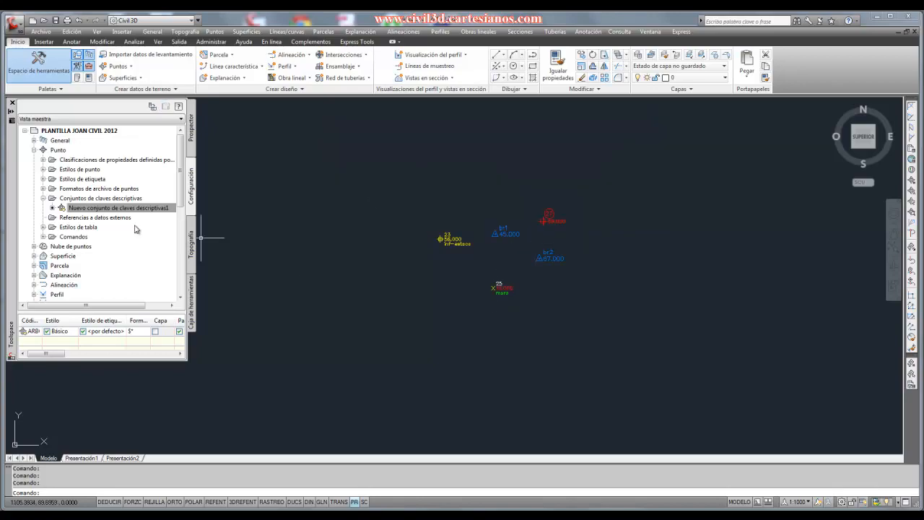
{"action": "left_click", "coordinate": [72, 207]}
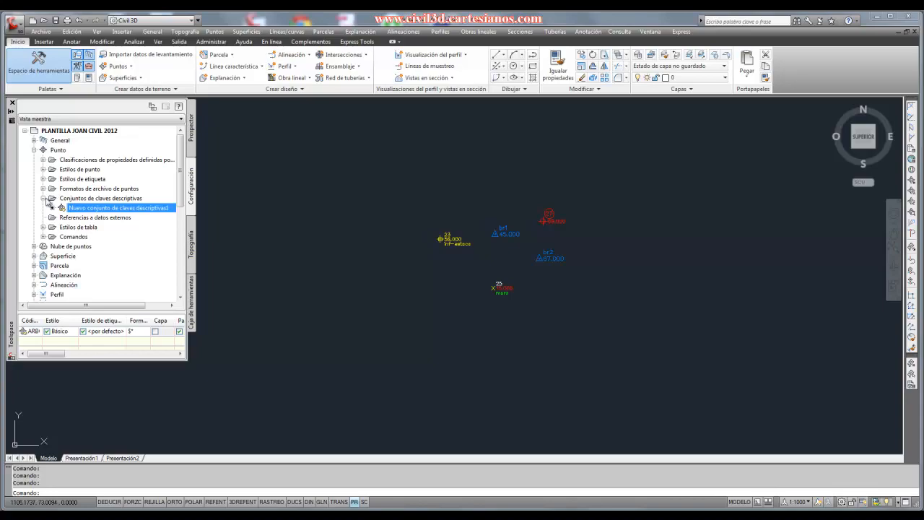
{"action": "left_click", "coordinate": [44, 198]}
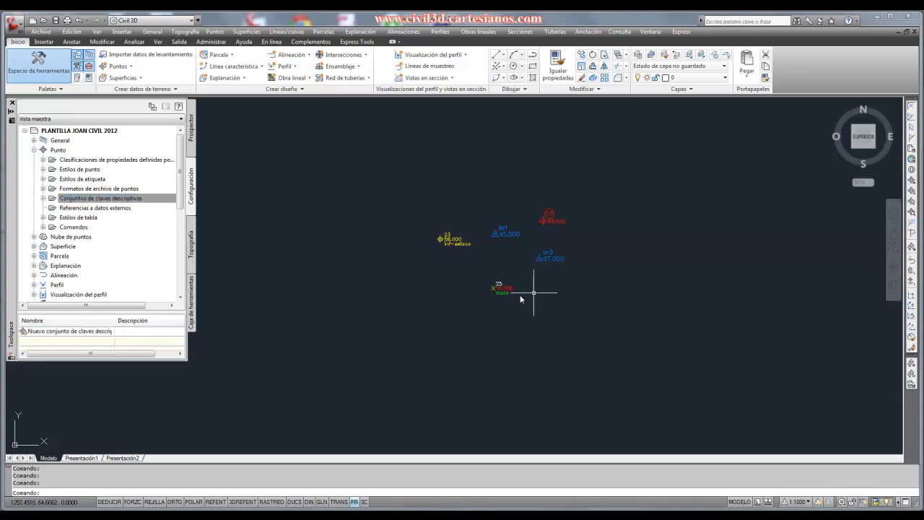
Step: Return to the drawing's point groups and look through them in order, from PUNTOS NORMALES down to _Todos los puntos and OCULTA
{"action": "left_click", "coordinate": [190, 141]}
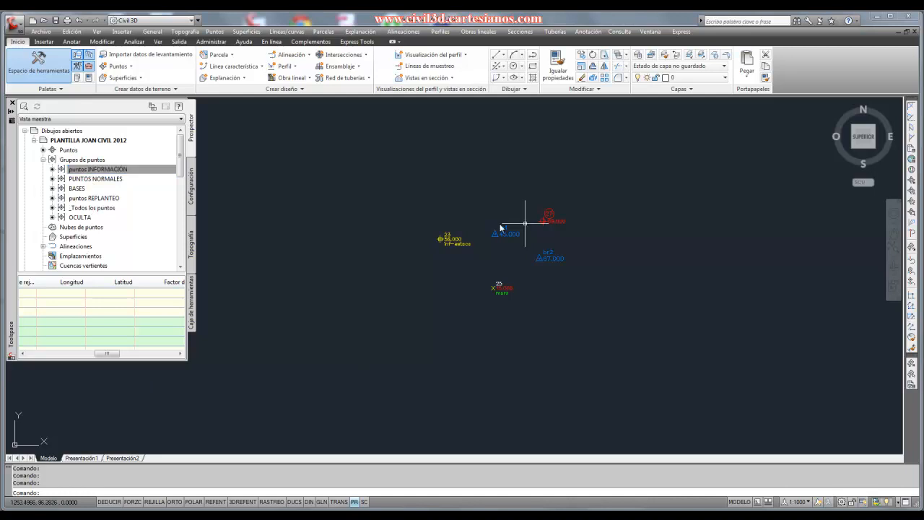
{"action": "mouse_move", "coordinate": [84, 173]}
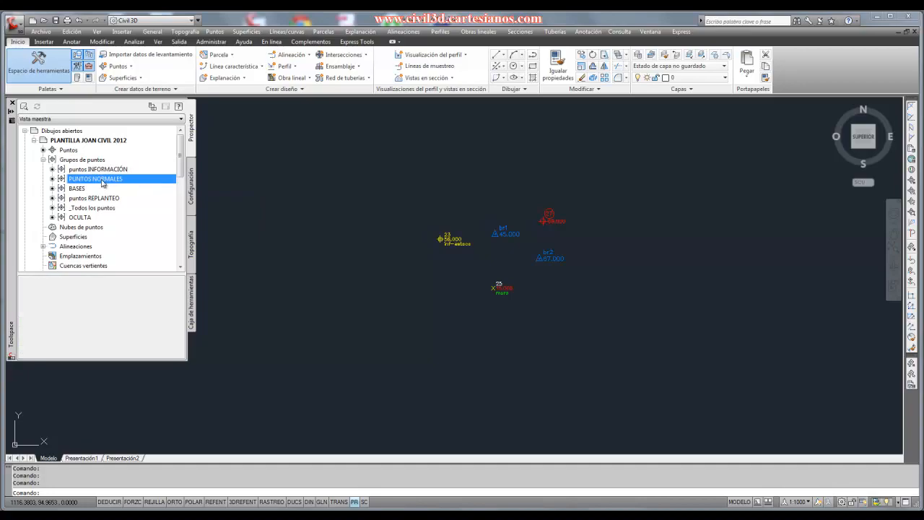
{"action": "left_click", "coordinate": [95, 188]}
{"action": "left_click", "coordinate": [115, 198]}
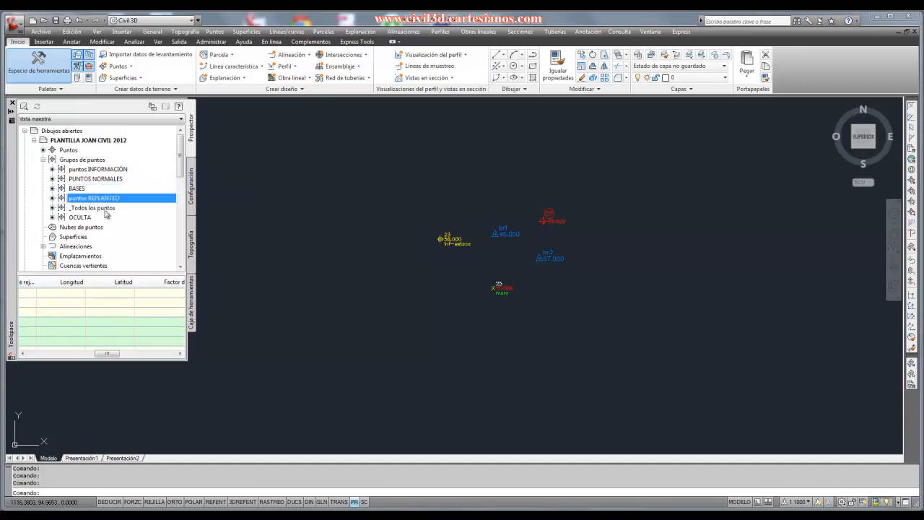
{"action": "left_click", "coordinate": [101, 208]}
{"action": "mouse_move", "coordinate": [121, 212]}
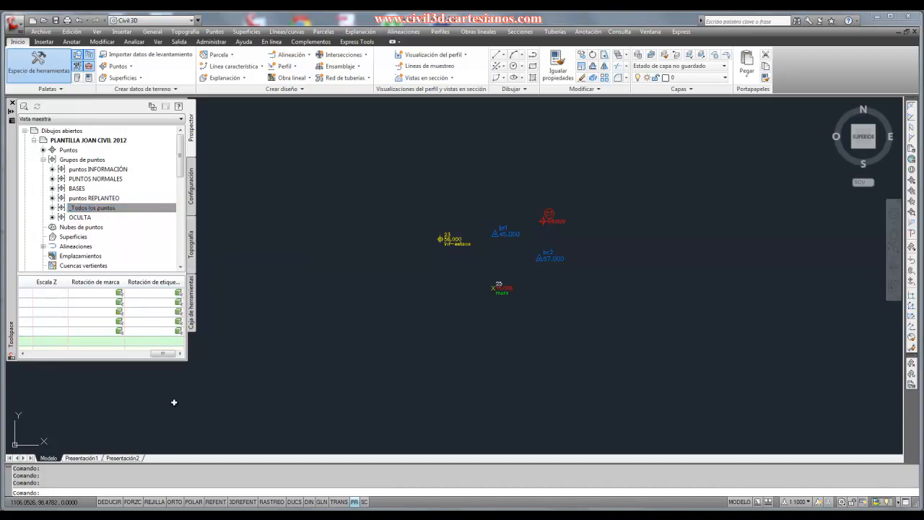
{"action": "left_click", "coordinate": [80, 217]}
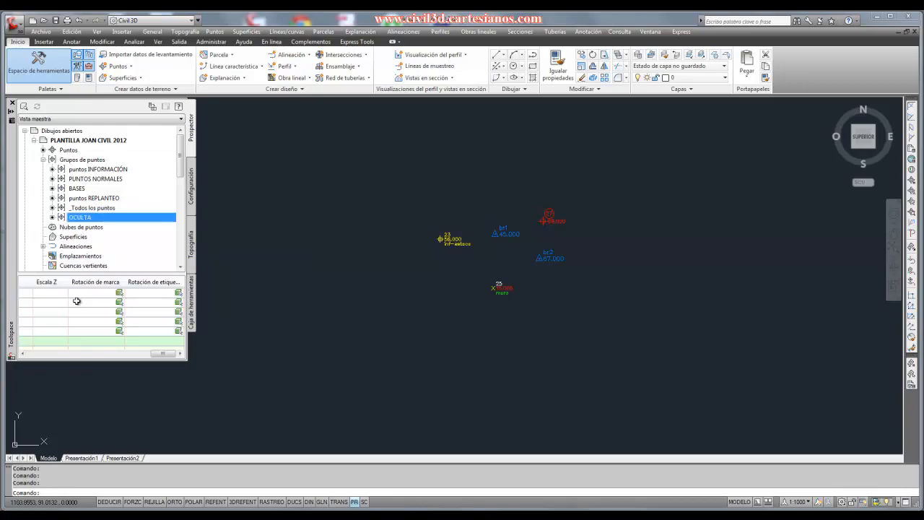
{"action": "left_click", "coordinate": [105, 211]}
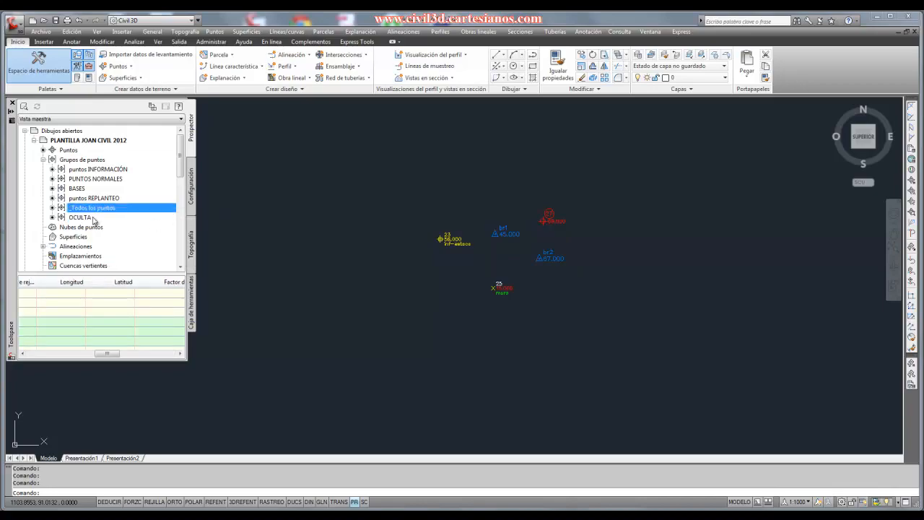
{"action": "left_click", "coordinate": [94, 218]}
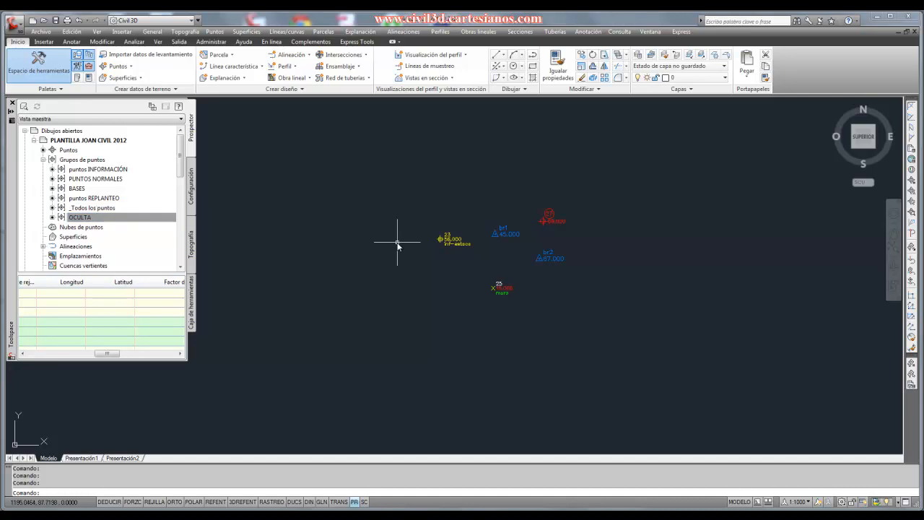
Step: Open the puntos INFORMACIÓN group's properties and review its code matching and default styles, comparing them with the points in the drawing
{"action": "left_click", "coordinate": [83, 171]}
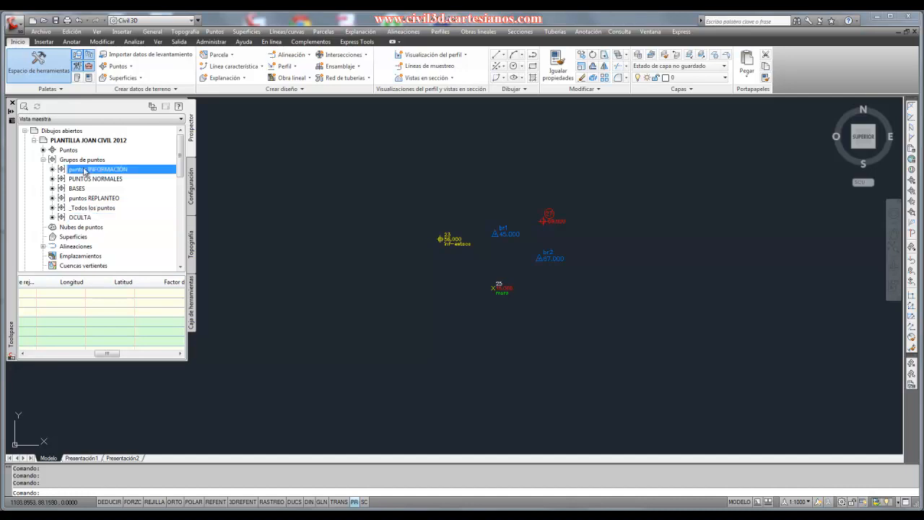
{"action": "right_click", "coordinate": [85, 170]}
{"action": "left_click", "coordinate": [113, 177]}
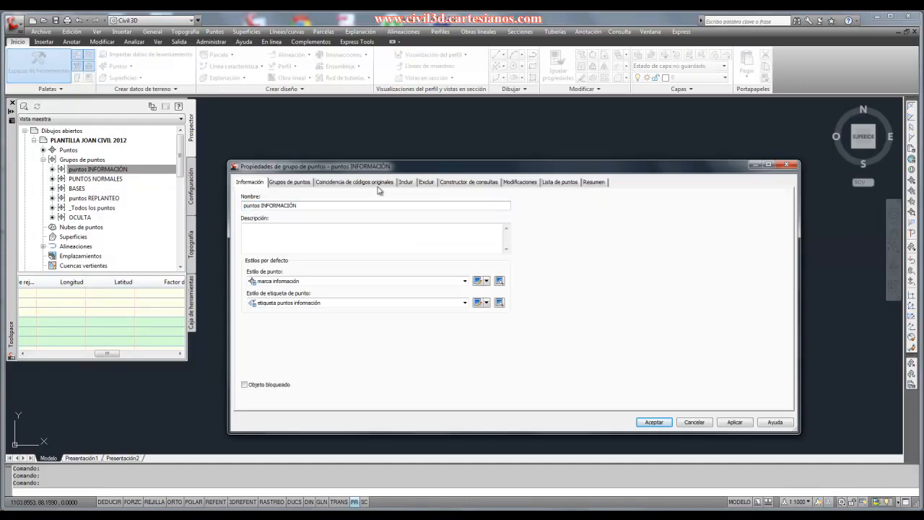
{"action": "left_click", "coordinate": [405, 182]}
{"action": "left_click", "coordinate": [380, 185]}
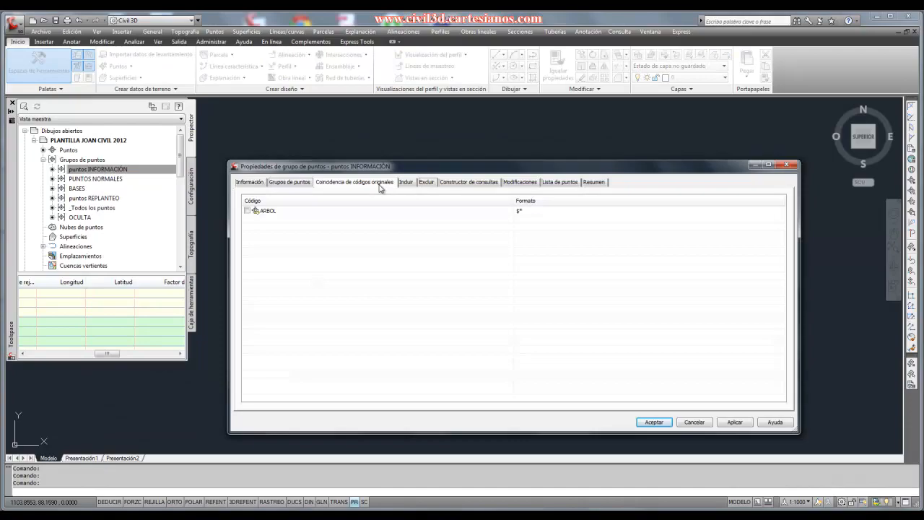
{"action": "left_click", "coordinate": [254, 182]}
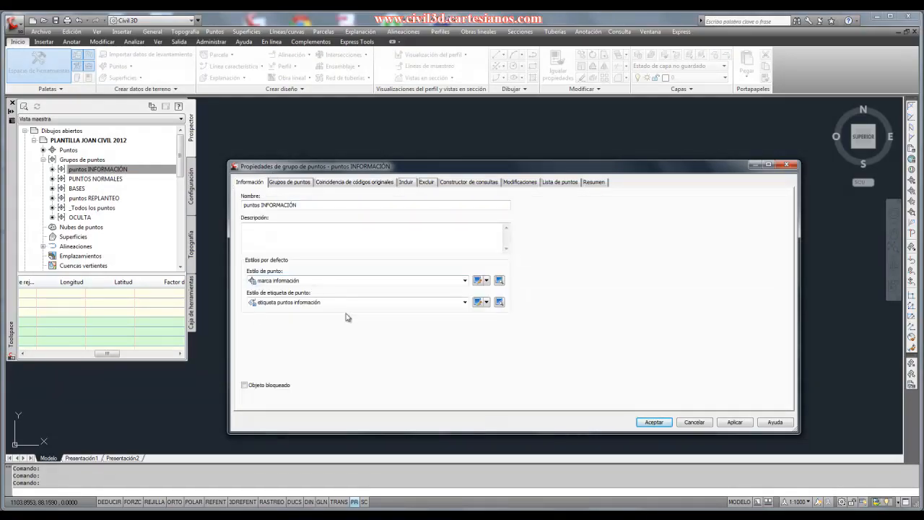
{"action": "mouse_move", "coordinate": [298, 169]}
{"action": "left_mouse_down"}
{"action": "mouse_move", "coordinate": [510, 132]}
{"action": "mouse_move", "coordinate": [639, 183]}
{"action": "left_mouse_up"}
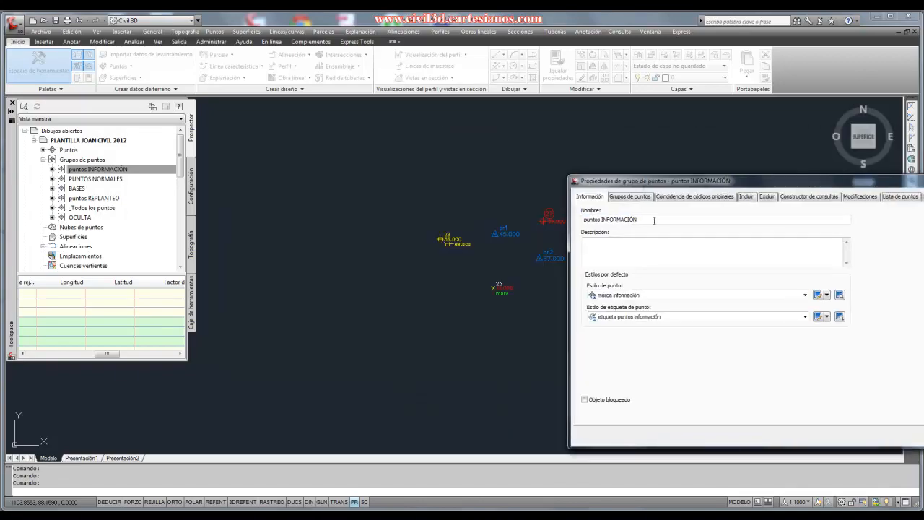
{"action": "left_click_drag", "start_coordinate": [688, 186], "coordinate": [417, 175]}
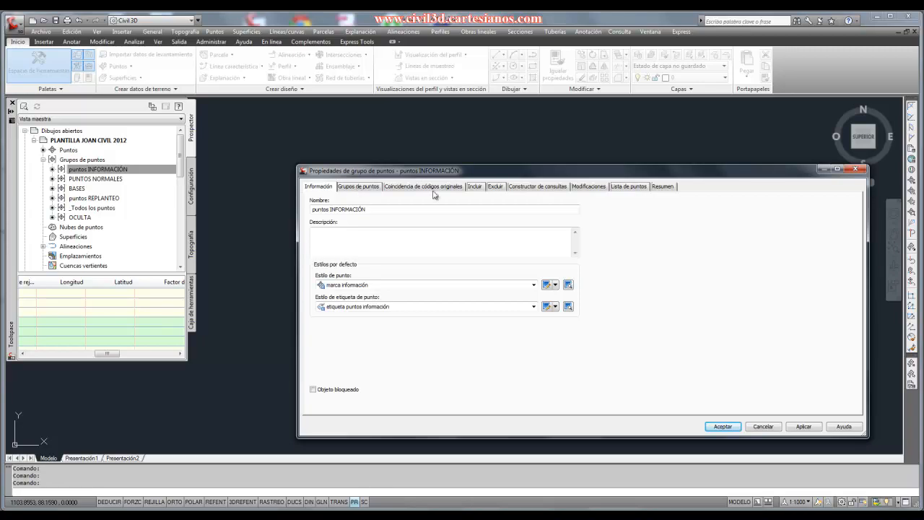
Step: Check the original-code inclusion criteria and the query builder of the puntos INFORMACIÓN group, and close its properties without changes
{"action": "left_click", "coordinate": [475, 187]}
{"action": "left_click", "coordinate": [313, 274]}
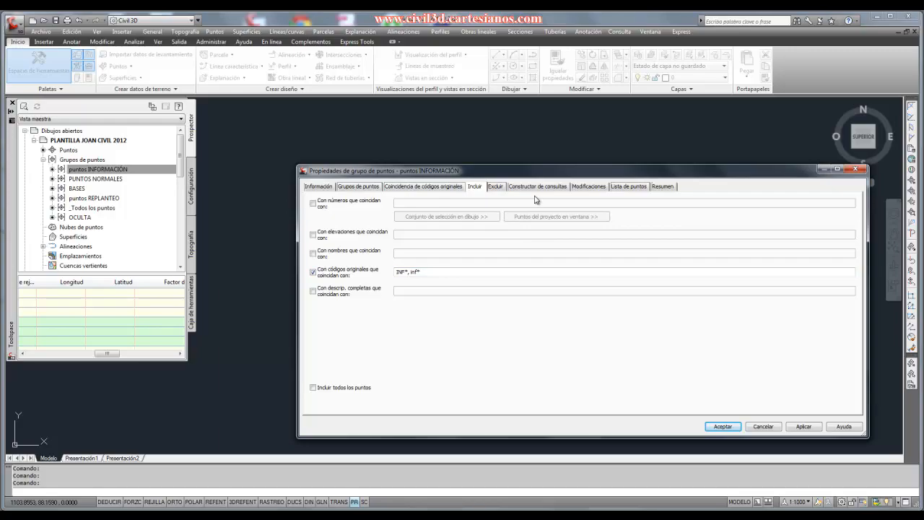
{"action": "left_click", "coordinate": [564, 189]}
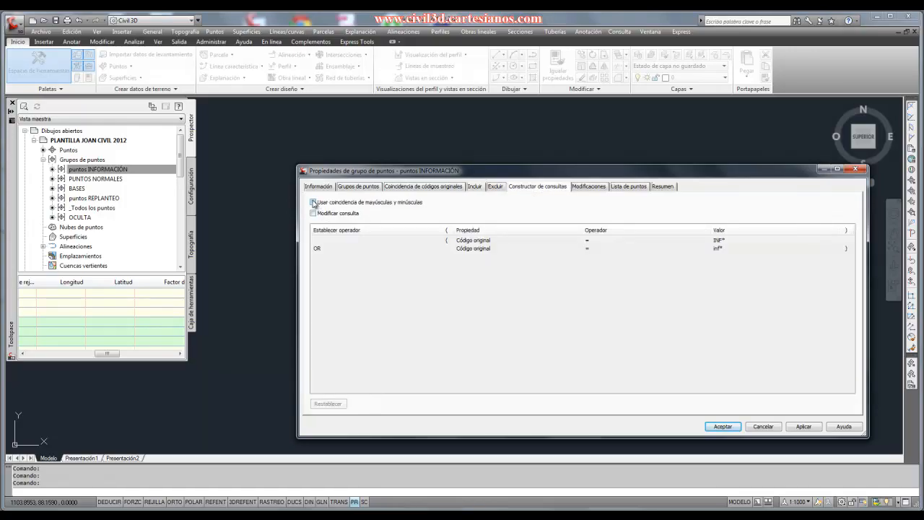
{"action": "left_click", "coordinate": [751, 428]}
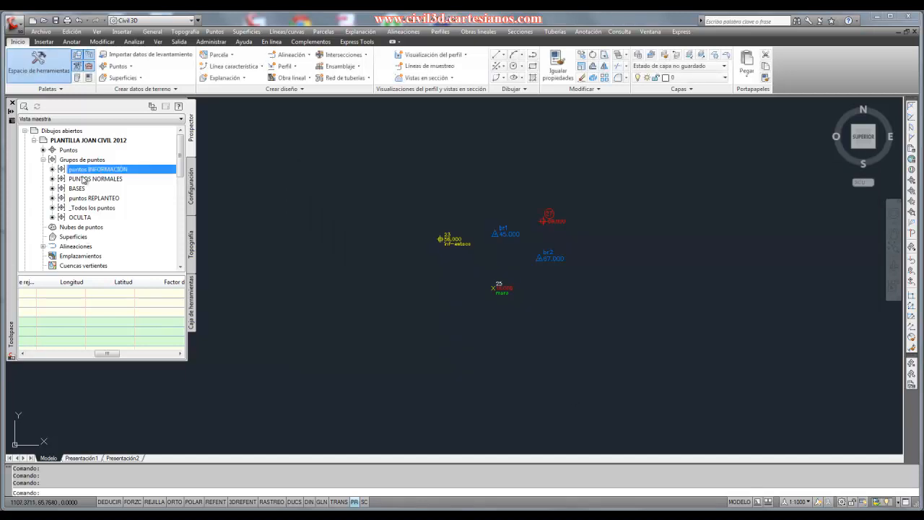
Step: Open the properties of the puntos REPLANTEO group and review its default styles and original-code inclusion criteria
{"action": "left_click", "coordinate": [85, 180]}
{"action": "right_click", "coordinate": [90, 199]}
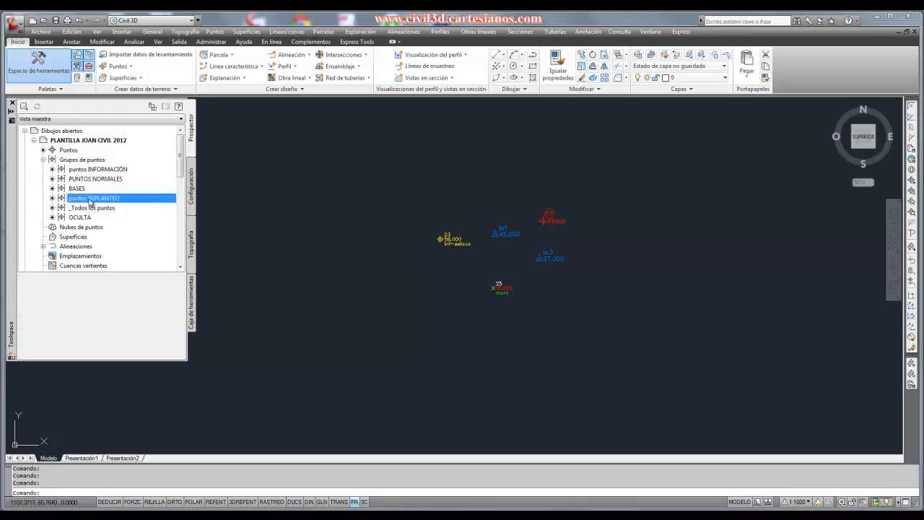
{"action": "left_click", "coordinate": [116, 207]}
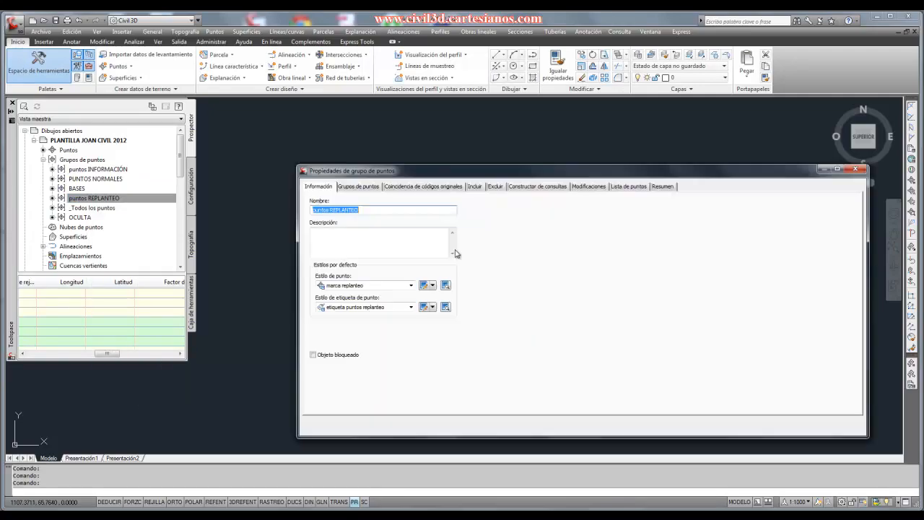
{"action": "left_click", "coordinate": [331, 210]}
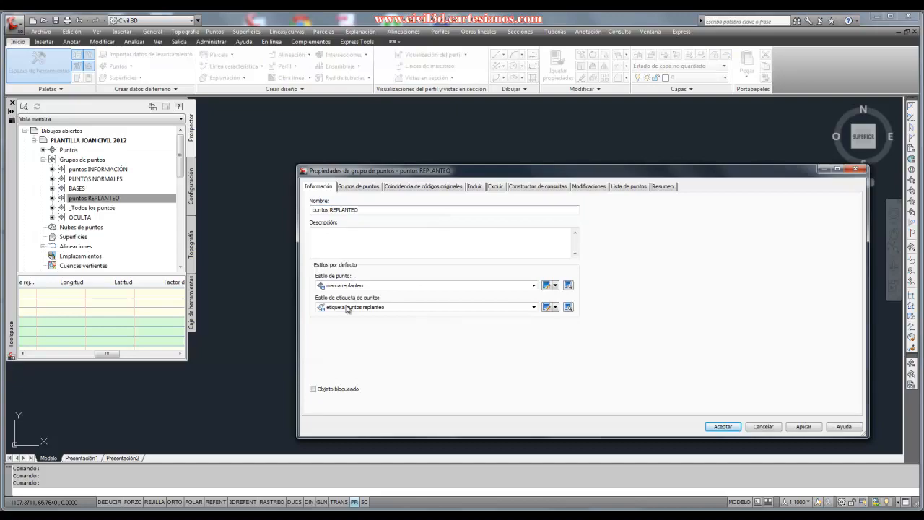
{"action": "left_click", "coordinate": [474, 187]}
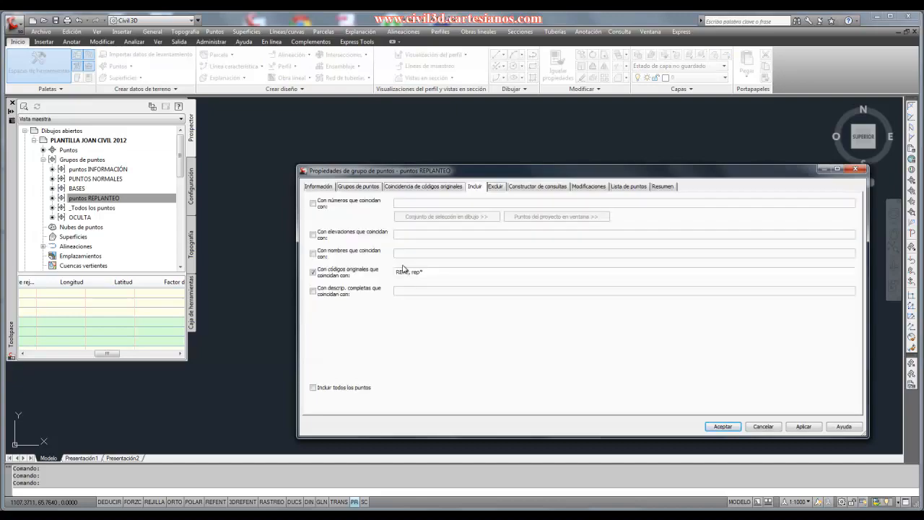
Step: Leave the REPLANTEO properties and review the BASES group's default styles and original-code inclusion criteria, closing them without changes
{"action": "left_click", "coordinate": [757, 427]}
{"action": "left_click", "coordinate": [87, 198]}
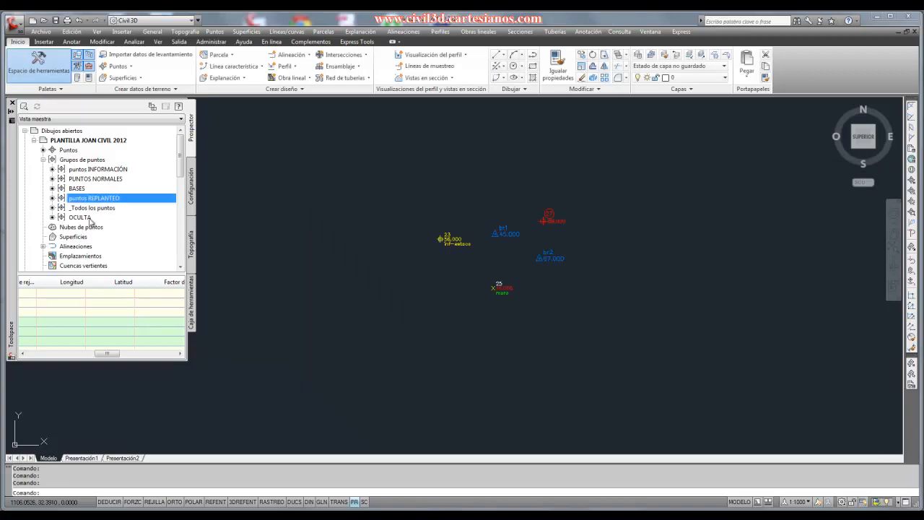
{"action": "left_click", "coordinate": [80, 189]}
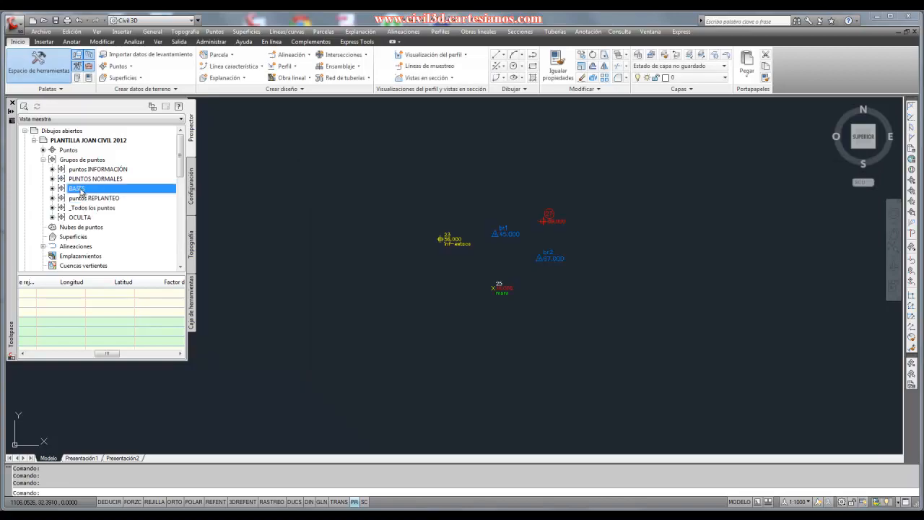
{"action": "right_click", "coordinate": [79, 189]}
{"action": "left_click", "coordinate": [101, 193]}
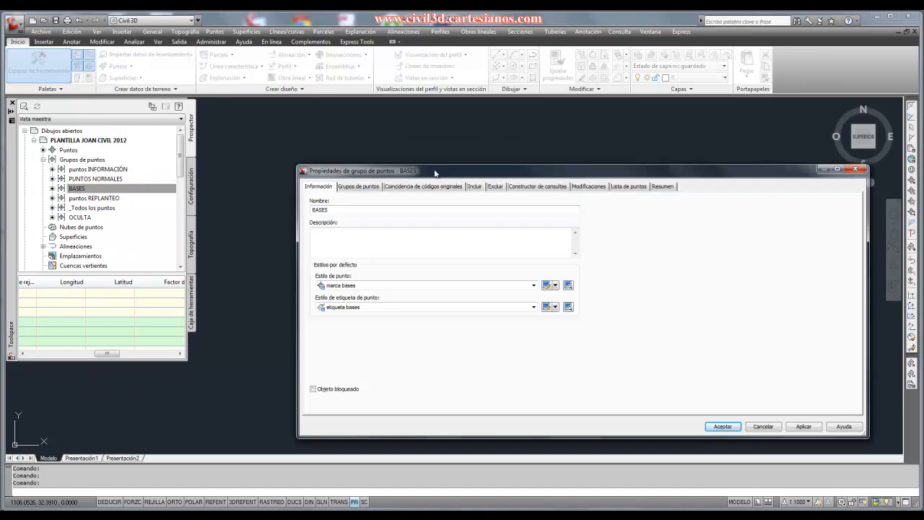
{"action": "left_click_drag", "start_coordinate": [436, 173], "coordinate": [429, 301]}
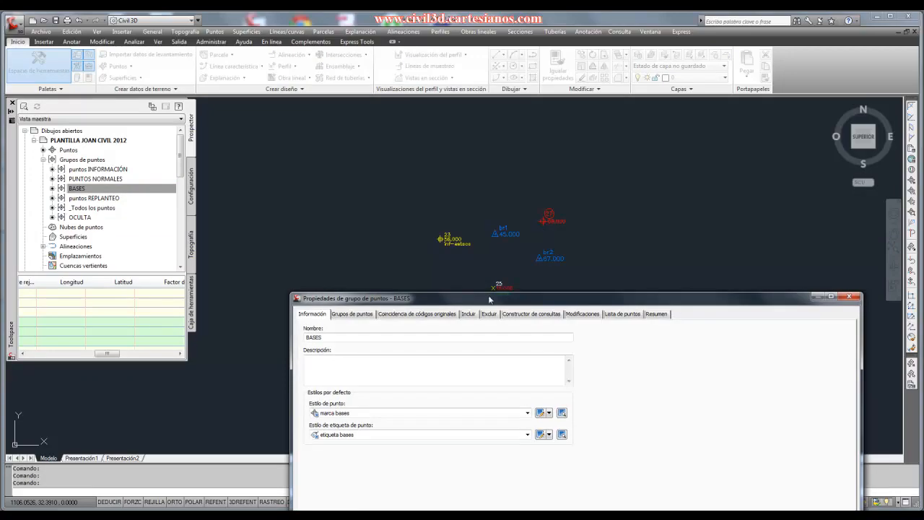
{"action": "left_click_drag", "start_coordinate": [489, 299], "coordinate": [455, 233]}
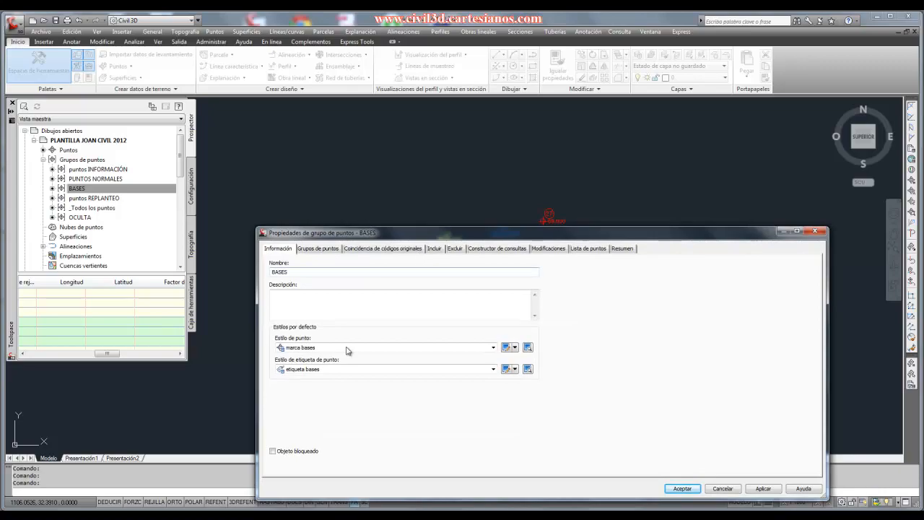
{"action": "left_click", "coordinate": [435, 249]}
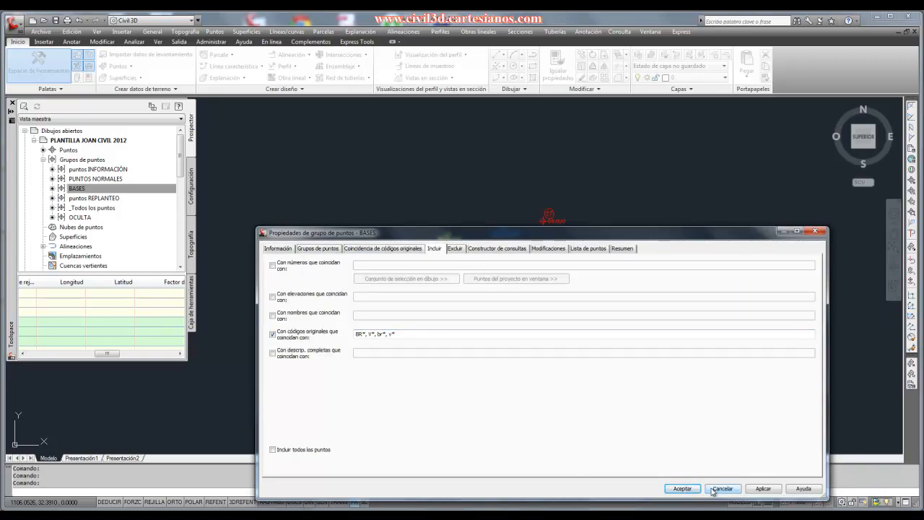
{"action": "left_click", "coordinate": [713, 491]}
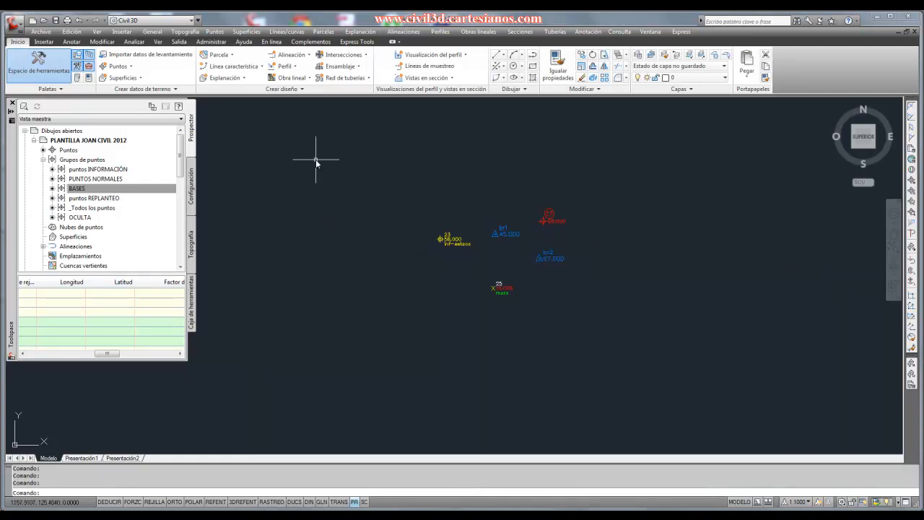
Step: Review the PUNTOS NORMALES group's default styles, inclusion criteria and query builder conditions, and close its properties without changes
{"action": "right_click", "coordinate": [88, 178]}
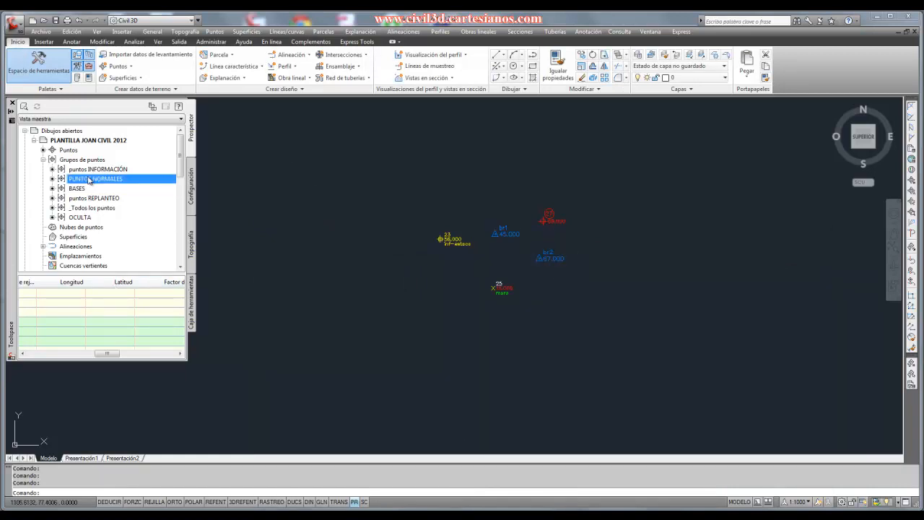
{"action": "left_click", "coordinate": [106, 182]}
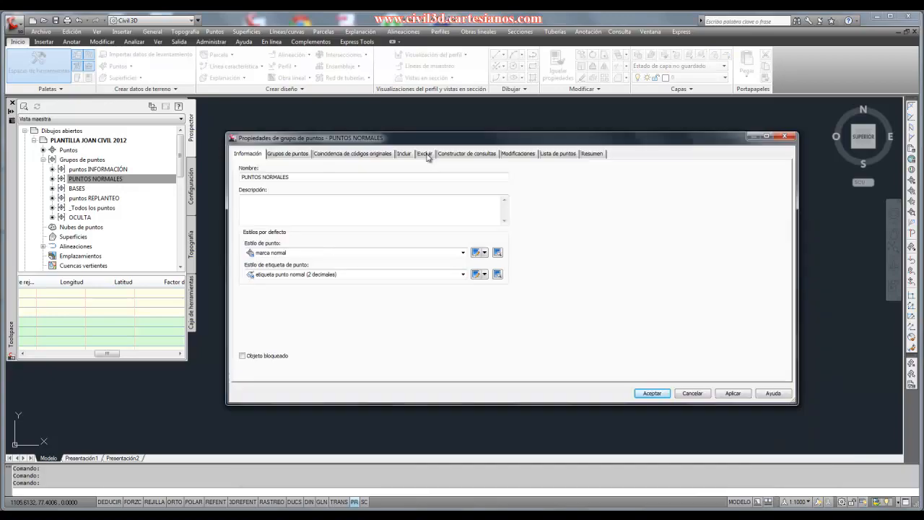
{"action": "left_click", "coordinate": [414, 153]}
{"action": "left_click", "coordinate": [426, 154]}
{"action": "left_click", "coordinate": [411, 154]}
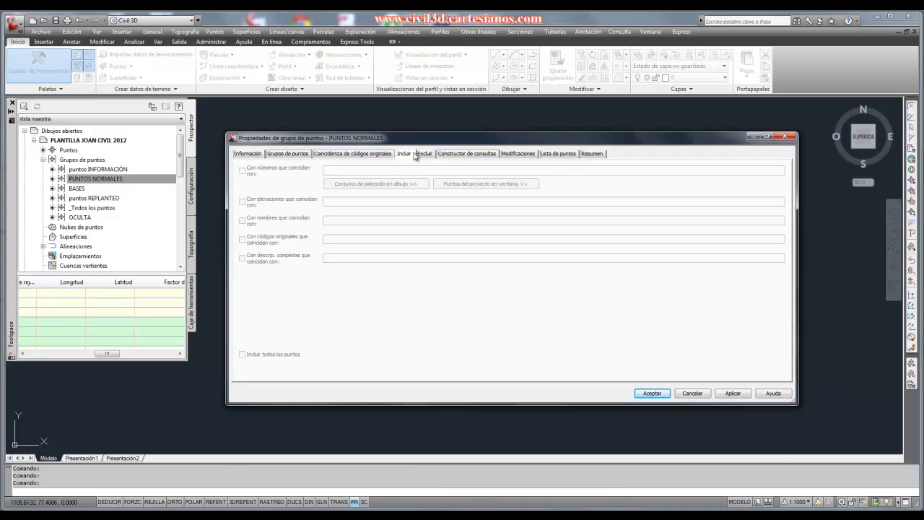
{"action": "left_click", "coordinate": [427, 155]}
{"action": "left_click", "coordinate": [462, 154]}
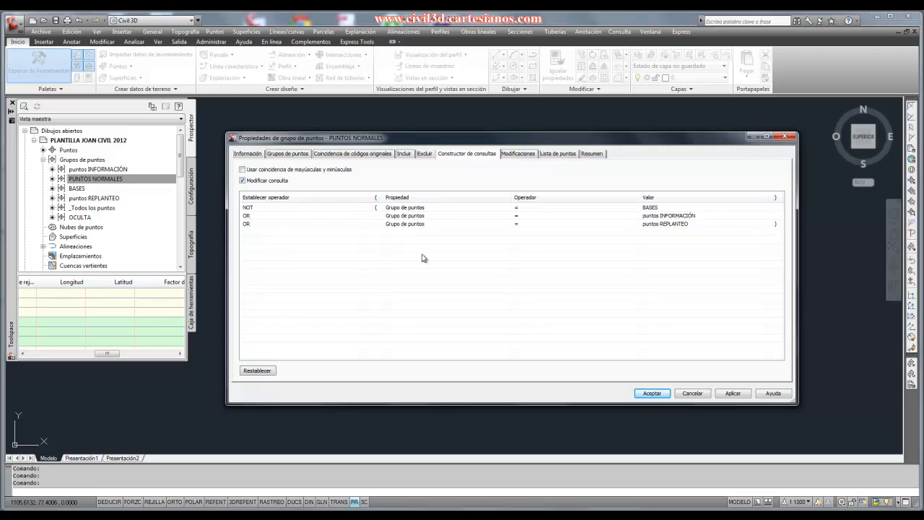
{"action": "left_click", "coordinate": [405, 154]}
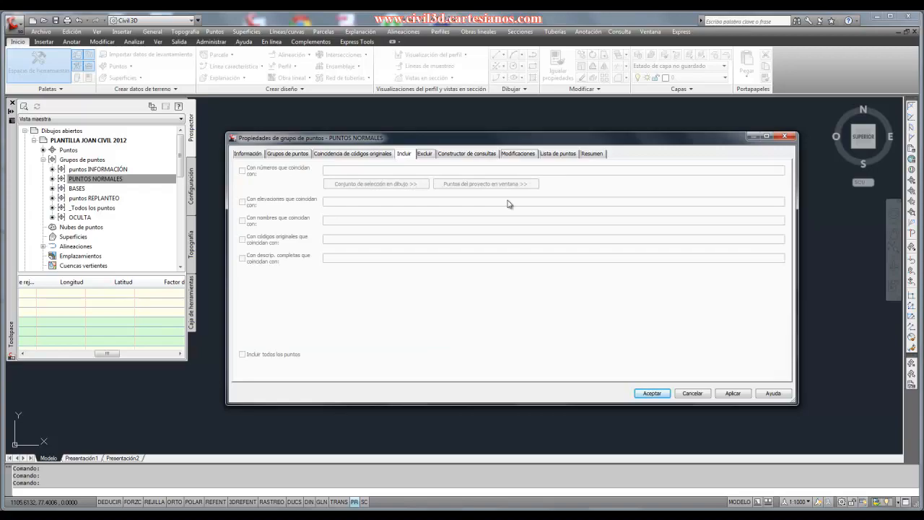
{"action": "left_click", "coordinate": [467, 154]}
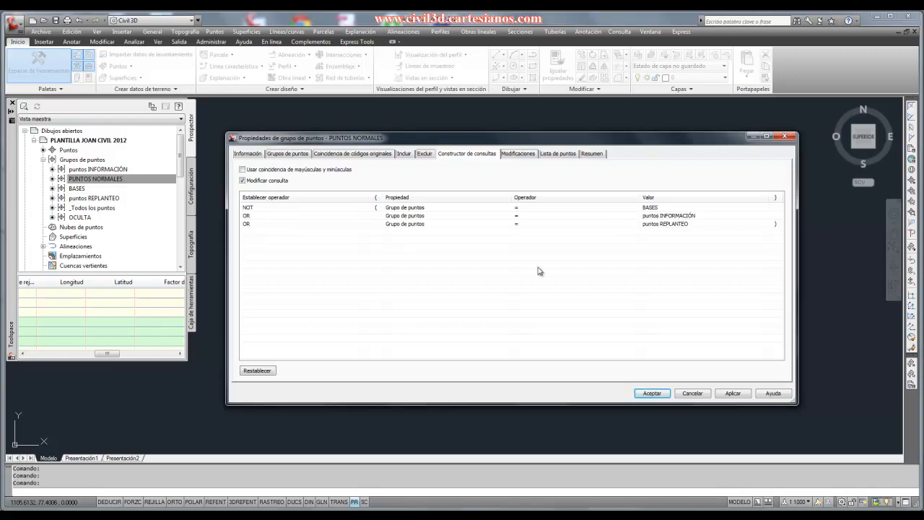
{"action": "left_click", "coordinate": [698, 393]}
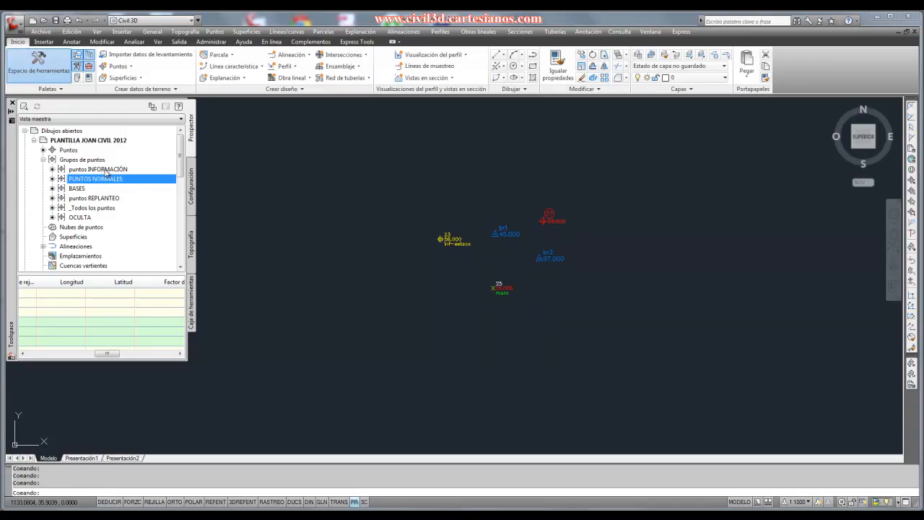
Step: Create a new TIN surface in the drawing with the default name and settings
{"action": "right_click", "coordinate": [65, 236]}
{"action": "left_click", "coordinate": [90, 242]}
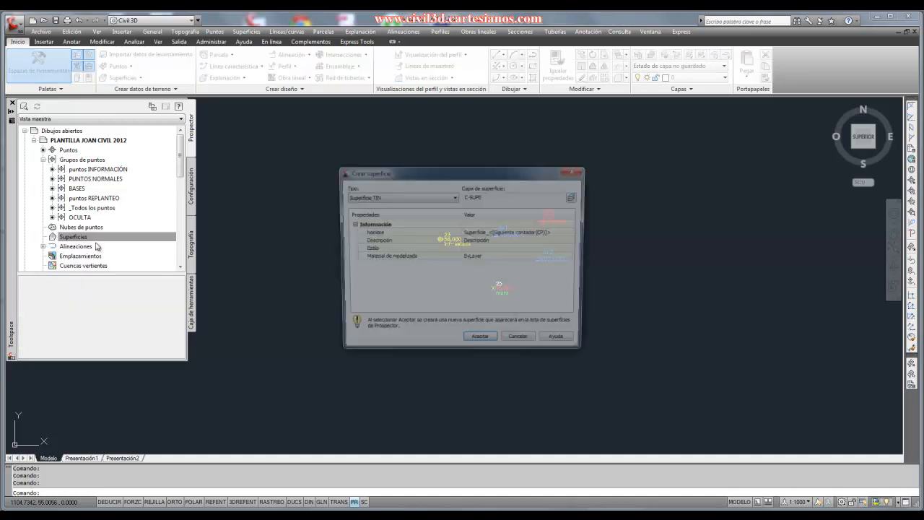
{"action": "left_click", "coordinate": [479, 342]}
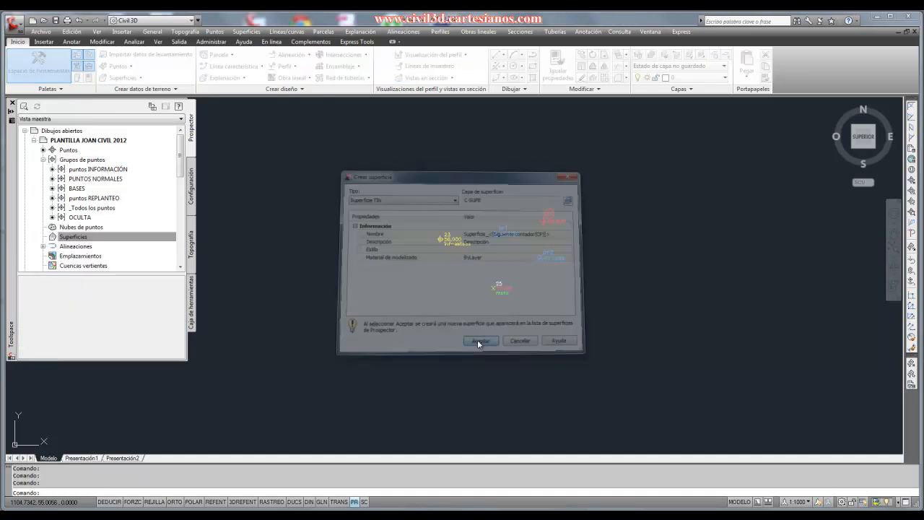
Step: Expand the new surface's definition and look at the point groups available to add, cancelling without adding any
{"action": "left_click", "coordinate": [43, 237]}
{"action": "scroll", "coordinate": [108, 231], "scroll_direction": "down", "scroll_amount": 2}
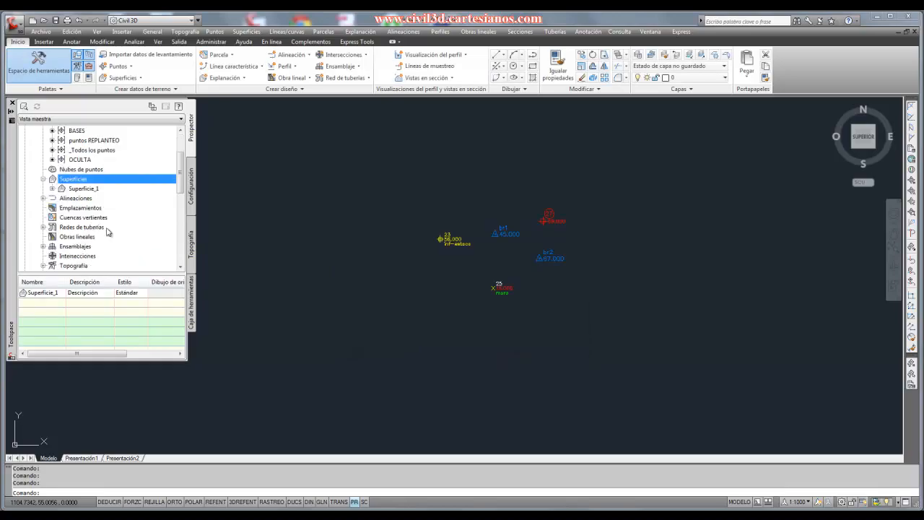
{"action": "left_click", "coordinate": [52, 188]}
{"action": "scroll", "coordinate": [61, 193], "scroll_direction": "down", "scroll_amount": 1}
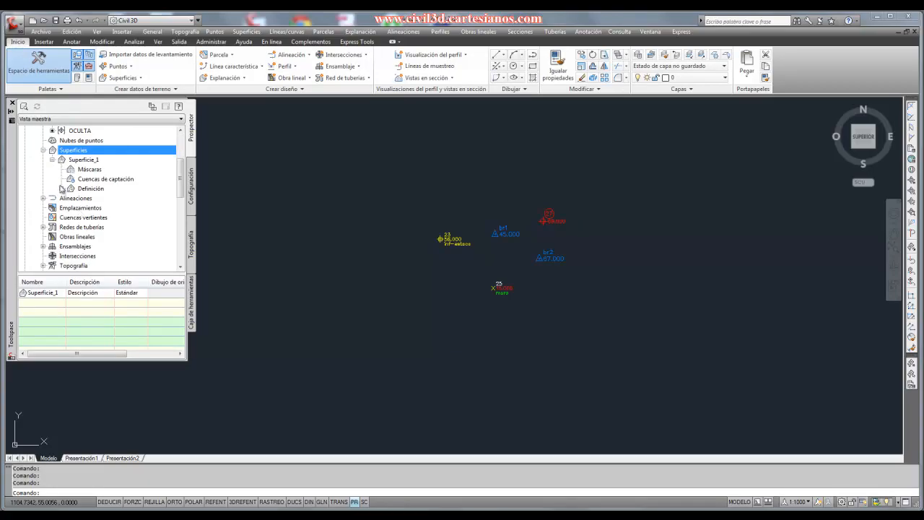
{"action": "left_click", "coordinate": [61, 188]}
{"action": "scroll", "coordinate": [107, 217], "scroll_direction": "down", "scroll_amount": 2}
{"action": "left_click", "coordinate": [108, 208]}
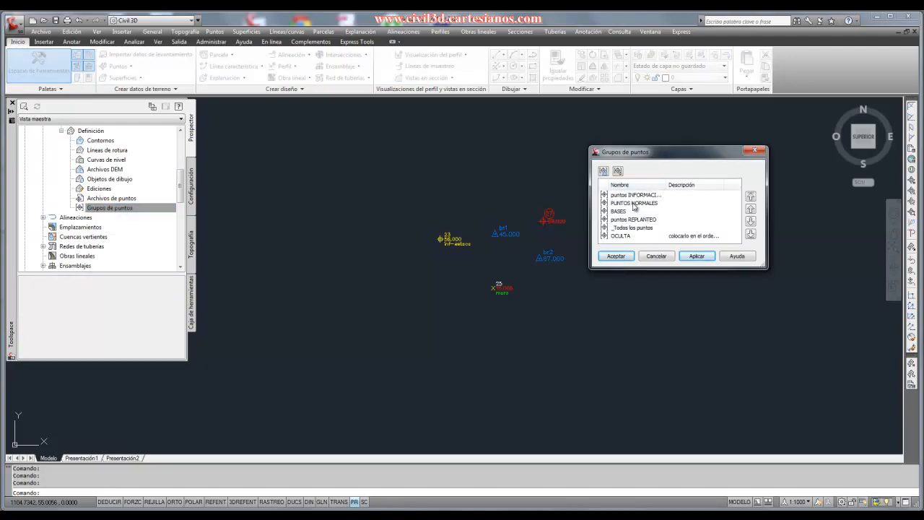
{"action": "left_click", "coordinate": [635, 204]}
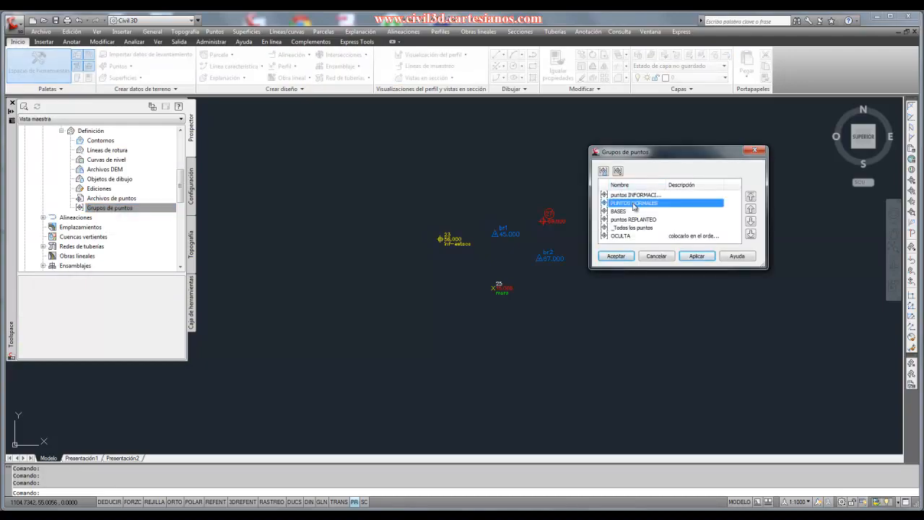
{"action": "left_click", "coordinate": [656, 257]}
Step: Add the PUNTOS NORMALES point group to the surface's definition
{"action": "left_click", "coordinate": [94, 208]}
{"action": "right_click", "coordinate": [109, 208]}
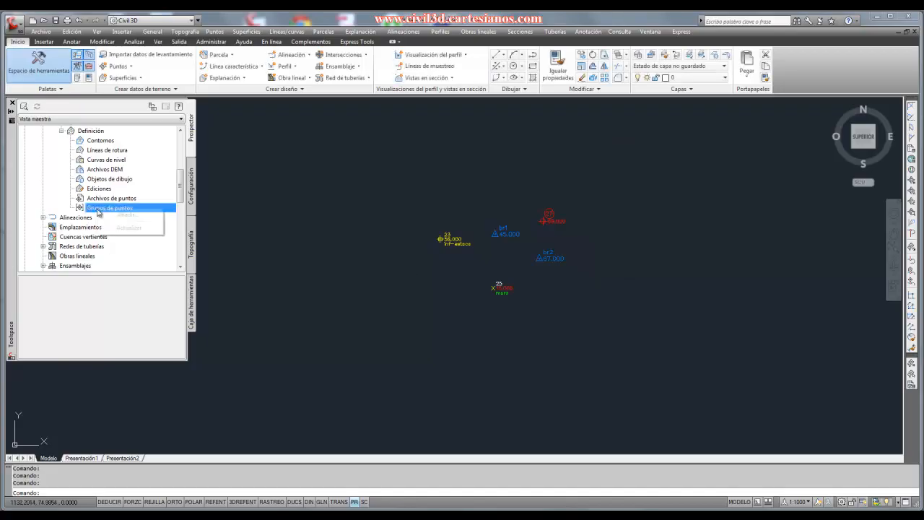
{"action": "left_click", "coordinate": [123, 215]}
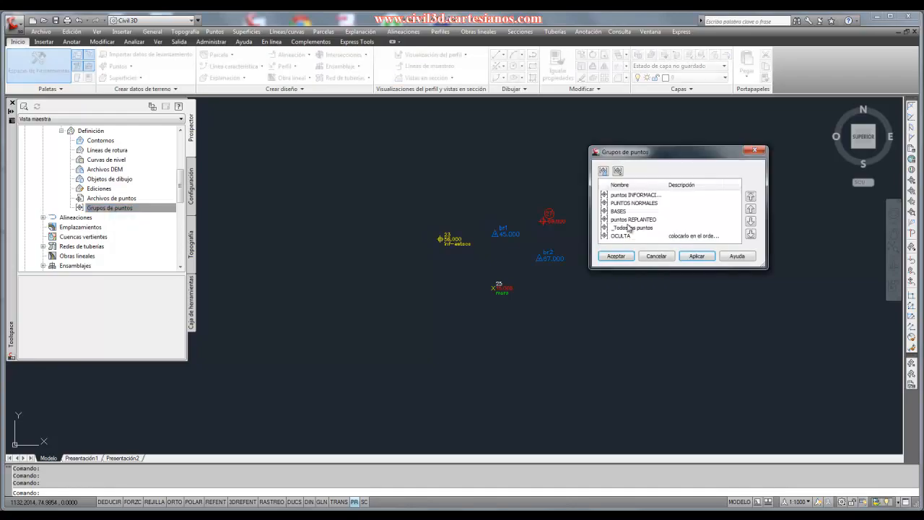
{"action": "left_click", "coordinate": [619, 203]}
{"action": "left_click", "coordinate": [616, 255]}
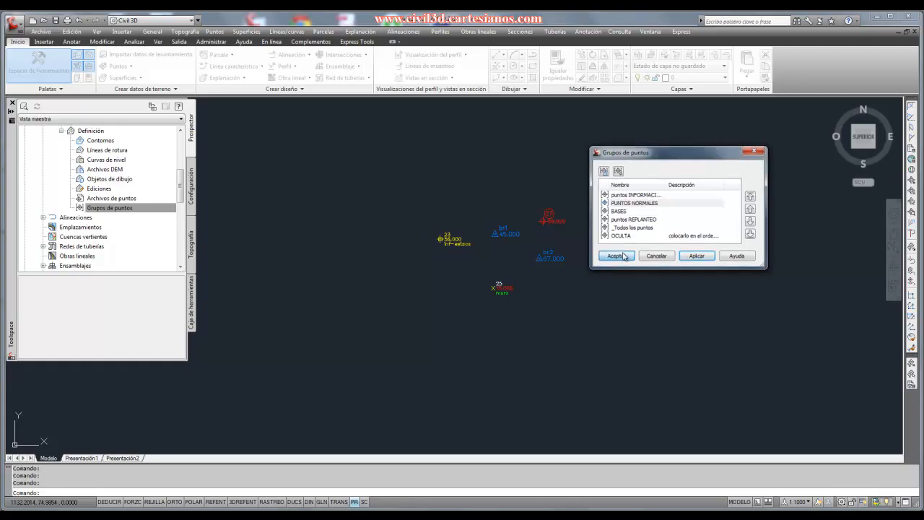
Step: Remove the PUNTOS NORMALES point group from the surface's definition
{"action": "left_click", "coordinate": [97, 209]}
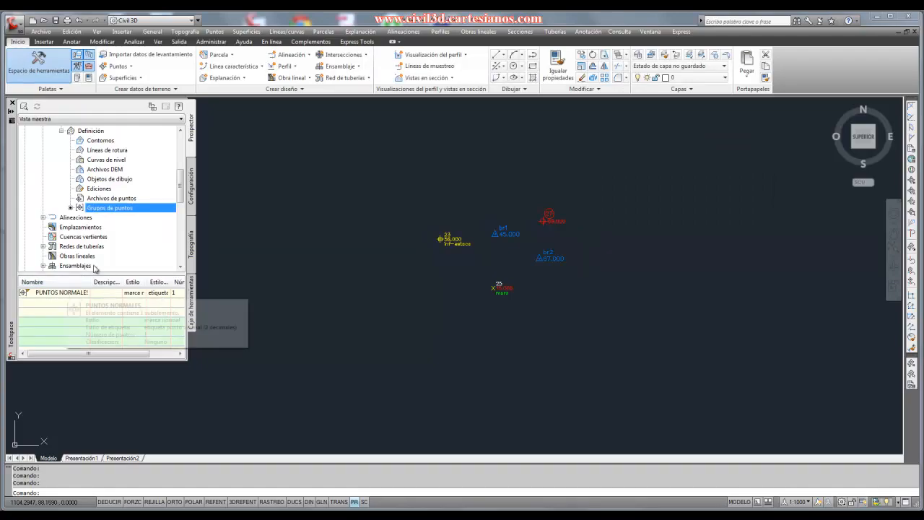
{"action": "right_click", "coordinate": [67, 295]}
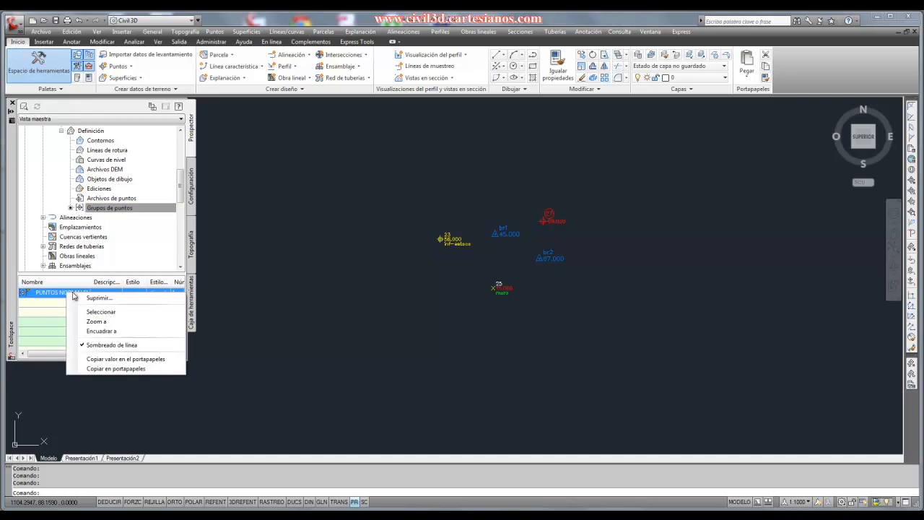
{"action": "left_click", "coordinate": [95, 298]}
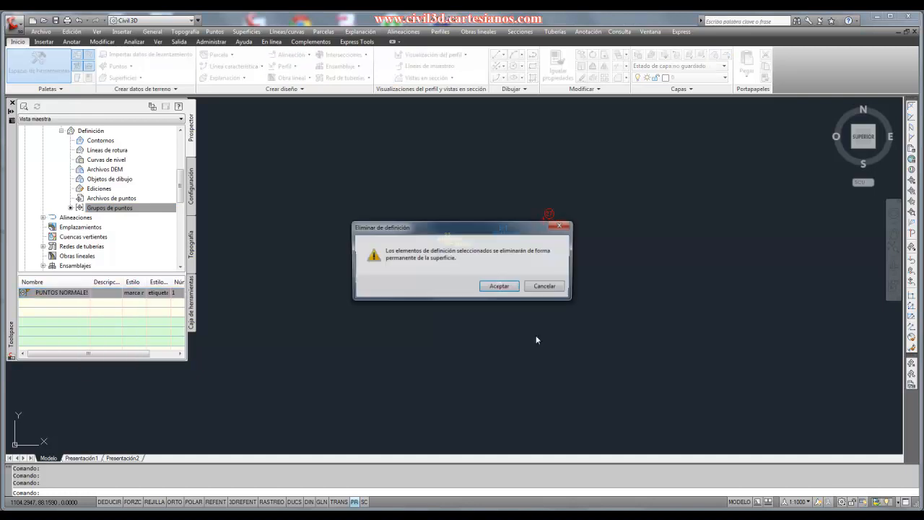
{"action": "left_click", "coordinate": [494, 289]}
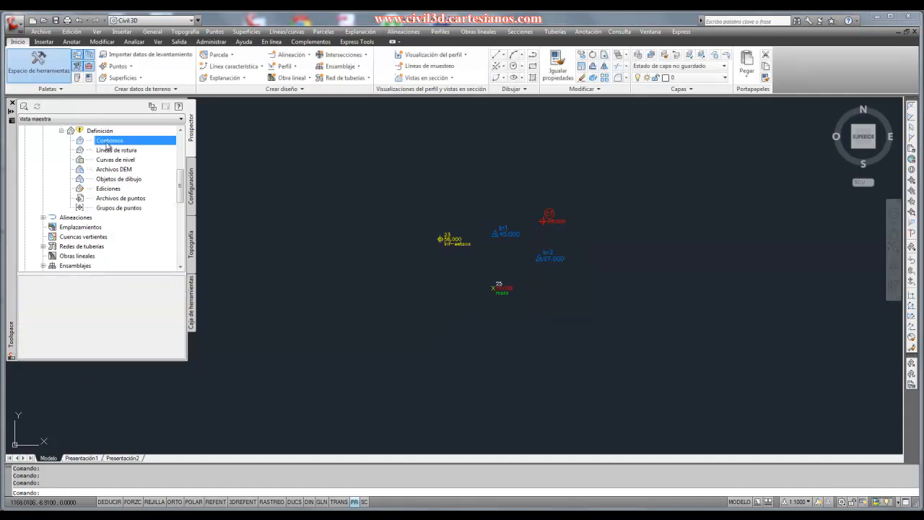
Step: Rebuild the surface Superficie_1 so that it is up to date with its changed definition
{"action": "scroll", "coordinate": [81, 205], "scroll_direction": "up", "scroll_amount": 5}
{"action": "scroll", "coordinate": [80, 205], "scroll_direction": "down", "scroll_amount": 1}
{"action": "right_click", "coordinate": [65, 209]}
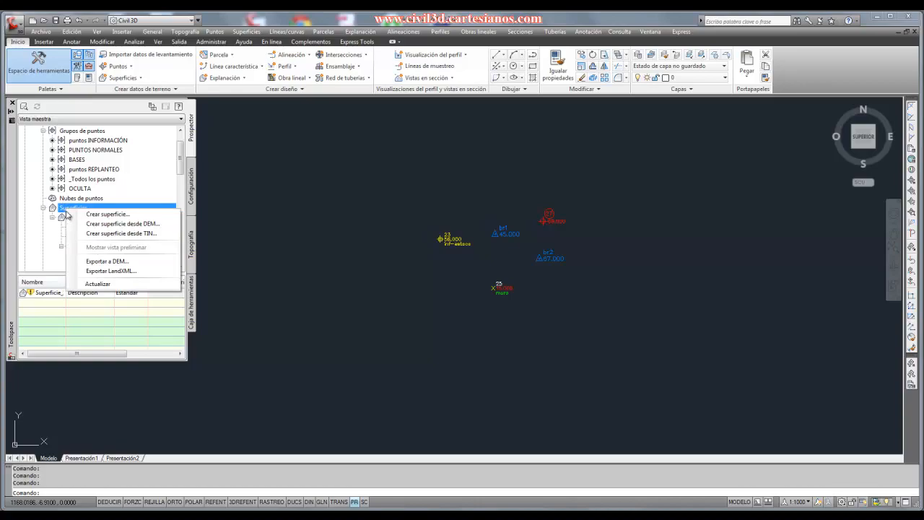
{"action": "left_click", "coordinate": [38, 238]}
{"action": "right_click", "coordinate": [89, 217]}
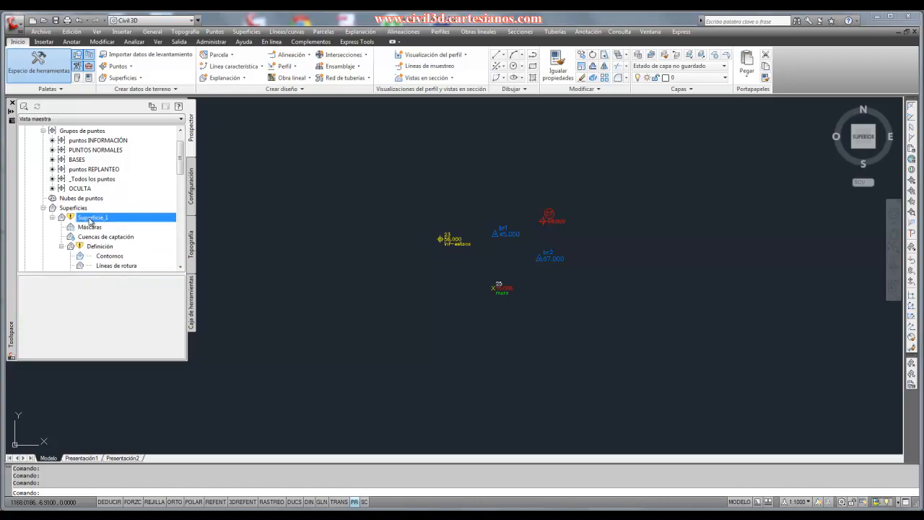
{"action": "left_click", "coordinate": [108, 259]}
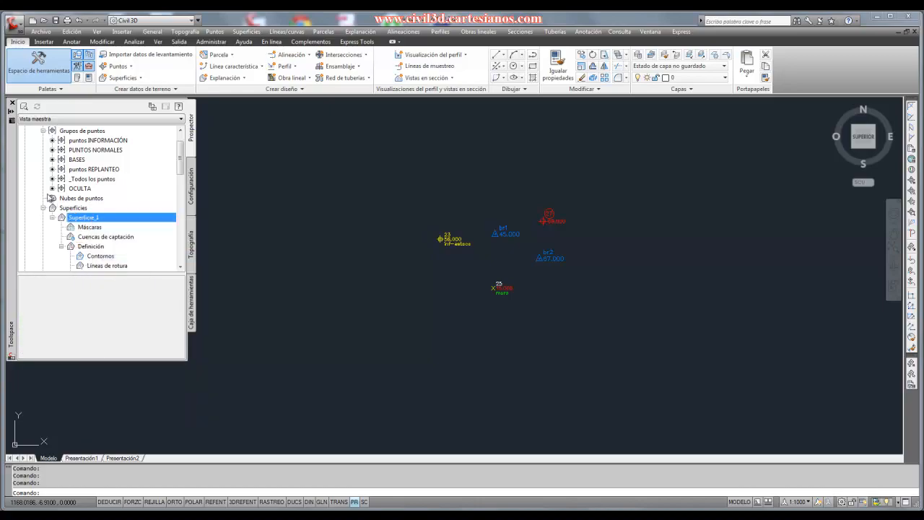
Step: Review the default styles in the BASES group's properties, close them and examine the base points br1 and br2 in the drawing
{"action": "scroll", "coordinate": [63, 195], "scroll_direction": "up", "scroll_amount": 1}
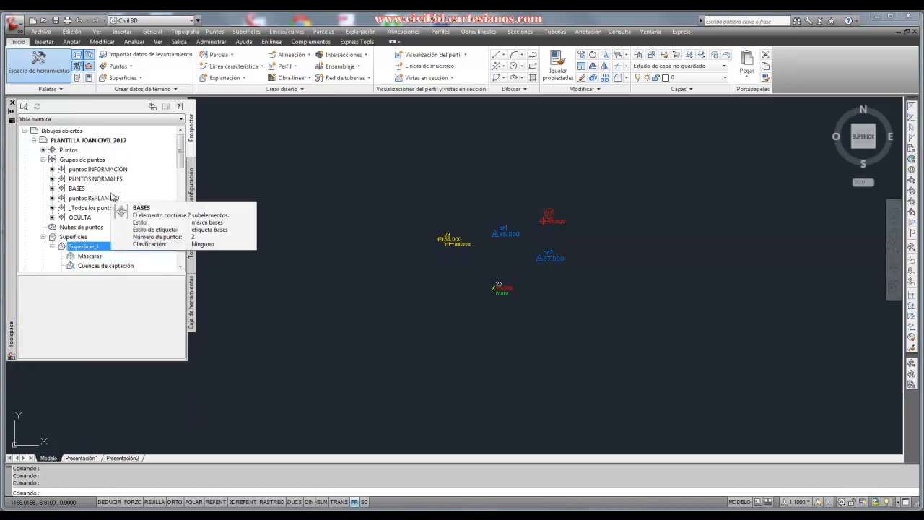
{"action": "left_click", "coordinate": [78, 189]}
{"action": "right_click", "coordinate": [78, 190]}
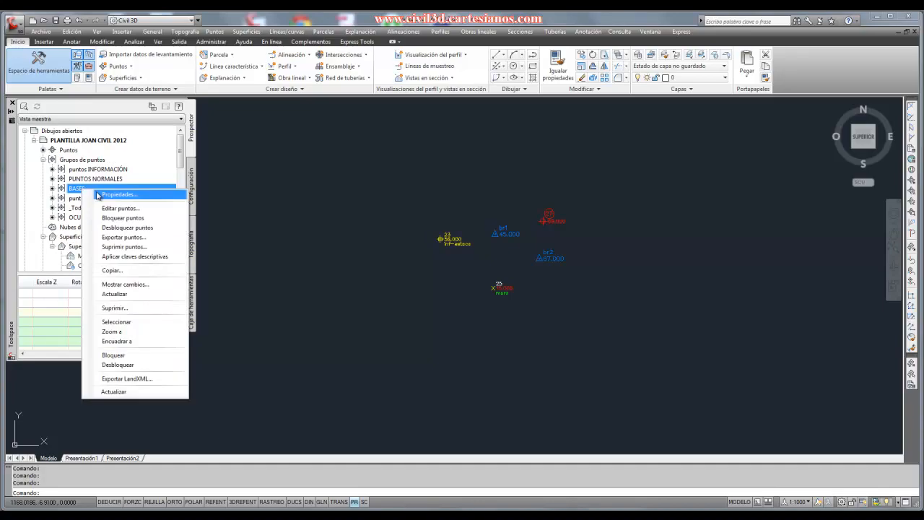
{"action": "left_click", "coordinate": [117, 196]}
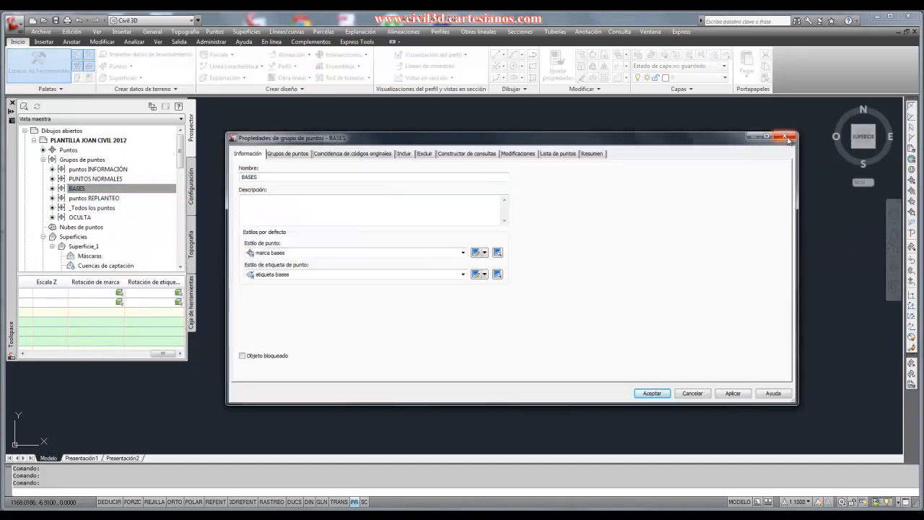
{"action": "left_click", "coordinate": [792, 136]}
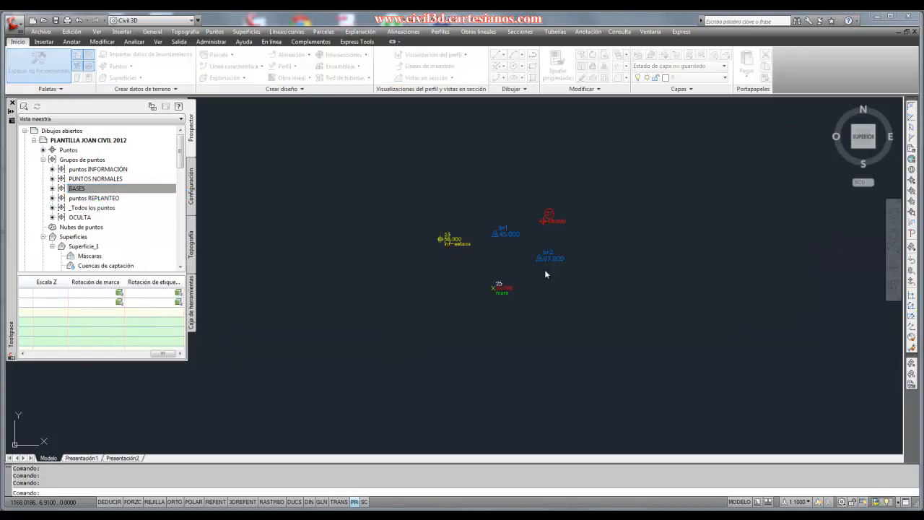
{"action": "scroll", "coordinate": [532, 243], "scroll_direction": "up", "scroll_amount": 5}
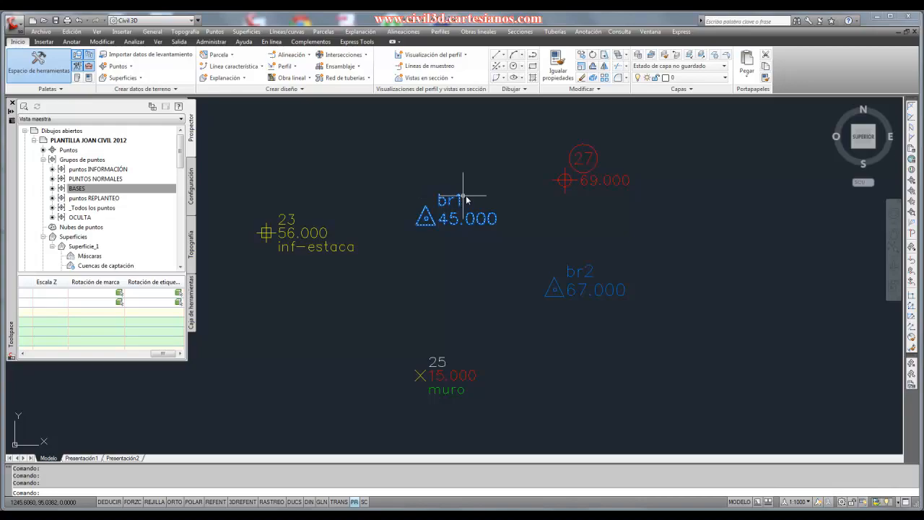
Step: Review the OCULTA group's default styles, inclusion and exclusion criteria, code matching and source groups, closing its properties without changes
{"action": "scroll", "coordinate": [502, 204], "scroll_direction": "down", "scroll_amount": 3}
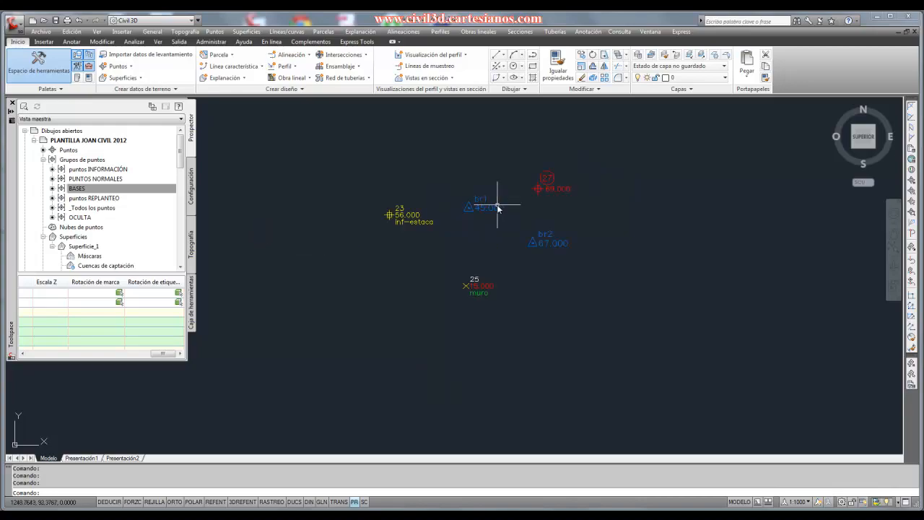
{"action": "left_click", "coordinate": [81, 218]}
{"action": "right_click", "coordinate": [81, 218]}
{"action": "left_click", "coordinate": [240, 235]}
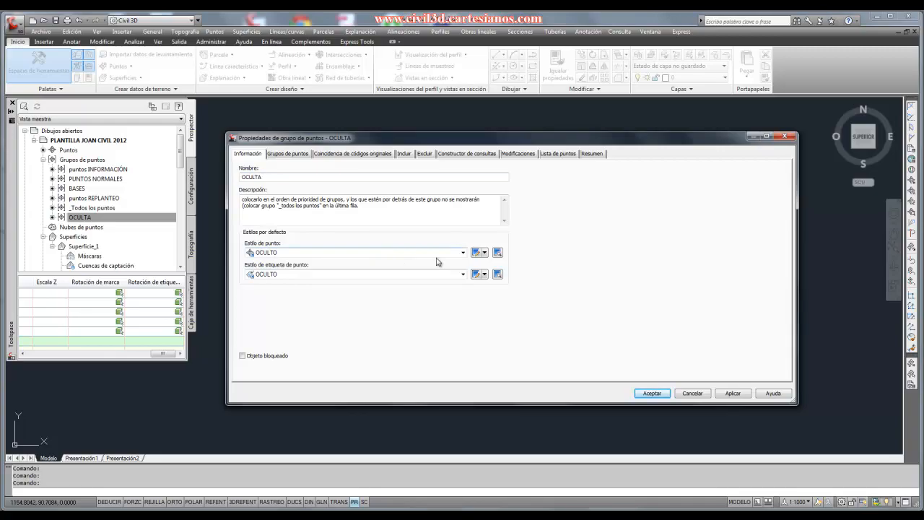
{"action": "left_click", "coordinate": [408, 154]}
{"action": "left_click", "coordinate": [423, 153]}
{"action": "left_click", "coordinate": [357, 154]}
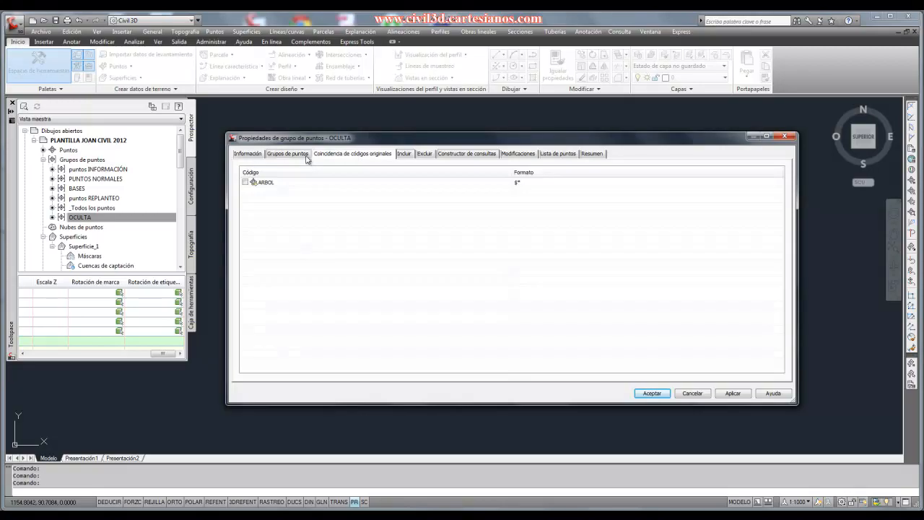
{"action": "left_click", "coordinate": [290, 154]}
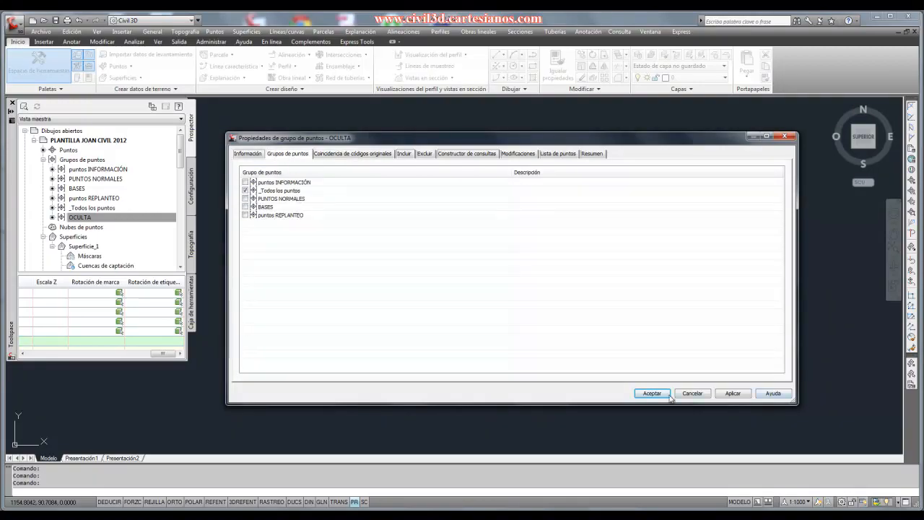
{"action": "left_click", "coordinate": [691, 394]}
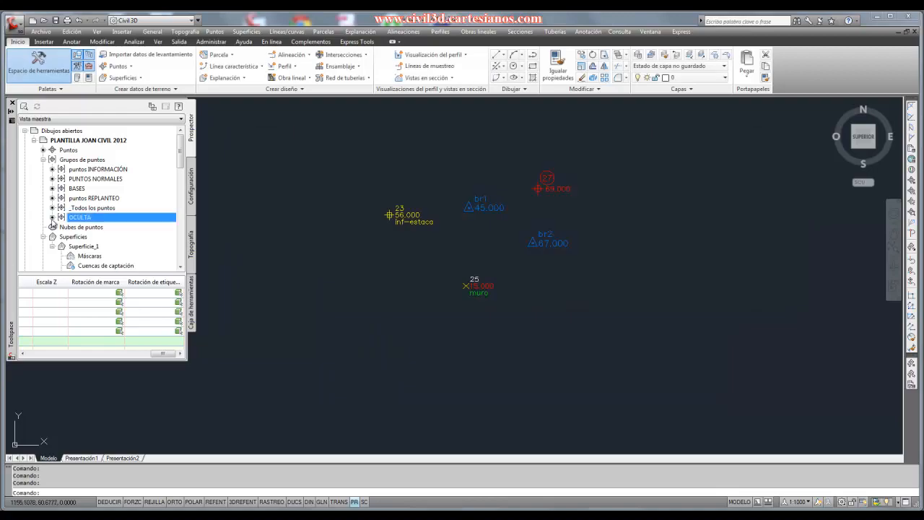
Step: Review the default point and label styles of the _Todos los puntos group and close its properties without changes
{"action": "right_click", "coordinate": [99, 208]}
{"action": "left_click", "coordinate": [139, 216]}
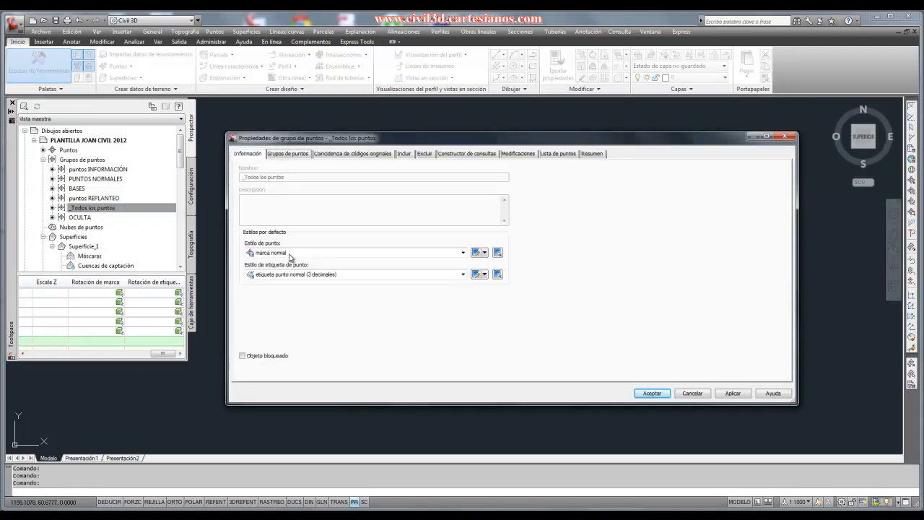
{"action": "left_click", "coordinate": [690, 396]}
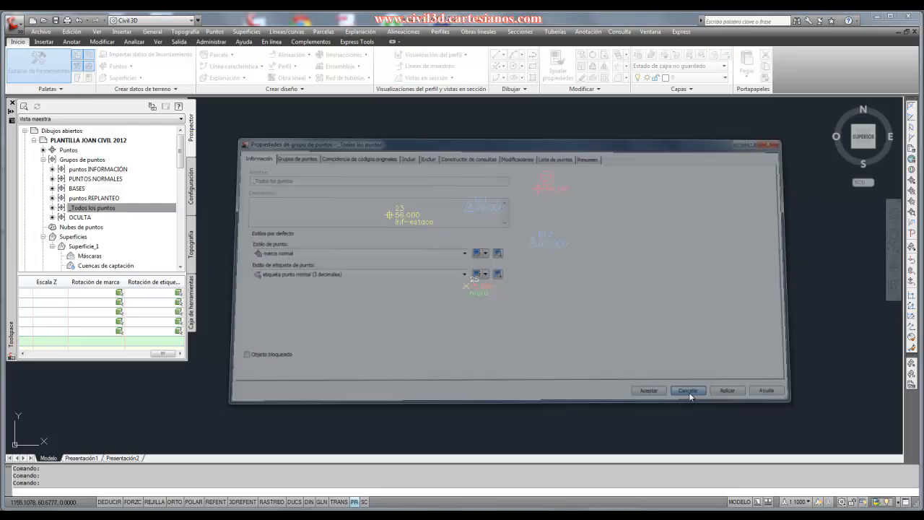
{"action": "scroll", "coordinate": [387, 254], "scroll_direction": "down", "scroll_amount": 2}
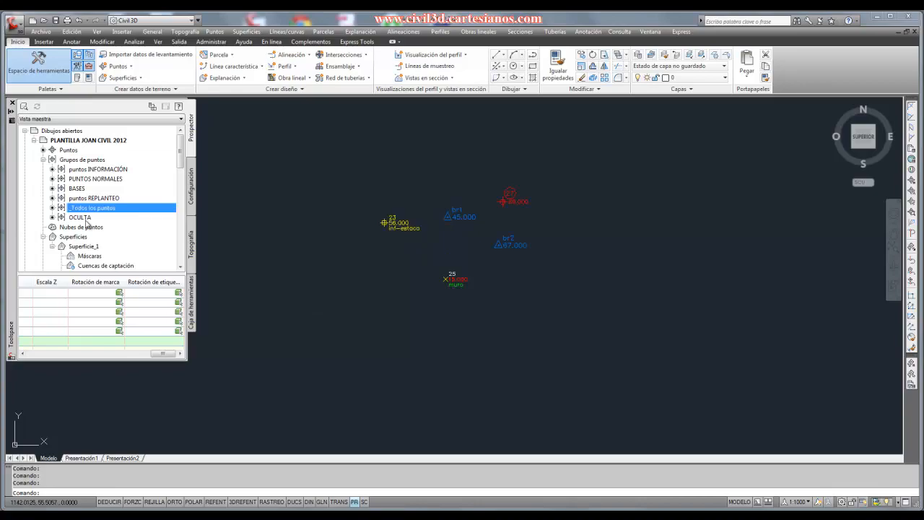
{"action": "left_click", "coordinate": [85, 218]}
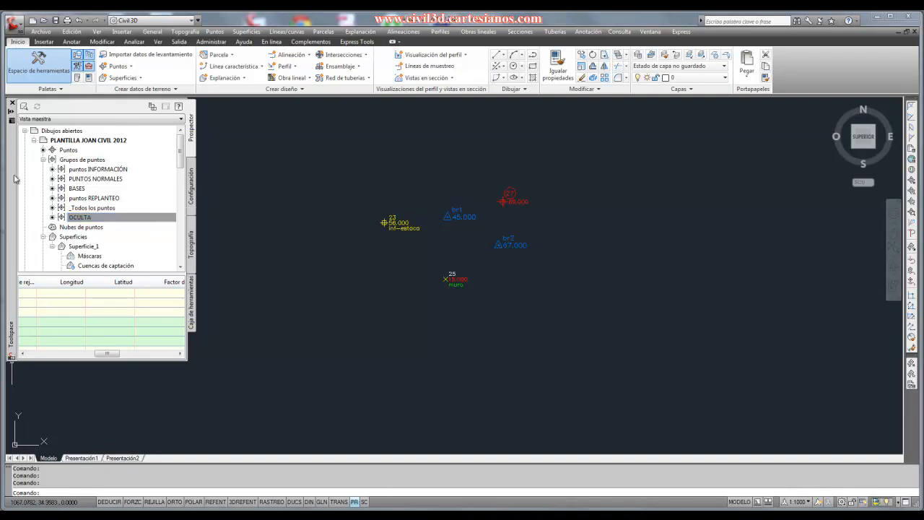
{"action": "left_click", "coordinate": [78, 160]}
{"action": "right_click", "coordinate": [85, 160]}
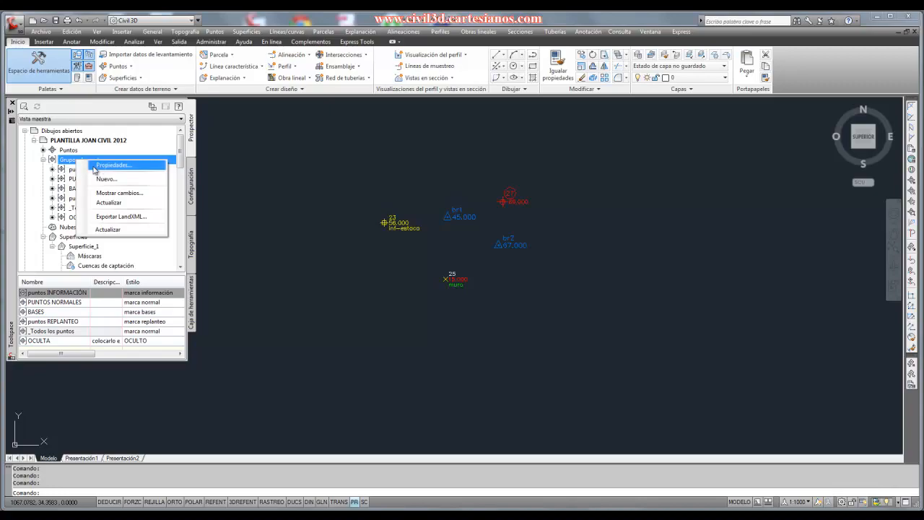
{"action": "left_click", "coordinate": [73, 176]}
{"action": "right_click", "coordinate": [77, 158]}
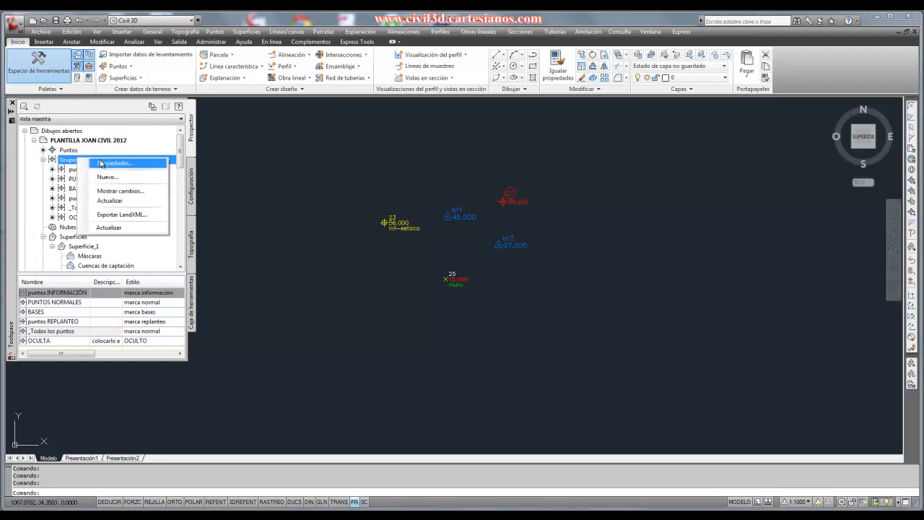
{"action": "left_click", "coordinate": [100, 164]}
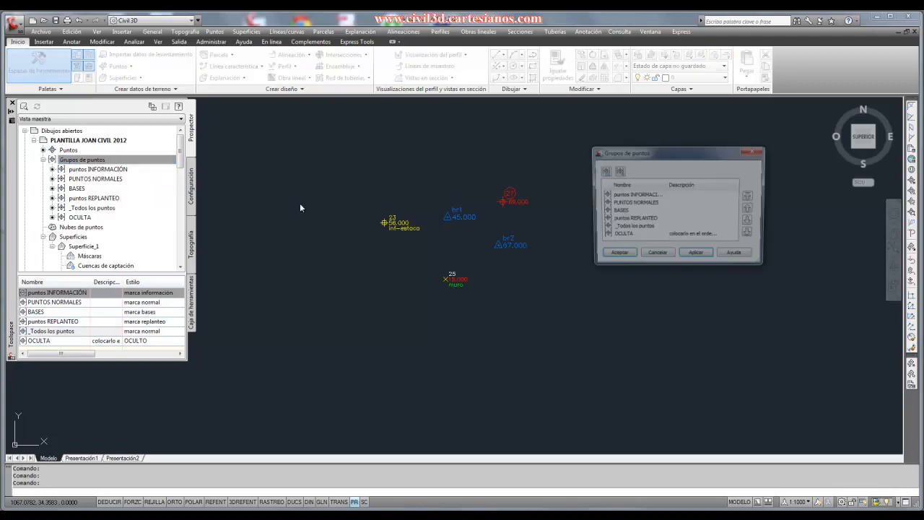
{"action": "left_click", "coordinate": [656, 256]}
{"action": "left_click", "coordinate": [82, 159]}
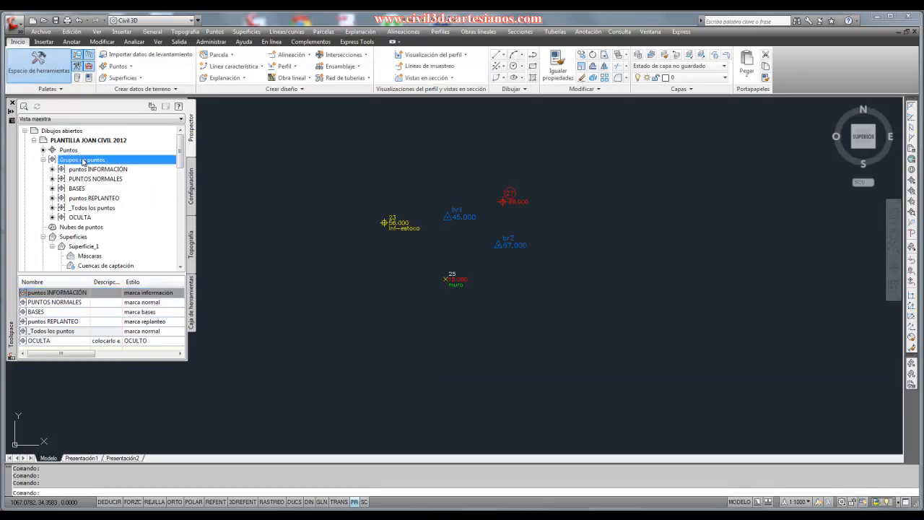
{"action": "mouse_move", "coordinate": [60, 354]}
{"action": "left_mouse_down"}
{"action": "mouse_move", "coordinate": [156, 357]}
{"action": "mouse_move", "coordinate": [43, 356]}
{"action": "left_mouse_up"}
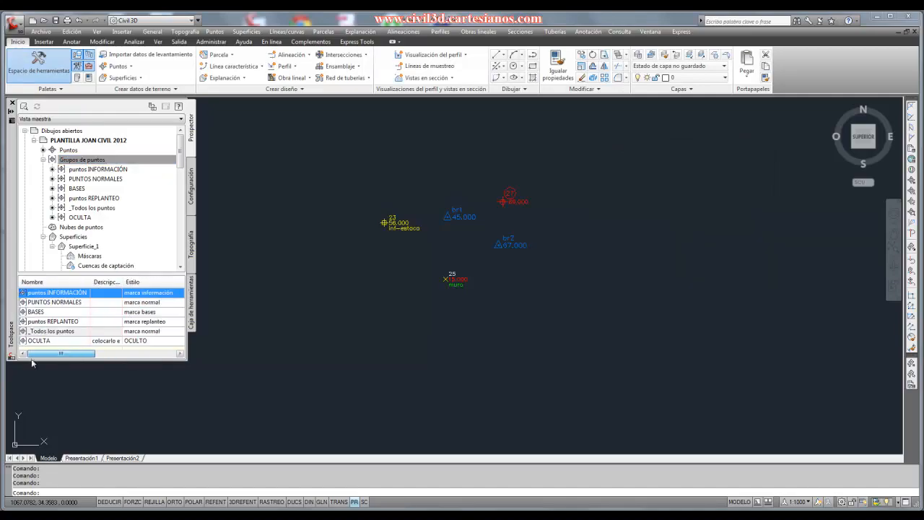
Step: Open the point groups' collection properties and examine the priority order from puntos INFORMACIÓN down to OCULTA against the points in the drawing
{"action": "left_click", "coordinate": [77, 162]}
{"action": "right_click", "coordinate": [79, 166]}
{"action": "left_click", "coordinate": [98, 170]}
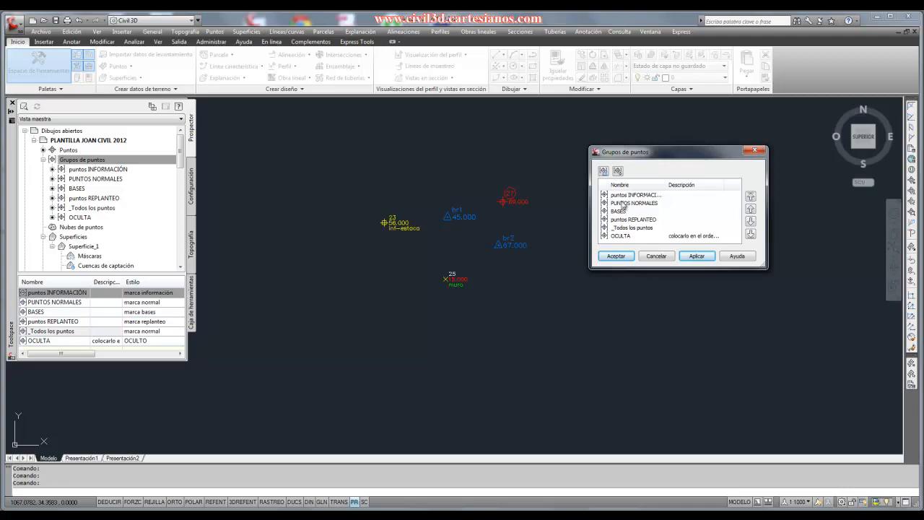
{"action": "left_click", "coordinate": [621, 236]}
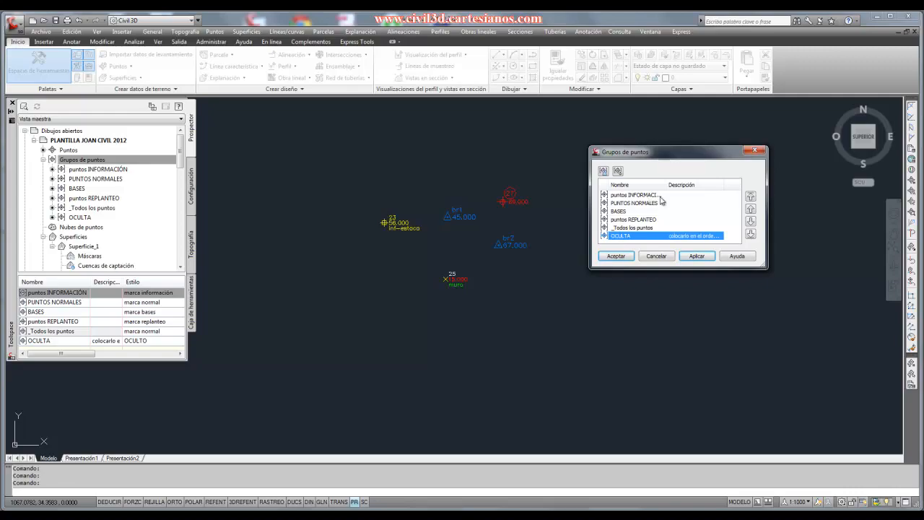
{"action": "left_click", "coordinate": [616, 204]}
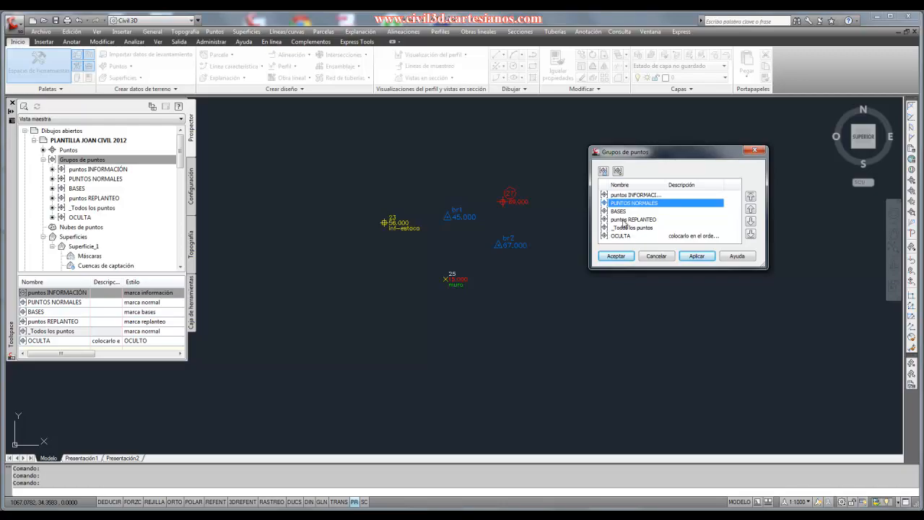
{"action": "left_click", "coordinate": [632, 196]}
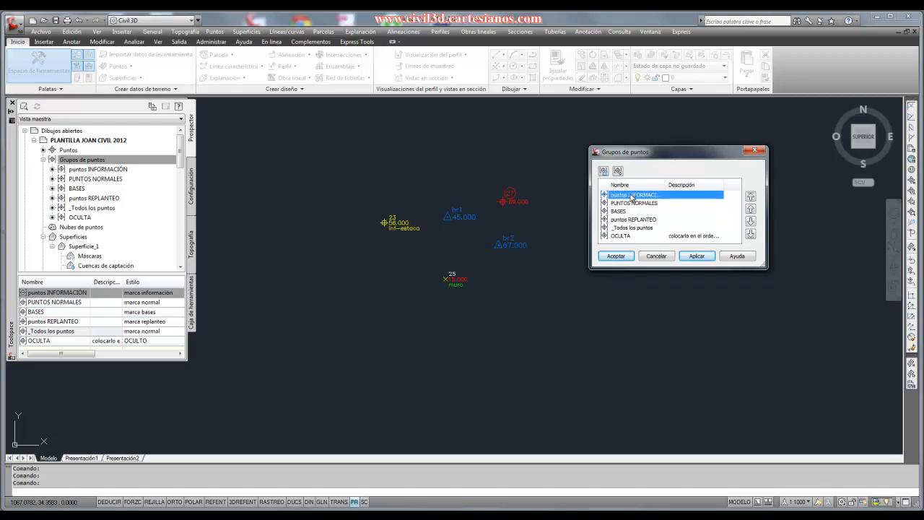
{"action": "left_click", "coordinate": [632, 205]}
{"action": "left_click", "coordinate": [634, 211]}
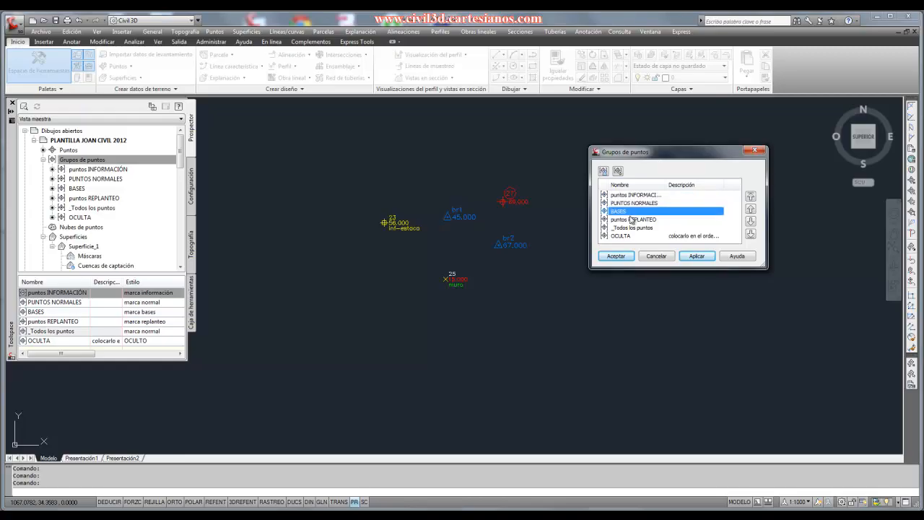
{"action": "left_click", "coordinate": [634, 219]}
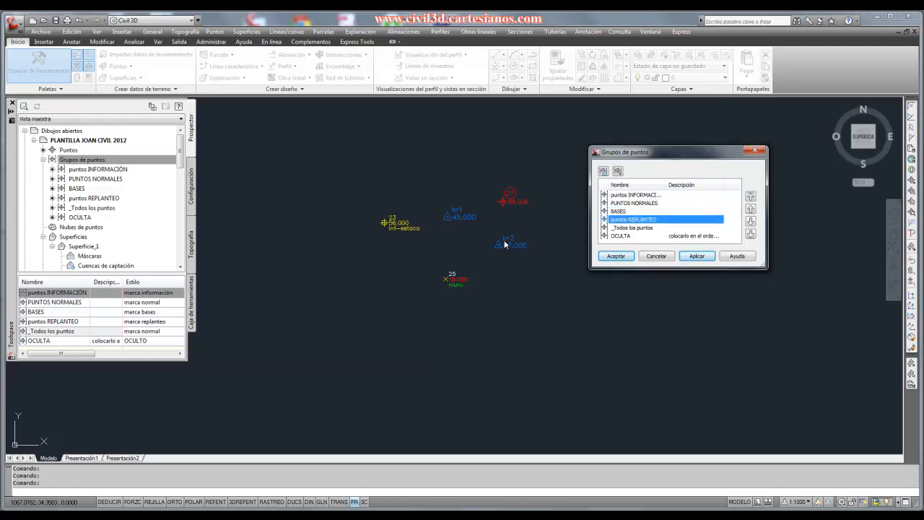
{"action": "left_click", "coordinate": [637, 228]}
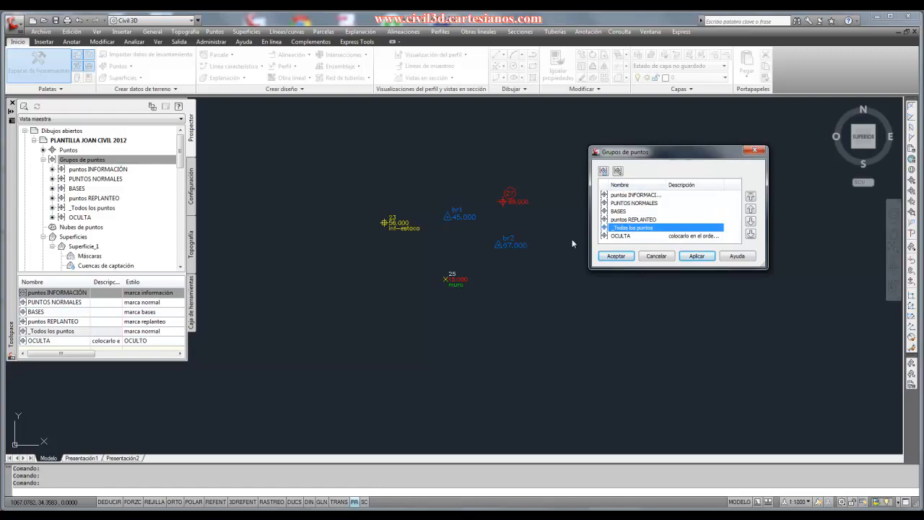
{"action": "left_click", "coordinate": [626, 236]}
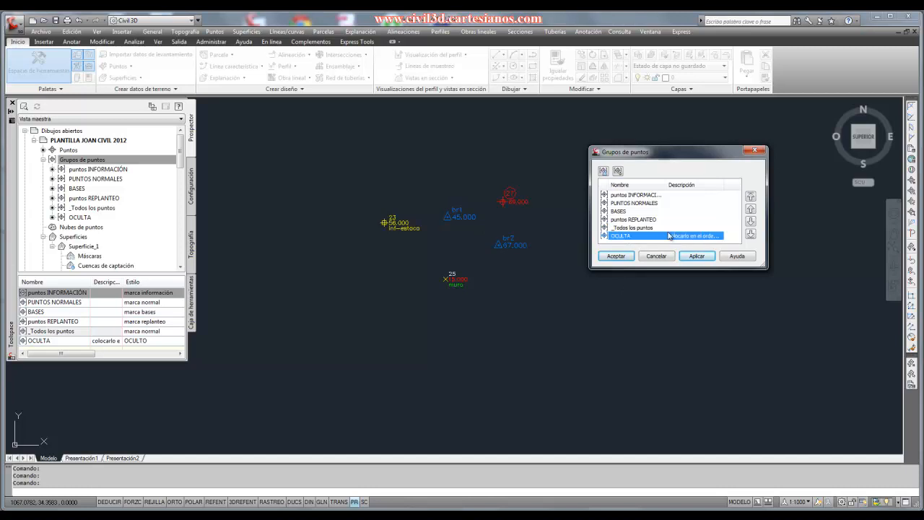
{"action": "left_click", "coordinate": [630, 228]}
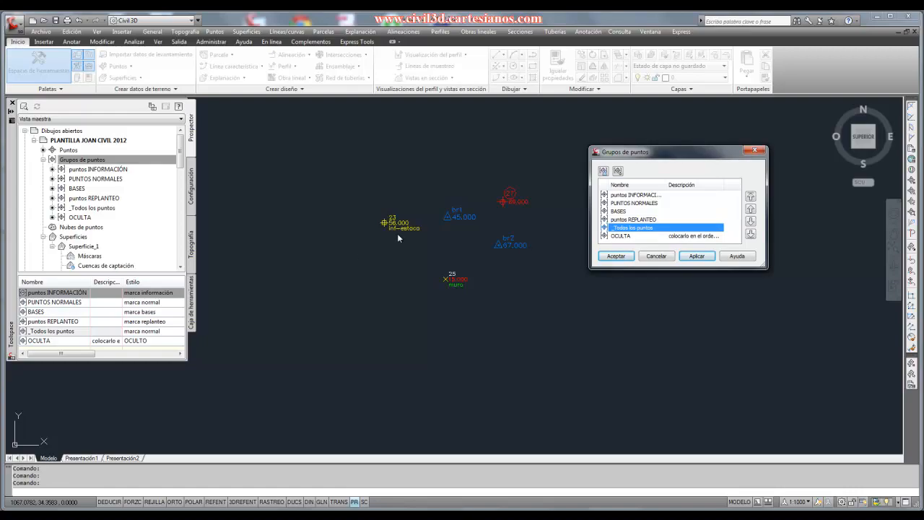
Step: Move the OCULTA group up the priority order to directly below puntos INFORMACIÓN and accept the new order
{"action": "left_click", "coordinate": [621, 237]}
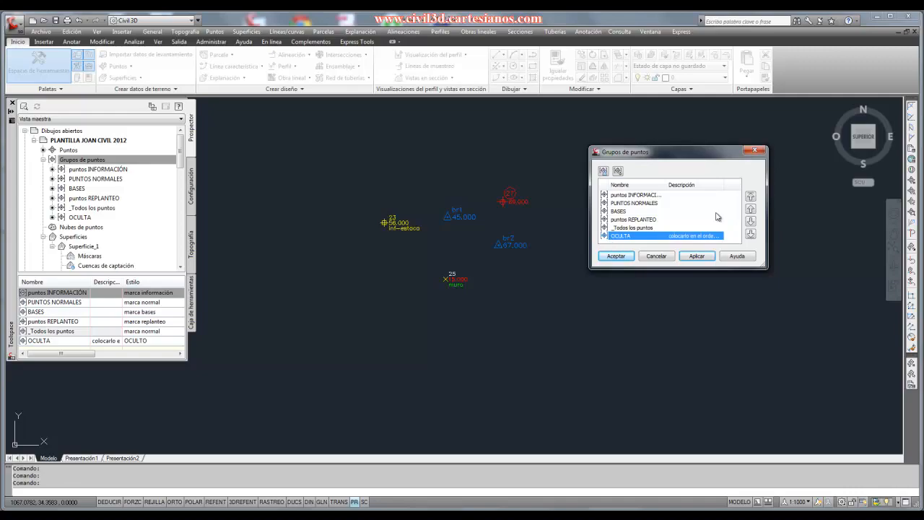
{"action": "left_click", "coordinate": [751, 209]}
{"action": "left_click", "coordinate": [750, 209]}
{"action": "left_click", "coordinate": [750, 209]}
{"action": "left_click", "coordinate": [751, 209]}
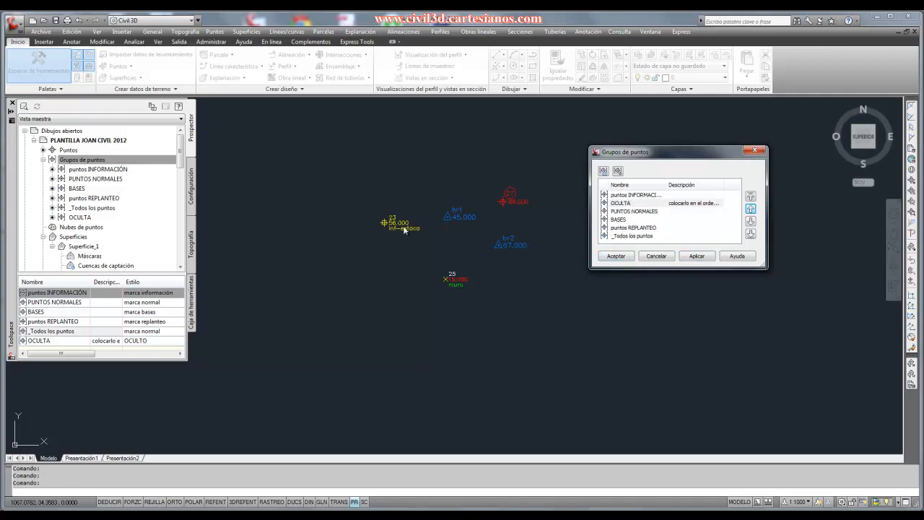
{"action": "left_click", "coordinate": [614, 258]}
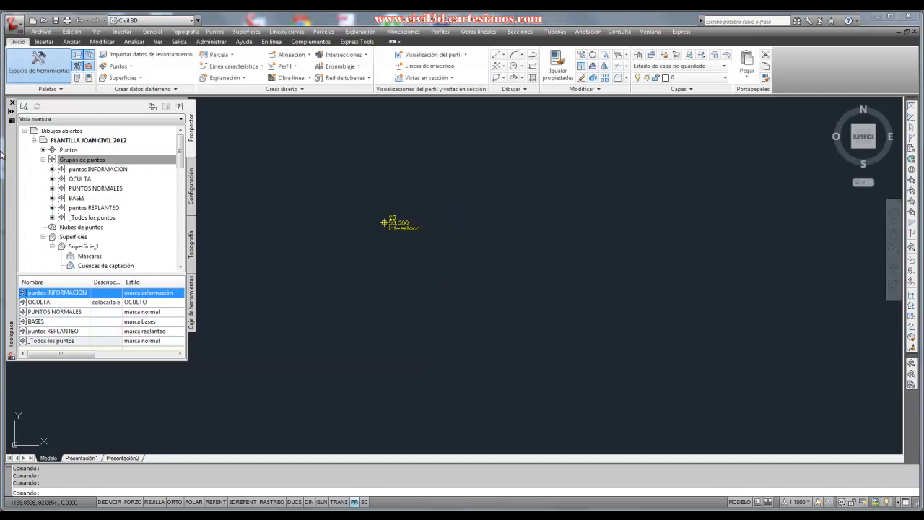
Step: Lower the OCULTA group in the priority order to directly below PUNTOS NORMALES and accept the order
{"action": "right_click", "coordinate": [72, 161]}
{"action": "left_click", "coordinate": [101, 167]}
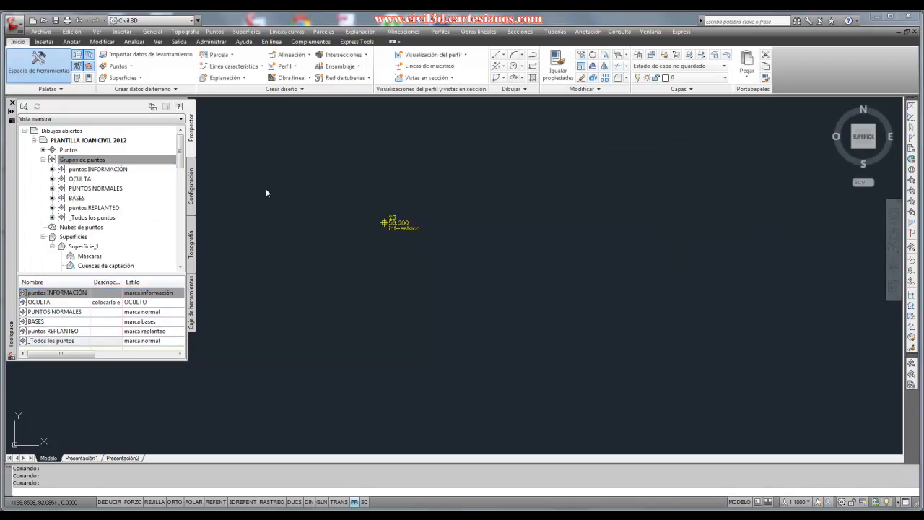
{"action": "left_click", "coordinate": [640, 204]}
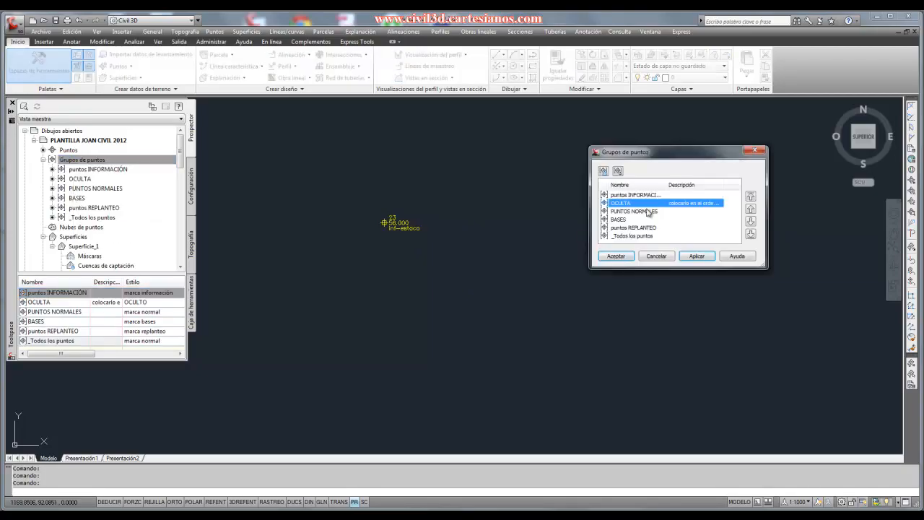
{"action": "left_click", "coordinate": [751, 222]}
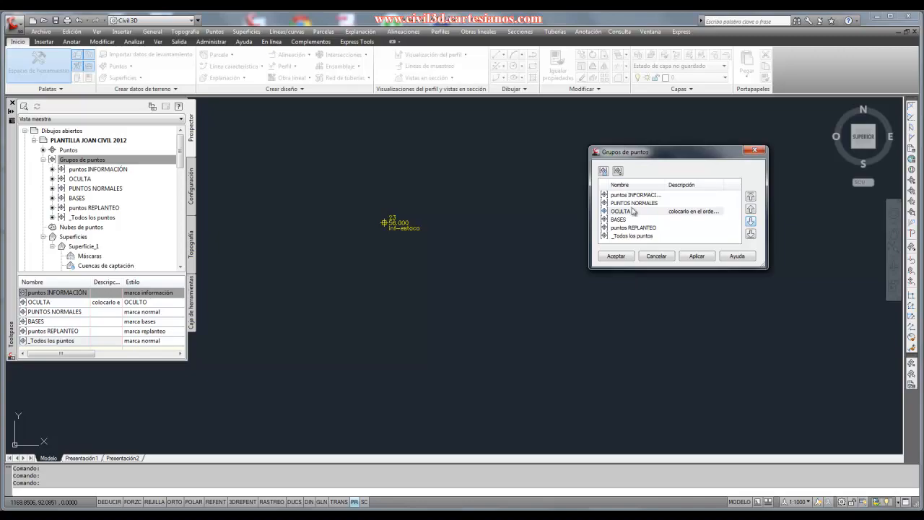
{"action": "left_click", "coordinate": [616, 257]}
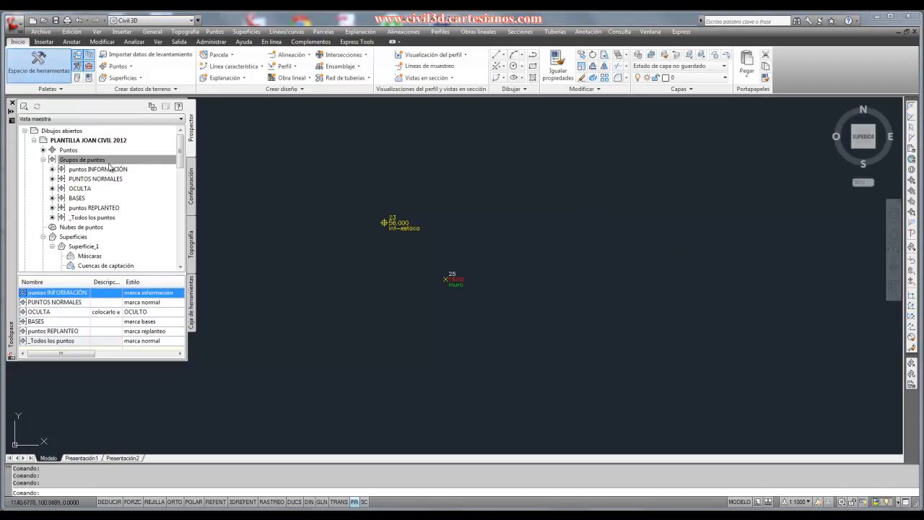
Step: Move the _Todos los puntos group to the top of the point groups' priority order and accept the order
{"action": "right_click", "coordinate": [99, 160]}
{"action": "left_click", "coordinate": [131, 166]}
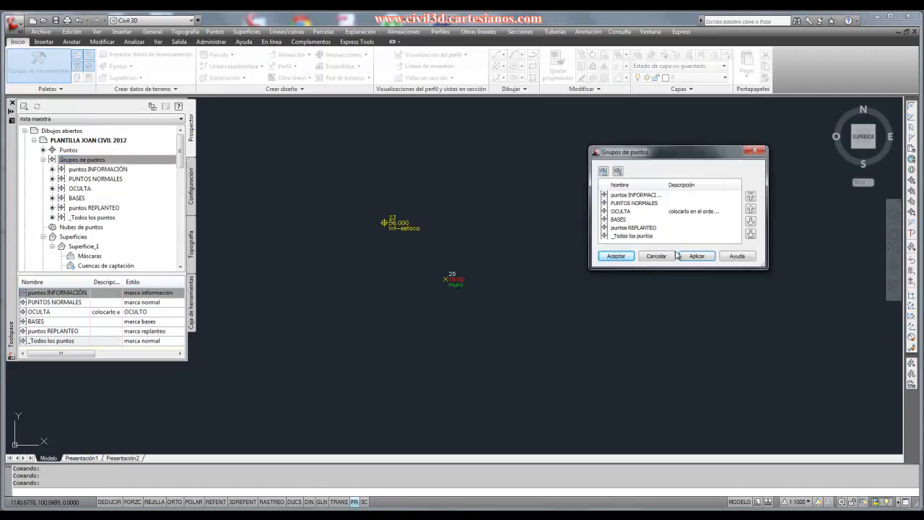
{"action": "left_click", "coordinate": [653, 237]}
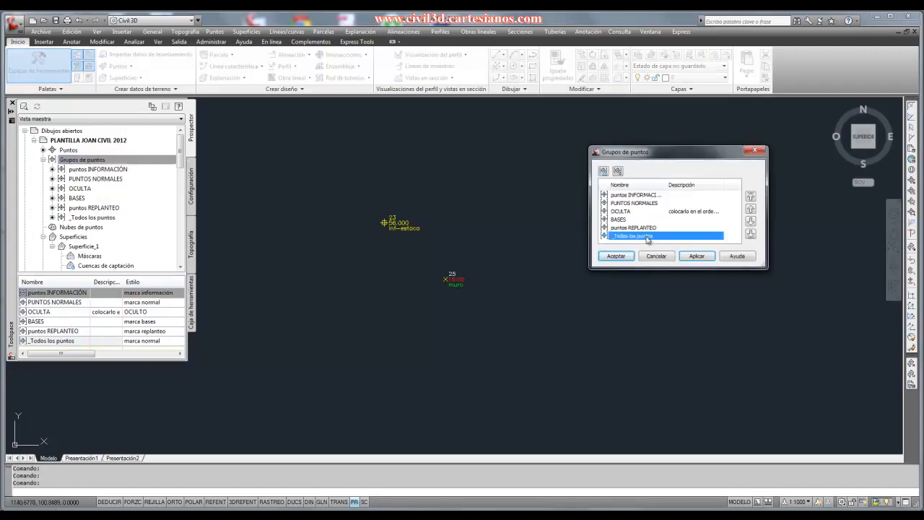
{"action": "left_click", "coordinate": [751, 198]}
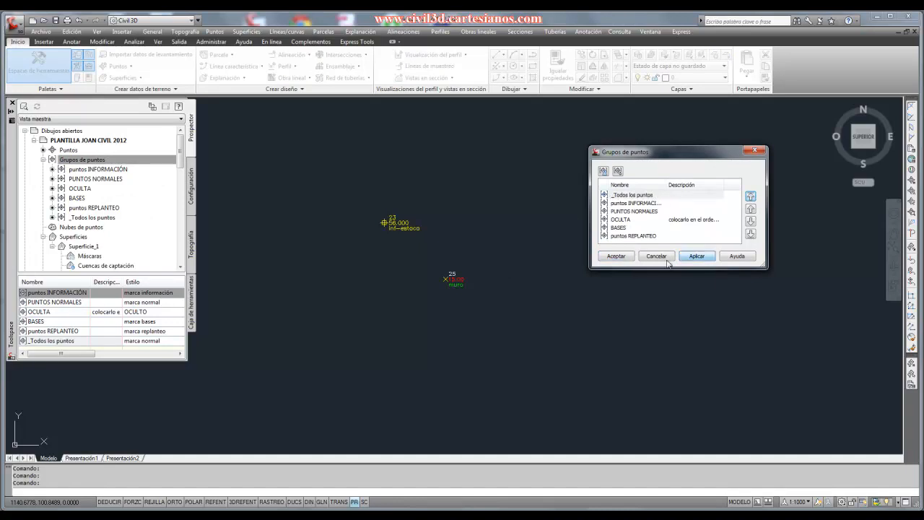
{"action": "left_click", "coordinate": [611, 258]}
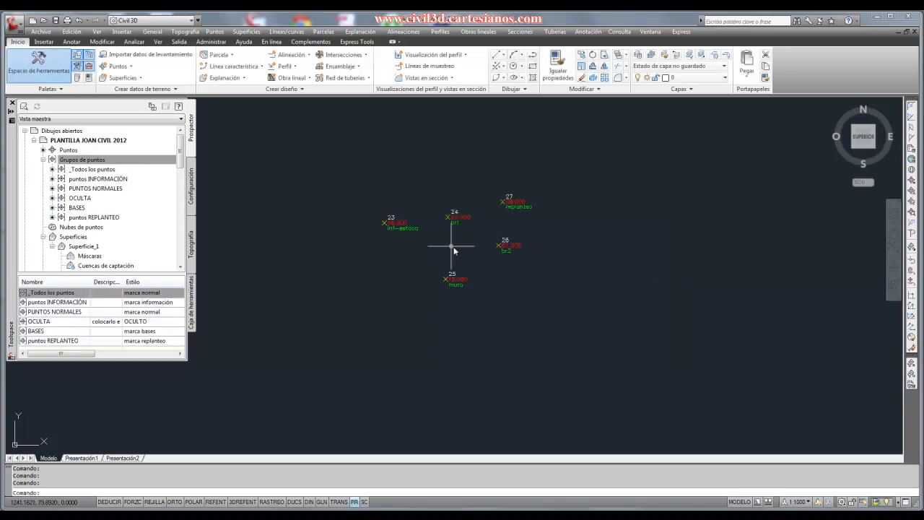
{"action": "left_click", "coordinate": [145, 295]}
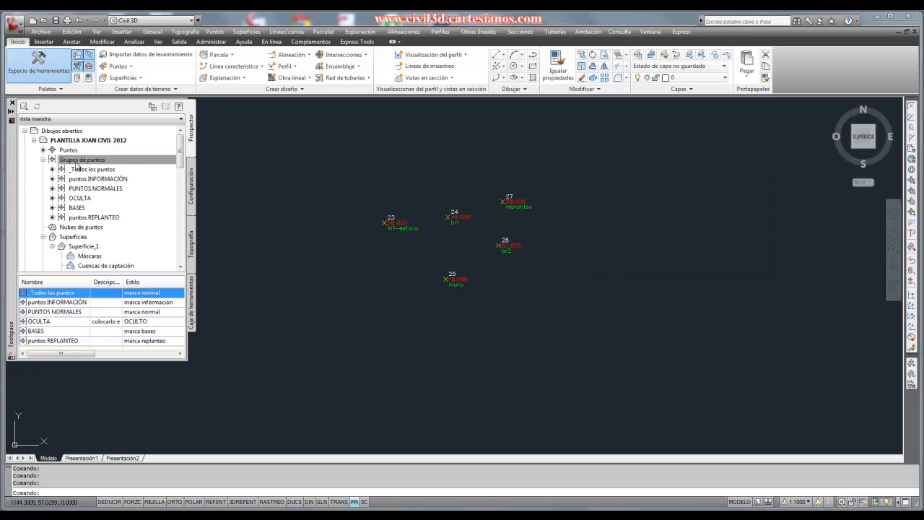
Step: Move the _Todos los puntos group and then the OCULTA group to the end of the priority order and accept it
{"action": "right_click", "coordinate": [81, 160]}
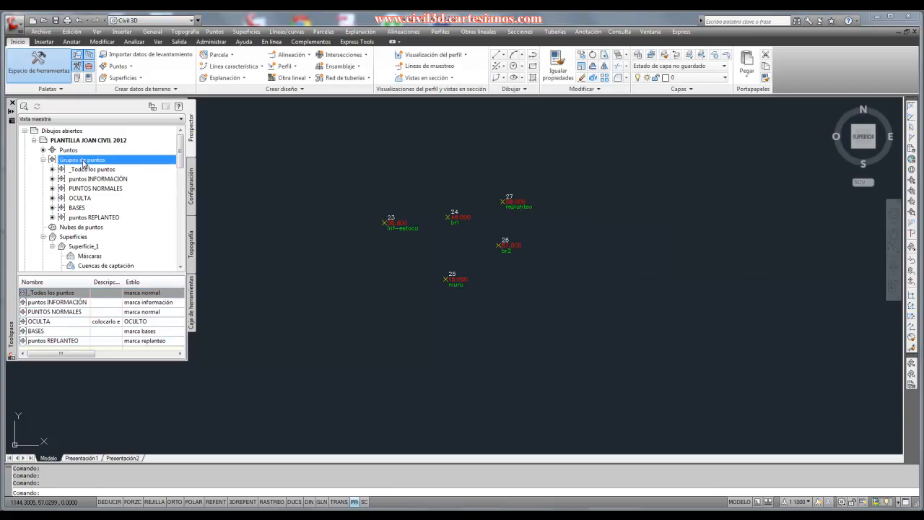
{"action": "left_click", "coordinate": [113, 165]}
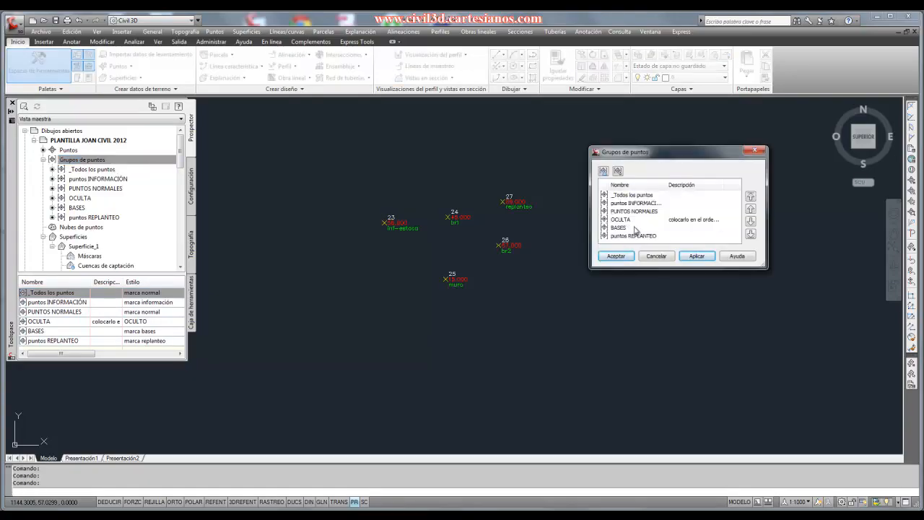
{"action": "left_click", "coordinate": [628, 197]}
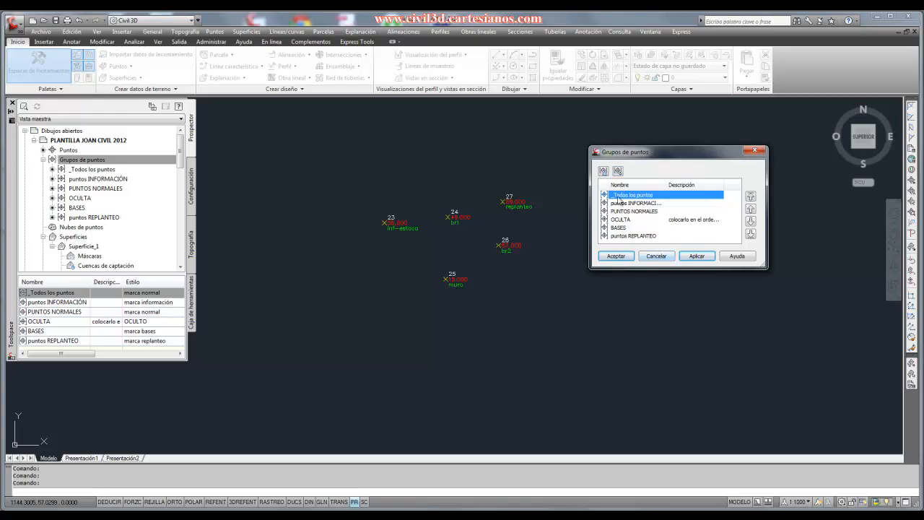
{"action": "left_click", "coordinate": [751, 234]}
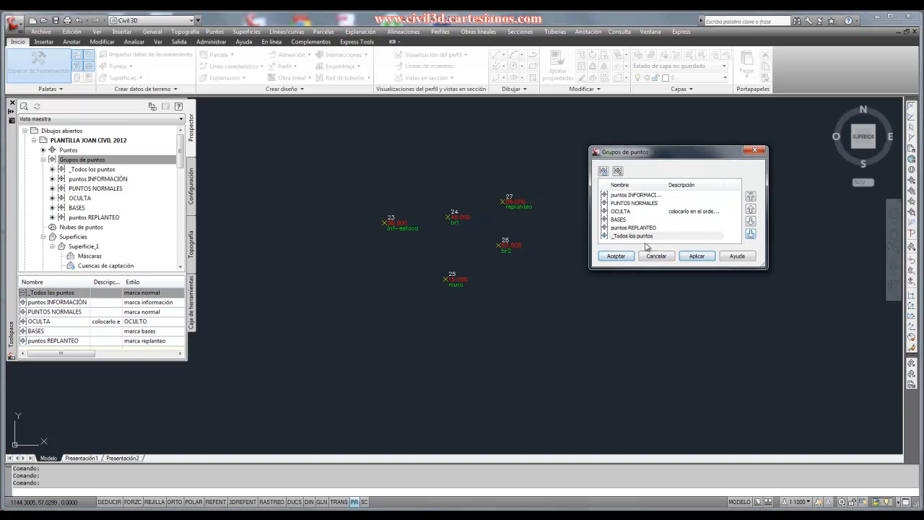
{"action": "left_click", "coordinate": [621, 212]}
{"action": "left_click", "coordinate": [751, 237]}
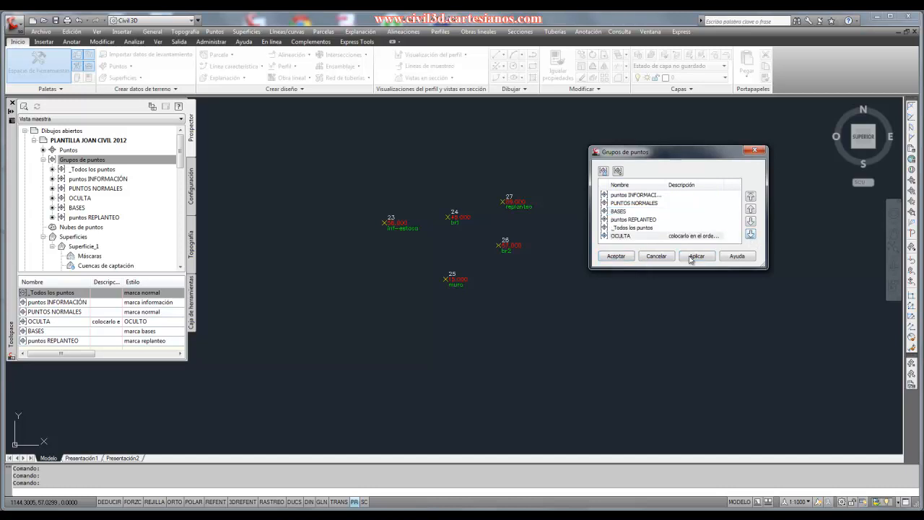
{"action": "left_click", "coordinate": [619, 259]}
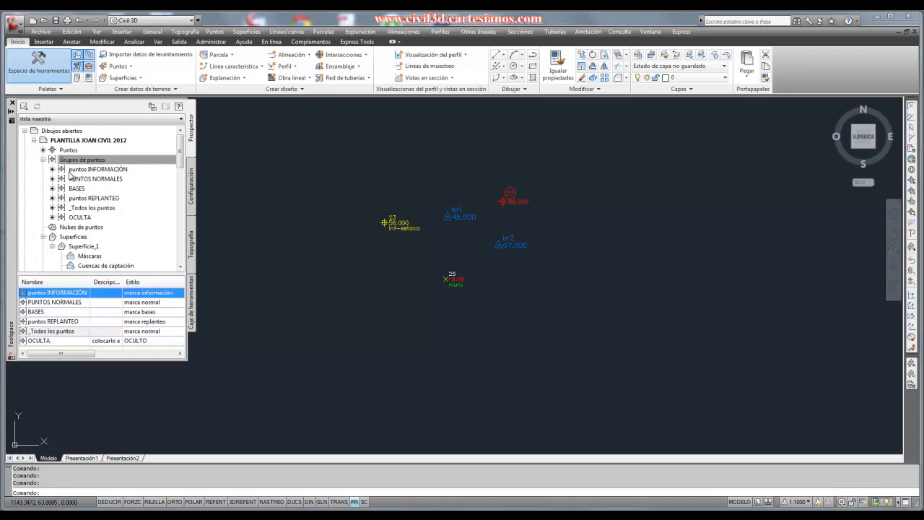
Step: Examine the BASES group's summary and compare the point groups' order with the points displayed in the drawing
{"action": "mouse_move", "coordinate": [71, 177]}
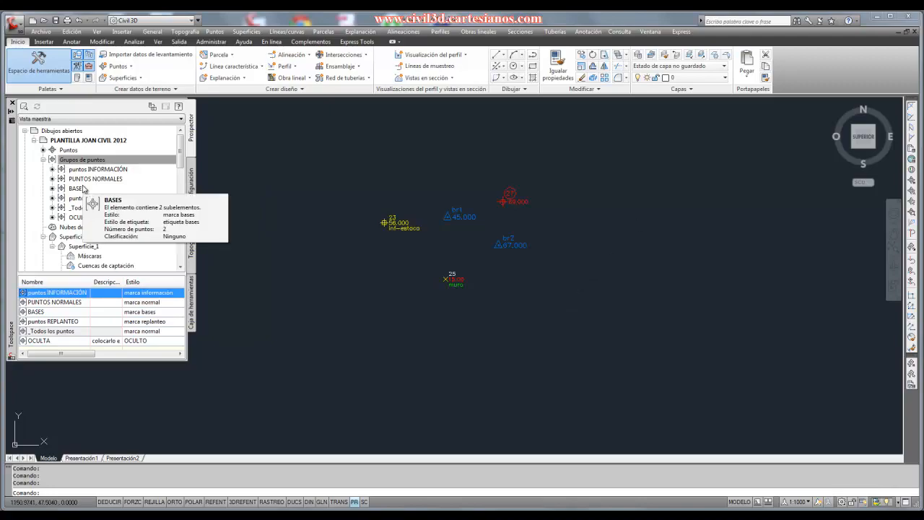
{"action": "mouse_move", "coordinate": [113, 189]}
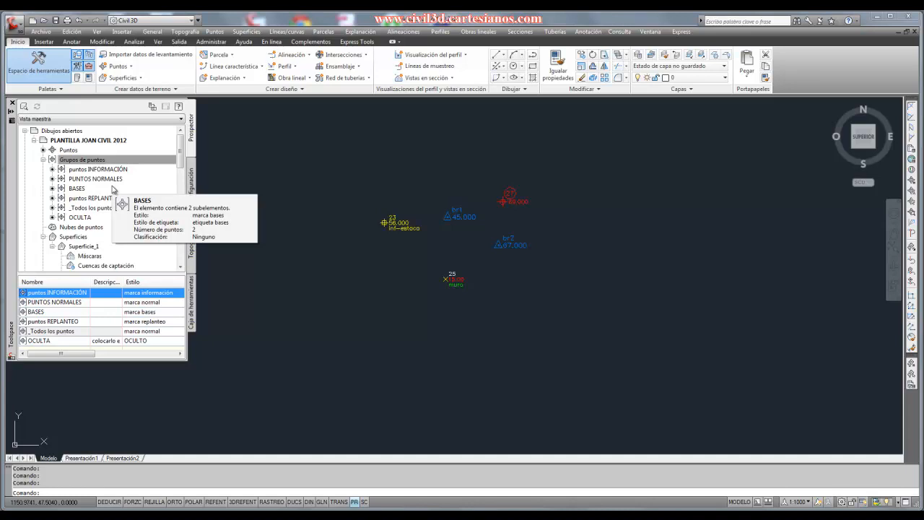
{"action": "left_click", "coordinate": [479, 315]}
{"action": "left_click", "coordinate": [364, 351]}
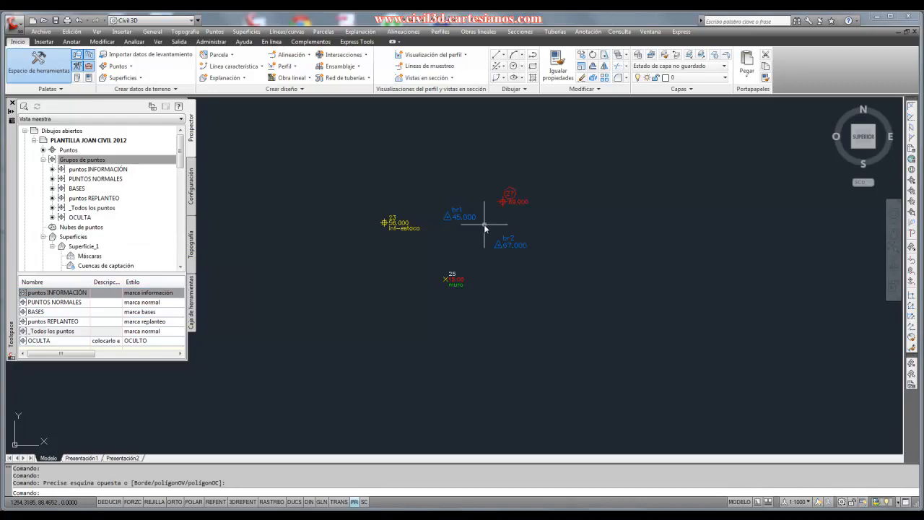
{"action": "scroll", "coordinate": [484, 226], "scroll_direction": "up", "scroll_amount": 1}
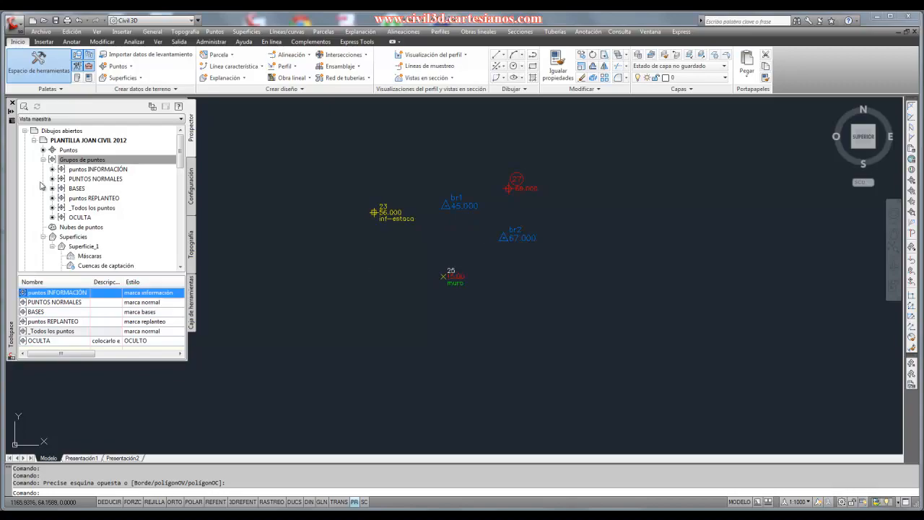
Step: Open the point export options for the puntos REPLANTEO group and close them without exporting
{"action": "left_click", "coordinate": [84, 199]}
{"action": "right_click", "coordinate": [85, 200]}
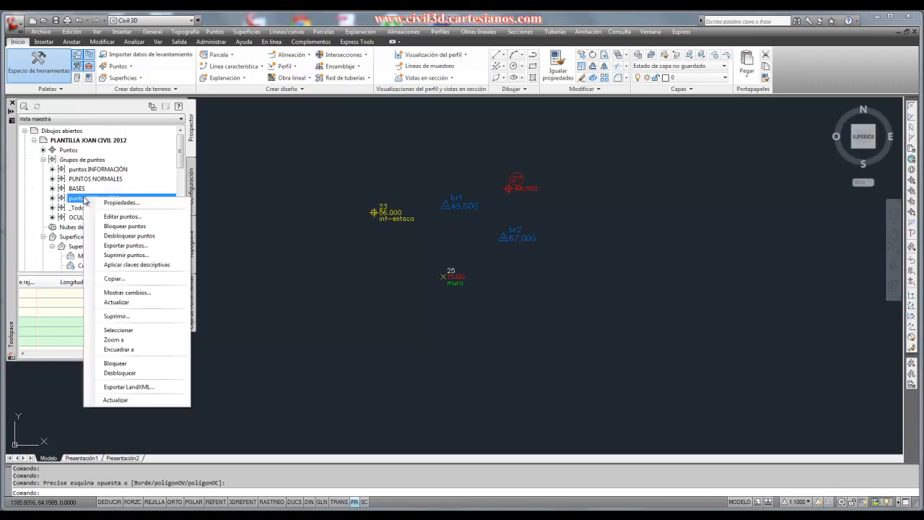
{"action": "left_click", "coordinate": [116, 246]}
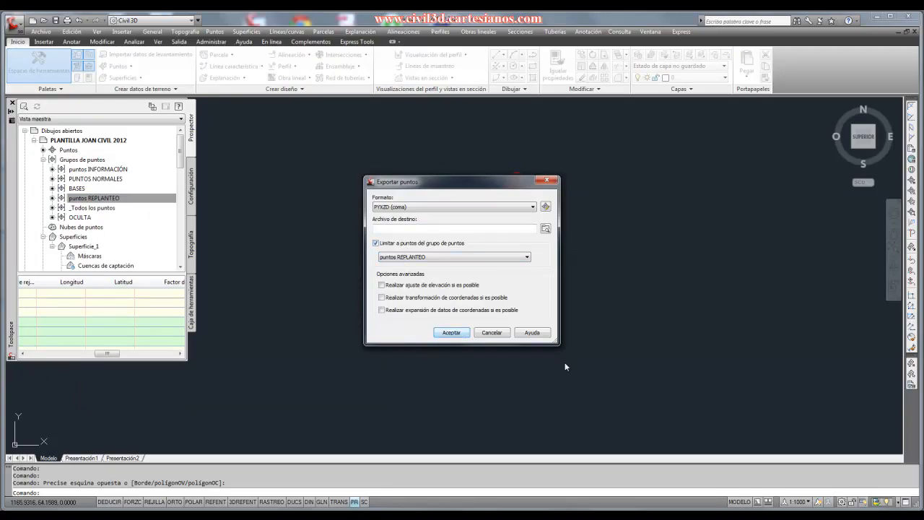
{"action": "left_click", "coordinate": [489, 333]}
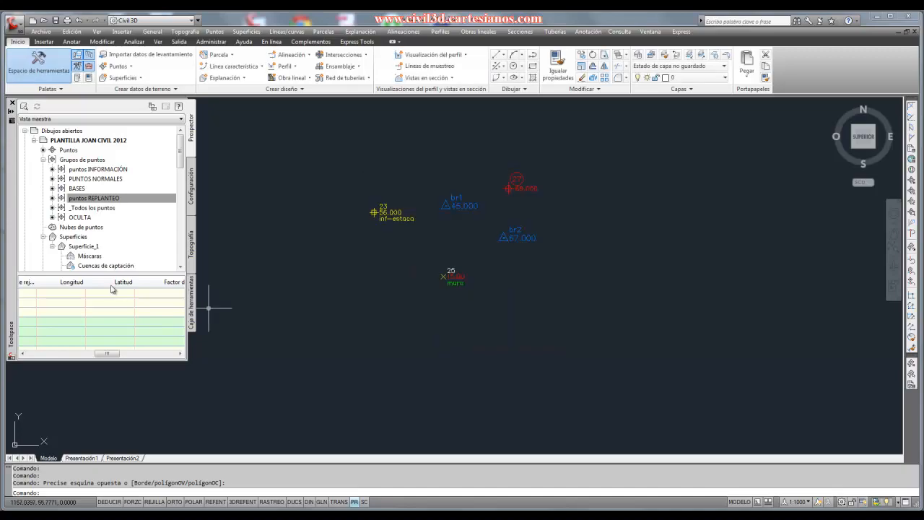
Step: Look over the commands available for the BASES group and close the Toolspace
{"action": "left_click", "coordinate": [83, 189]}
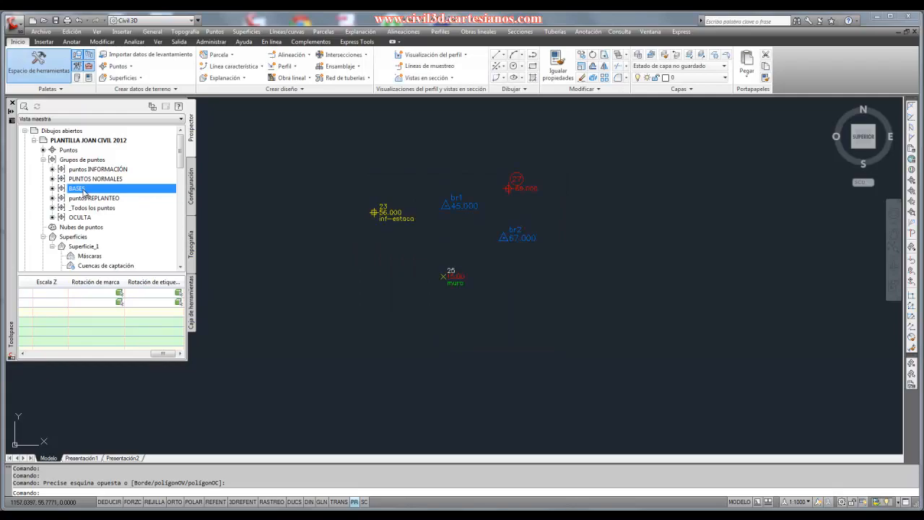
{"action": "right_click", "coordinate": [84, 191]}
{"action": "left_click", "coordinate": [260, 167]}
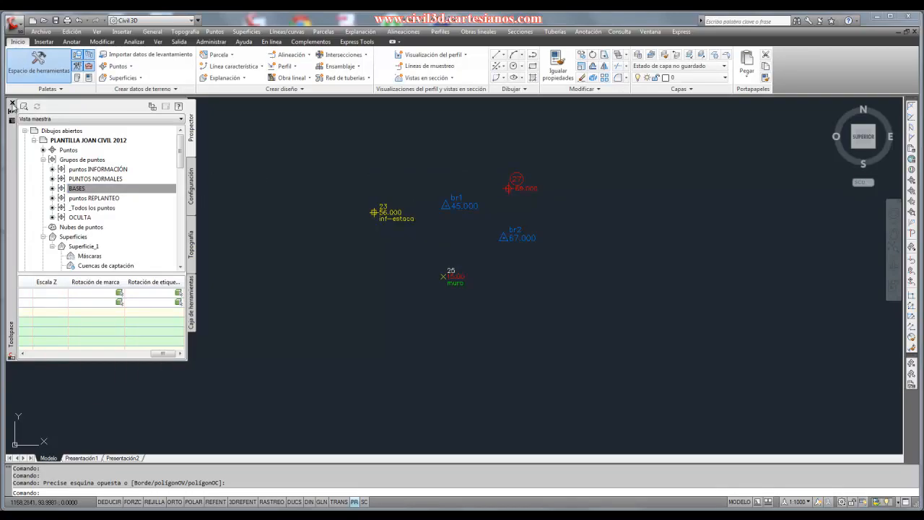
{"action": "left_click", "coordinate": [11, 103]}
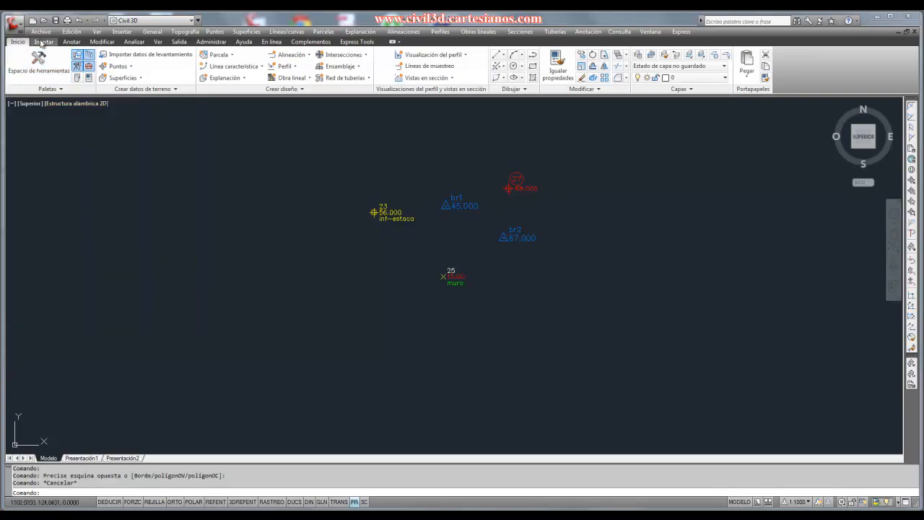
{"action": "key", "text": "Escape"}
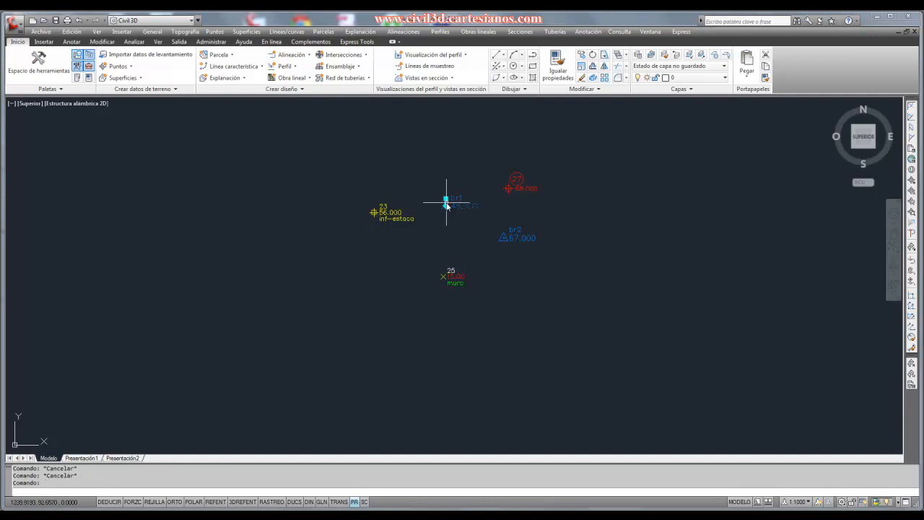
Step: Inspect the quick properties of point br1, dismiss them and clear the selection
{"action": "left_click", "coordinate": [446, 202]}
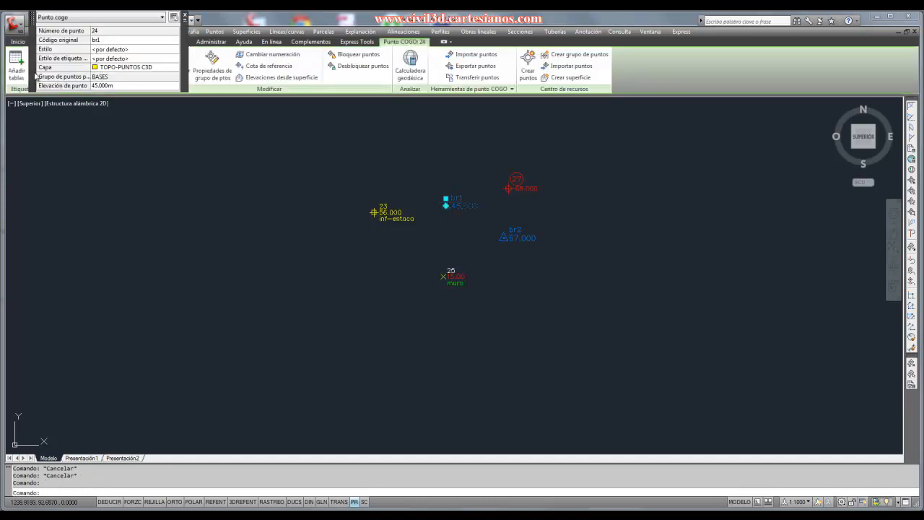
{"action": "left_click", "coordinate": [185, 17]}
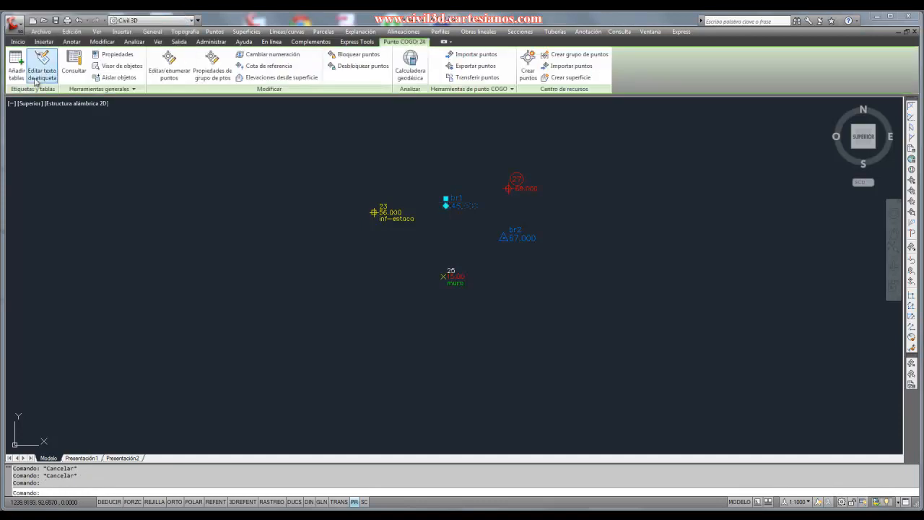
{"action": "key", "text": "Escape"}
{"action": "key", "text": "Escape"}
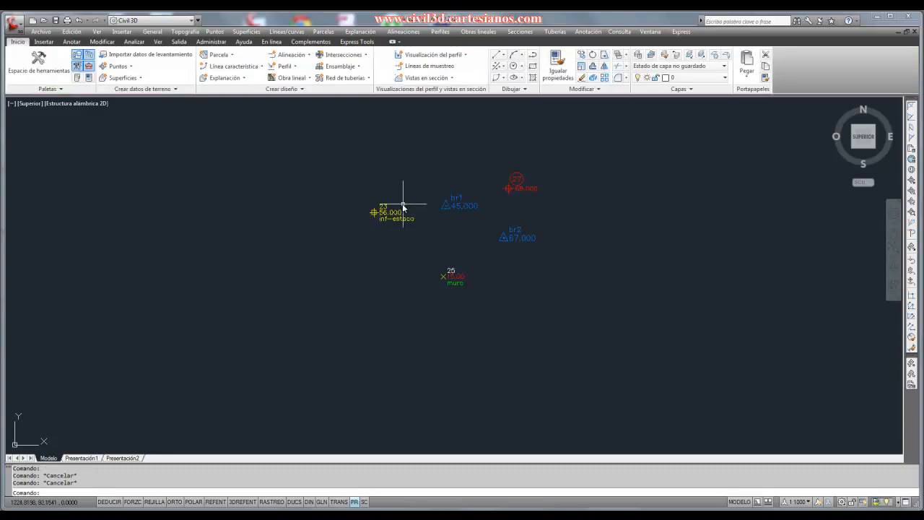
Step: Start a point table and choose the BASES point group as its source
{"action": "left_click", "coordinate": [72, 41]}
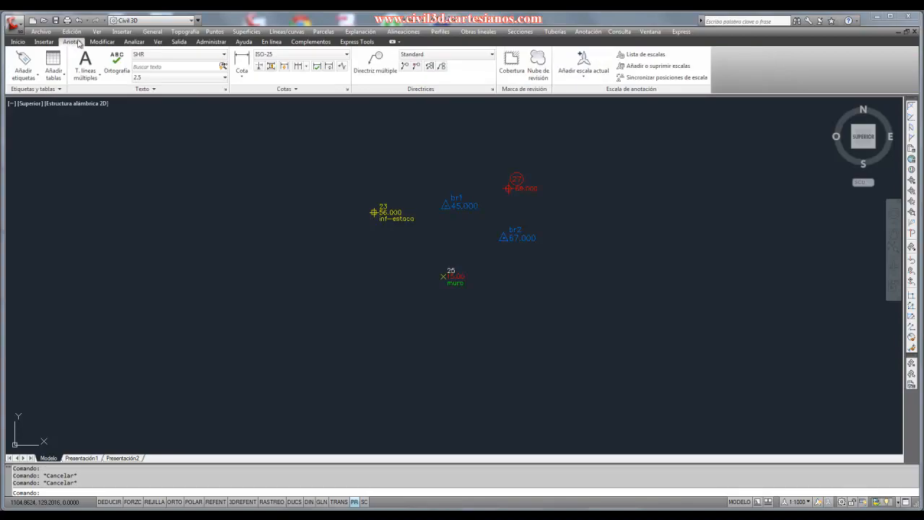
{"action": "left_click", "coordinate": [55, 72]}
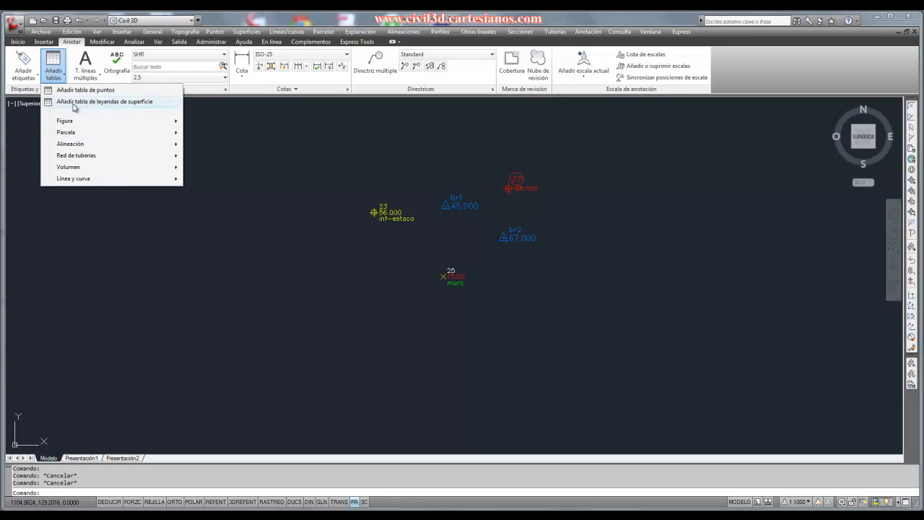
{"action": "left_click", "coordinate": [74, 91]}
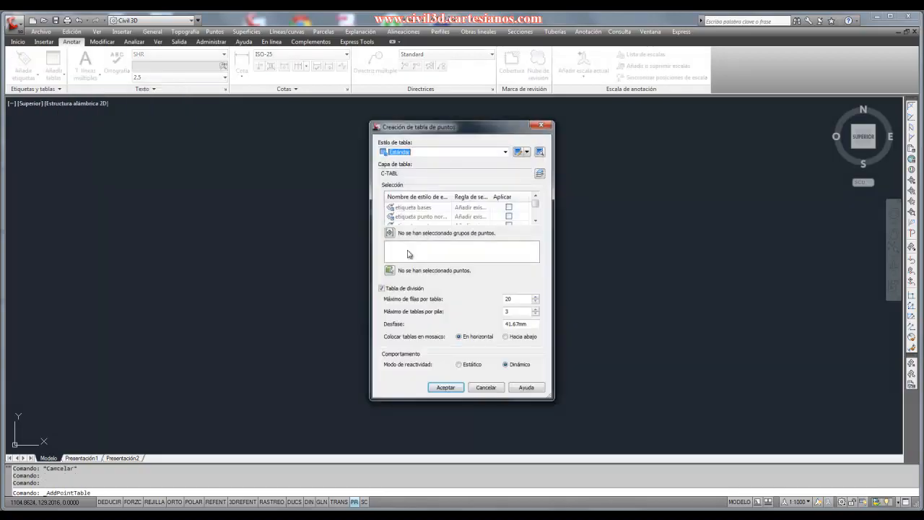
{"action": "left_click", "coordinate": [390, 232]}
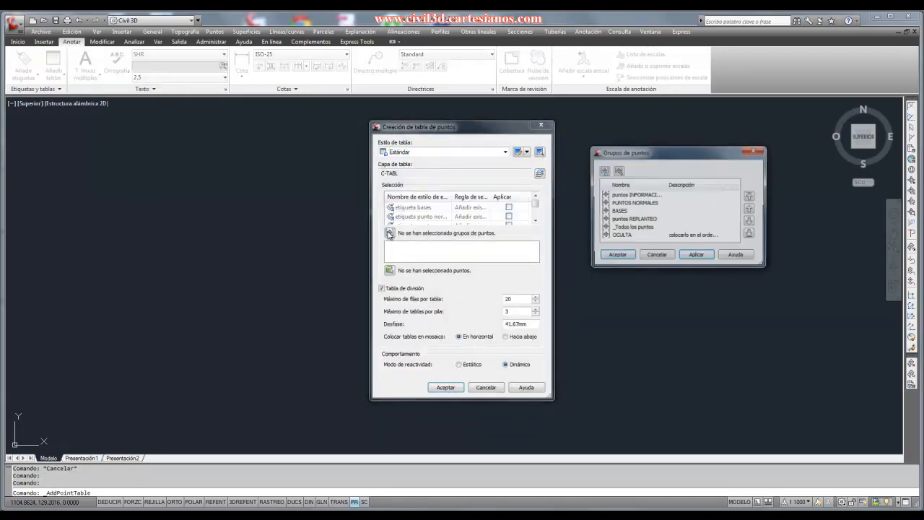
{"action": "left_click", "coordinate": [648, 237]}
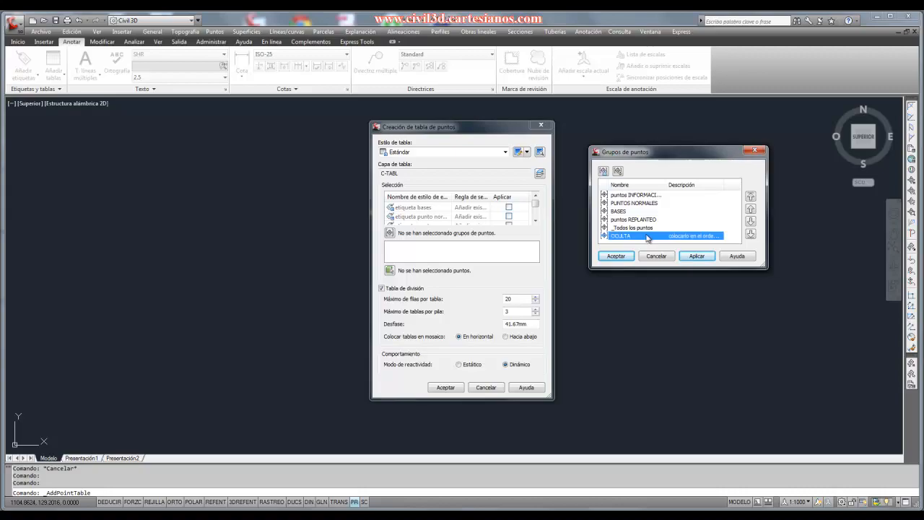
{"action": "left_click", "coordinate": [635, 211]}
{"action": "left_click", "coordinate": [616, 255]}
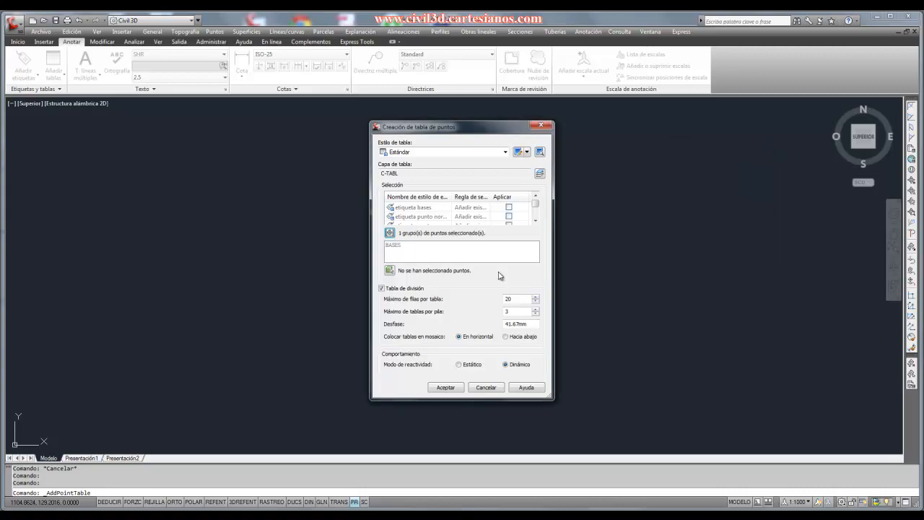
Step: Apply the Tabla de Bases (monocromo) style to the point table and place it to the right of the drawn points
{"action": "left_click", "coordinate": [412, 152]}
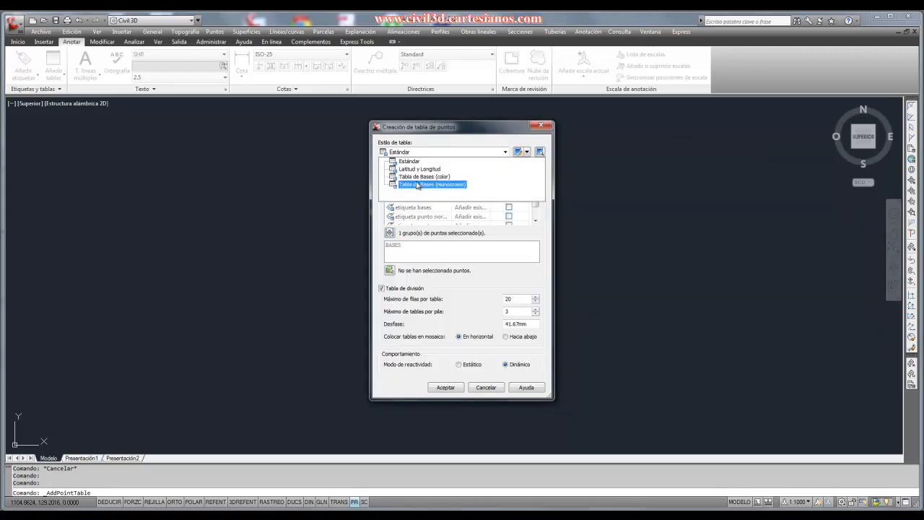
{"action": "left_click", "coordinate": [416, 185]}
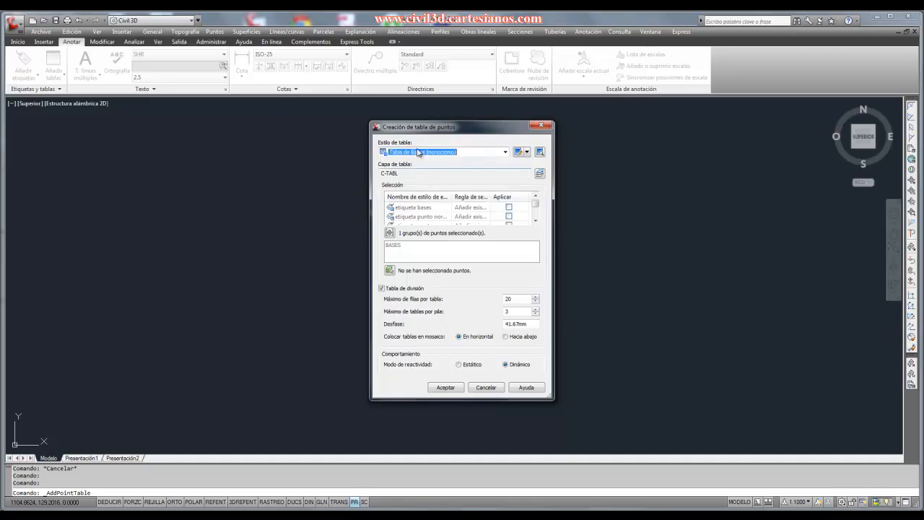
{"action": "left_click", "coordinate": [446, 387]}
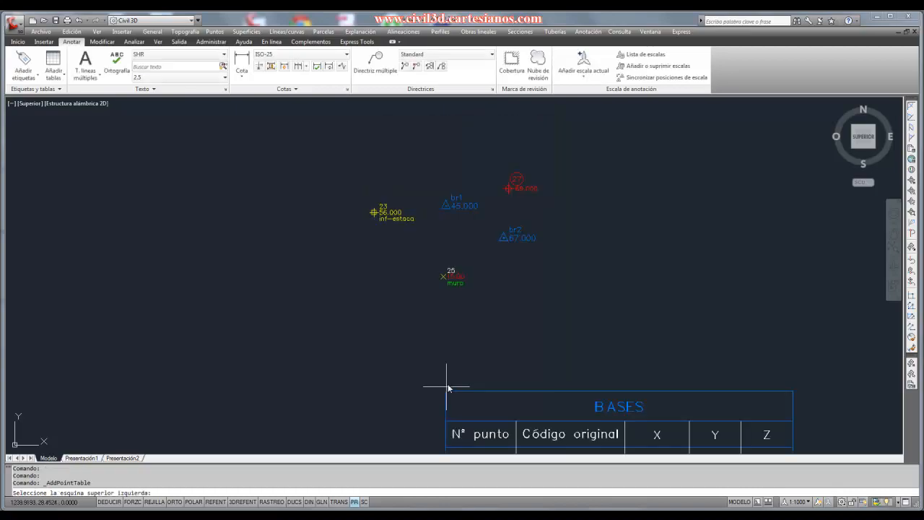
{"action": "scroll", "coordinate": [355, 271], "scroll_direction": "down", "scroll_amount": 2}
{"action": "scroll", "coordinate": [454, 206], "scroll_direction": "up", "scroll_amount": 1}
{"action": "left_click", "coordinate": [453, 208]}
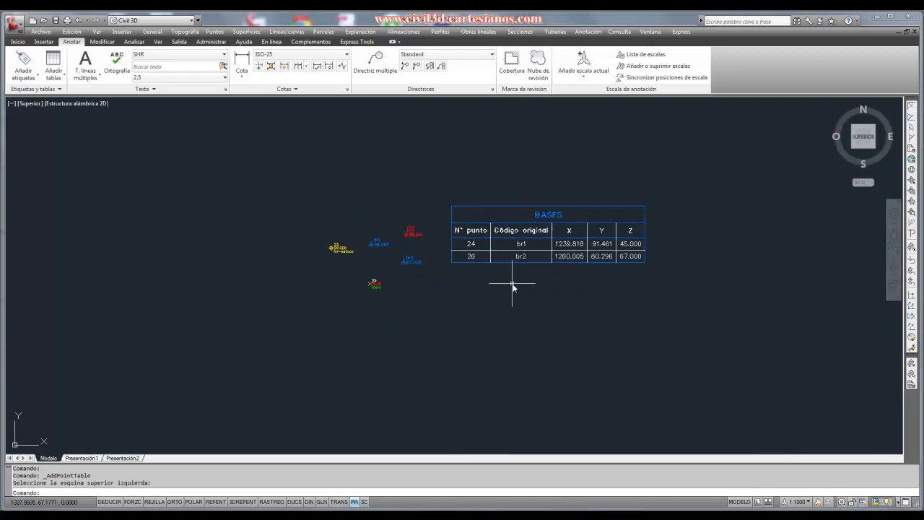
Step: Examine the rows and coordinates of the BASES table against base points br1 and br2 in the drawing
{"action": "scroll", "coordinate": [513, 284], "scroll_direction": "up", "scroll_amount": 3}
{"action": "scroll", "coordinate": [523, 289], "scroll_direction": "down", "scroll_amount": 2}
{"action": "scroll", "coordinate": [557, 310], "scroll_direction": "up", "scroll_amount": 1}
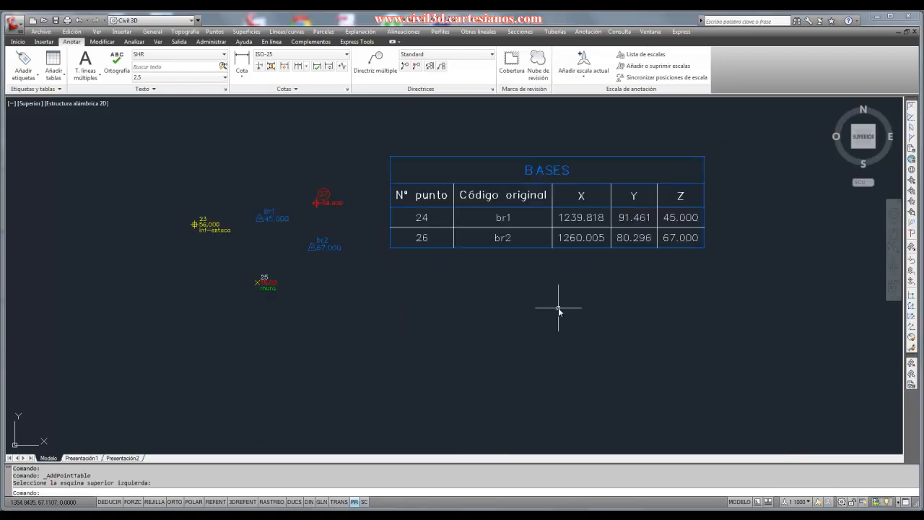
{"action": "scroll", "coordinate": [437, 246], "scroll_direction": "down", "scroll_amount": 4}
{"action": "scroll", "coordinate": [434, 244], "scroll_direction": "up", "scroll_amount": 2}
{"action": "scroll", "coordinate": [455, 258], "scroll_direction": "up", "scroll_amount": 1}
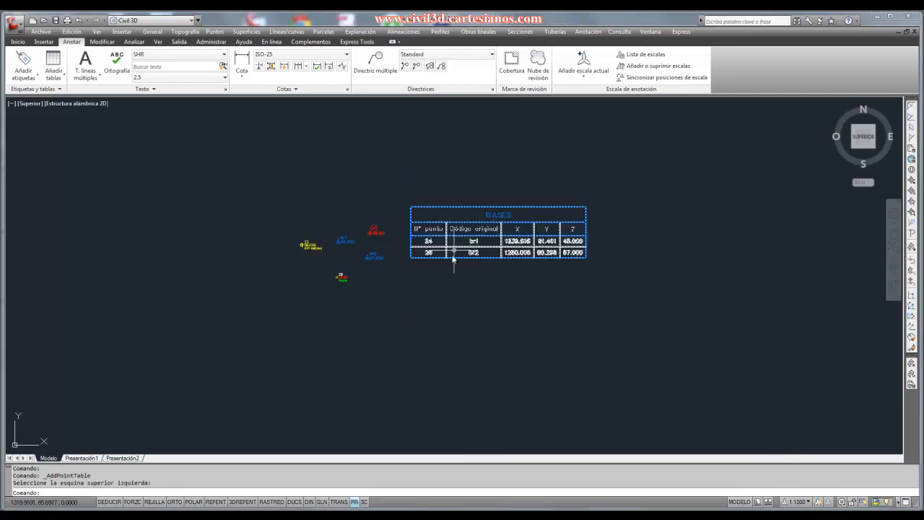
{"action": "scroll", "coordinate": [408, 294], "scroll_direction": "up", "scroll_amount": 3}
{"action": "scroll", "coordinate": [400, 293], "scroll_direction": "down", "scroll_amount": 2}
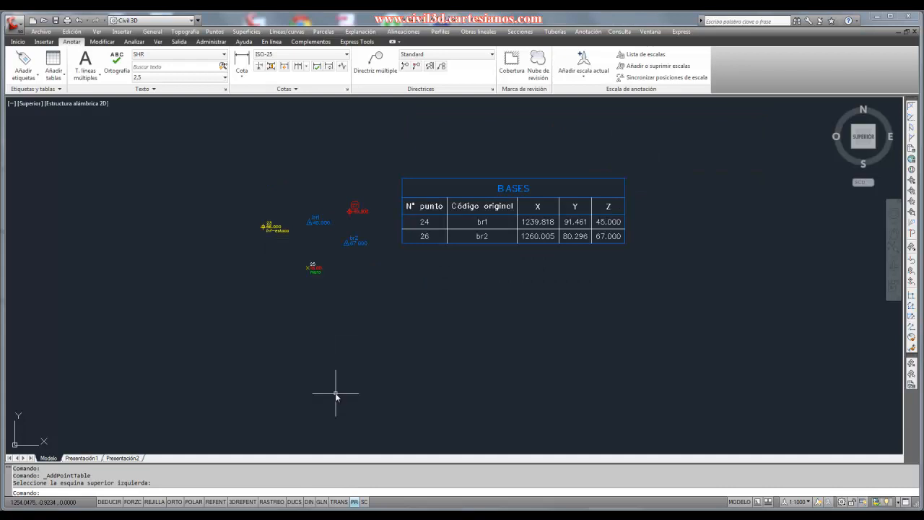
{"action": "scroll", "coordinate": [336, 394], "scroll_direction": "down", "scroll_amount": 2}
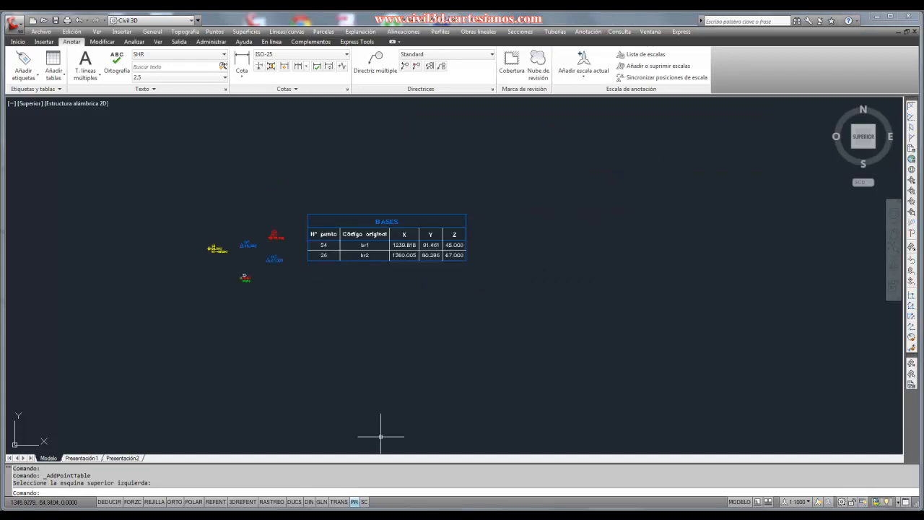
{"action": "scroll", "coordinate": [244, 282], "scroll_direction": "up", "scroll_amount": 2}
{"action": "scroll", "coordinate": [267, 287], "scroll_direction": "down", "scroll_amount": 2}
{"action": "scroll", "coordinate": [267, 287], "scroll_direction": "up", "scroll_amount": 3}
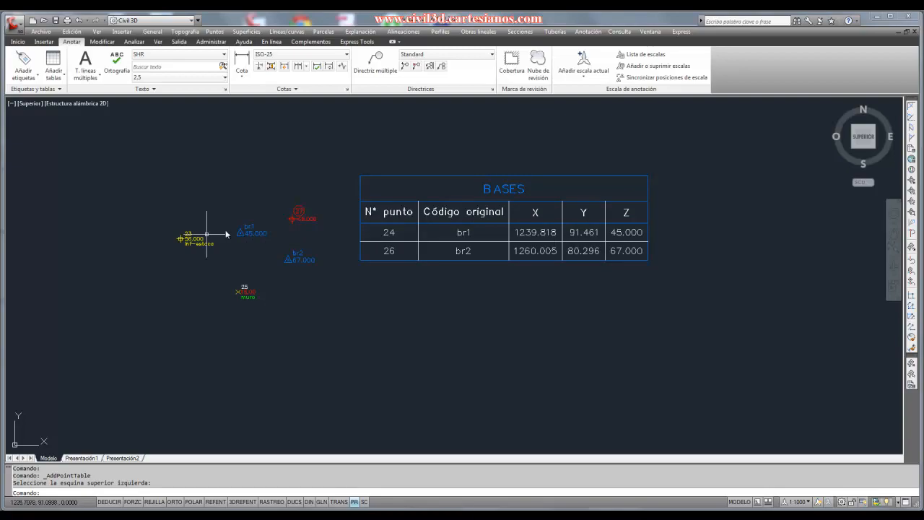
Step: Bring the Toolspace palette back on screen beside the points and the BASES table
{"action": "scroll", "coordinate": [354, 293], "scroll_direction": "down", "scroll_amount": 2}
{"action": "scroll", "coordinate": [343, 287], "scroll_direction": "up", "scroll_amount": 1}
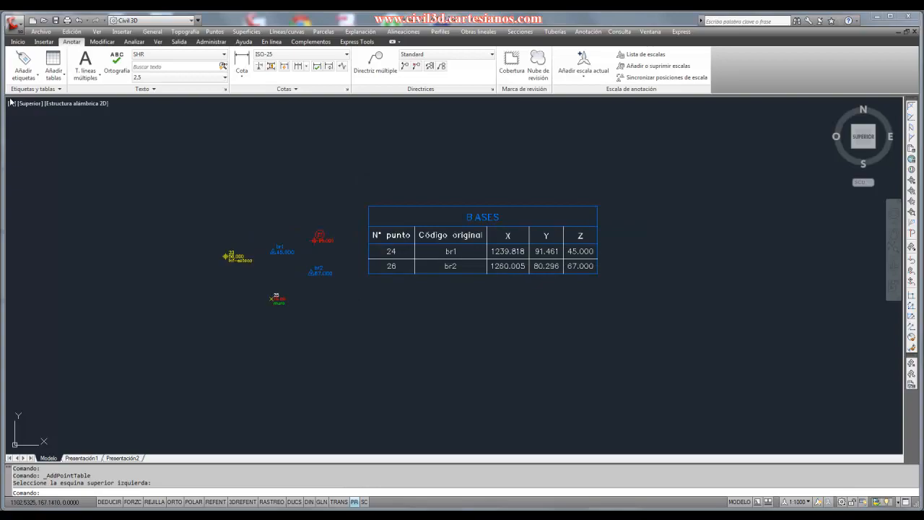
{"action": "left_click", "coordinate": [18, 41]}
{"action": "left_click", "coordinate": [29, 72]}
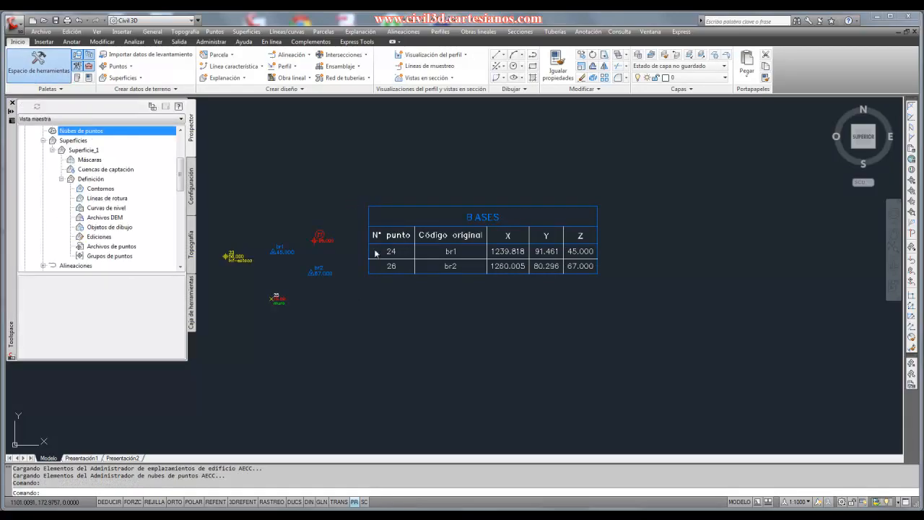
Step: Open the point creation tools and expand their Estilos por defecto and Creación de puntos parameters
{"action": "left_click", "coordinate": [214, 31]}
{"action": "left_click", "coordinate": [225, 45]}
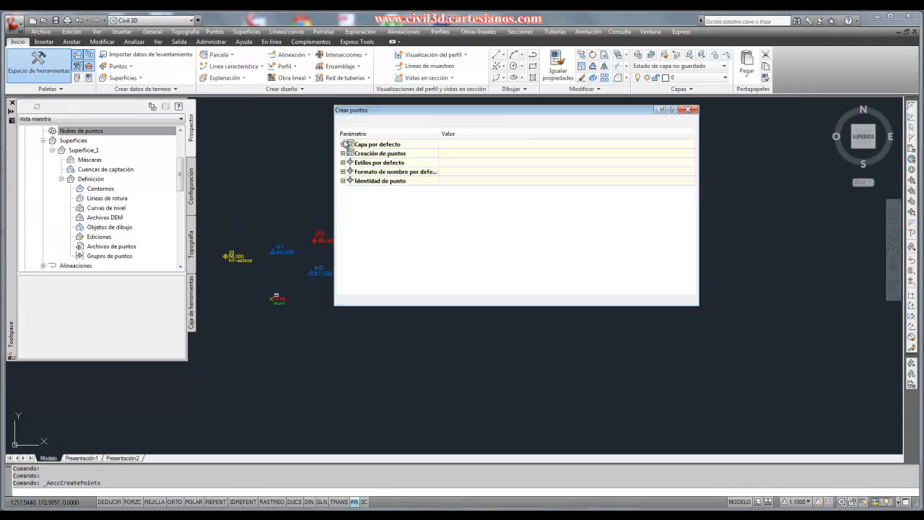
{"action": "left_click", "coordinate": [354, 120]}
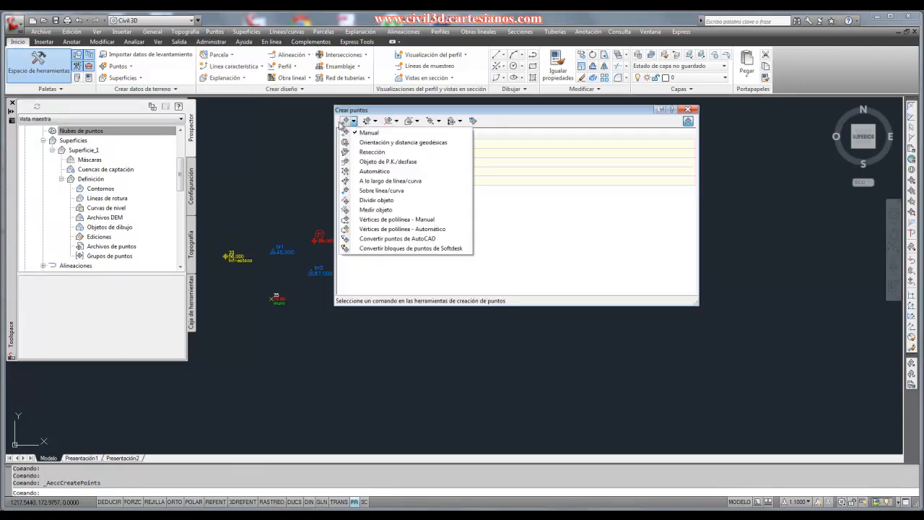
{"action": "left_click", "coordinate": [527, 239]}
{"action": "left_click", "coordinate": [688, 121]}
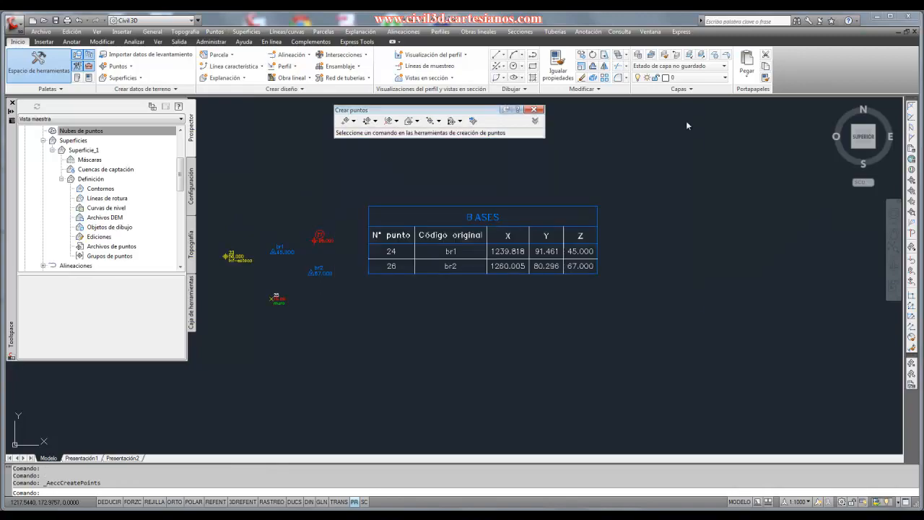
{"action": "left_click", "coordinate": [536, 121]}
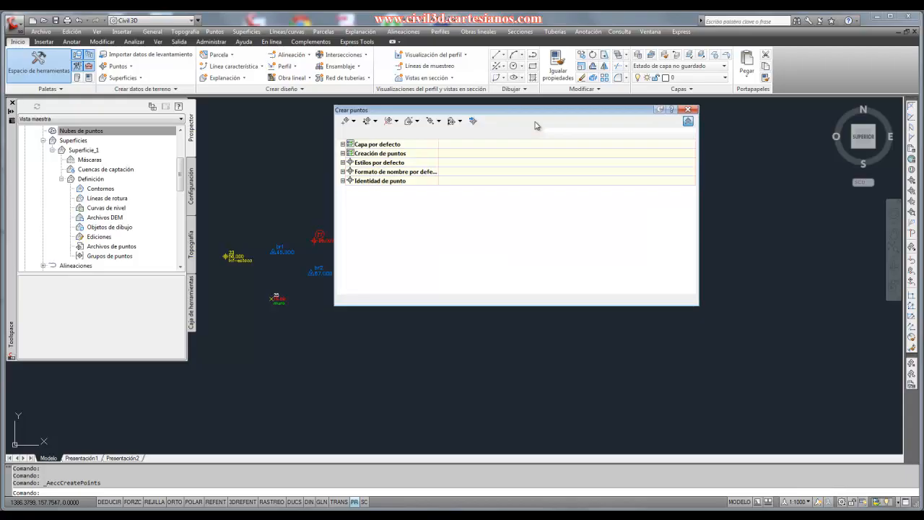
{"action": "left_click", "coordinate": [343, 162]}
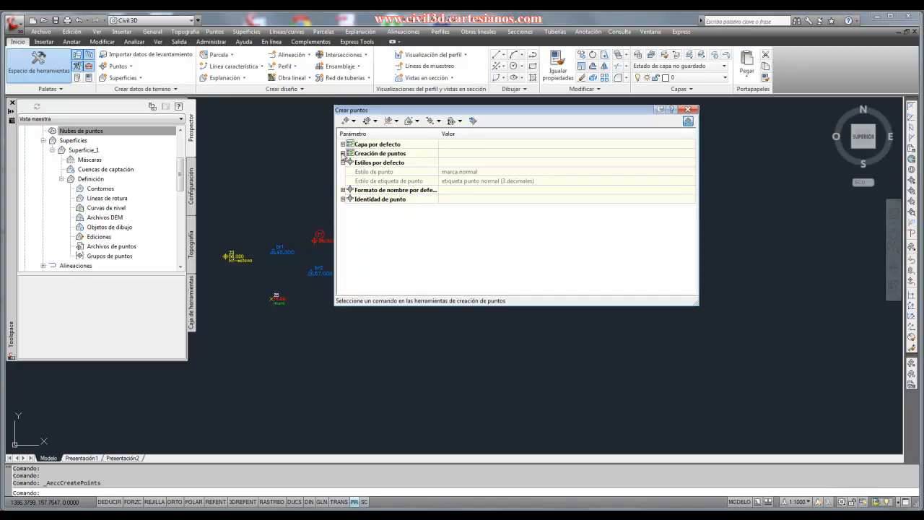
{"action": "left_click", "coordinate": [344, 153]}
{"action": "scroll", "coordinate": [397, 214], "scroll_direction": "down", "scroll_amount": 1}
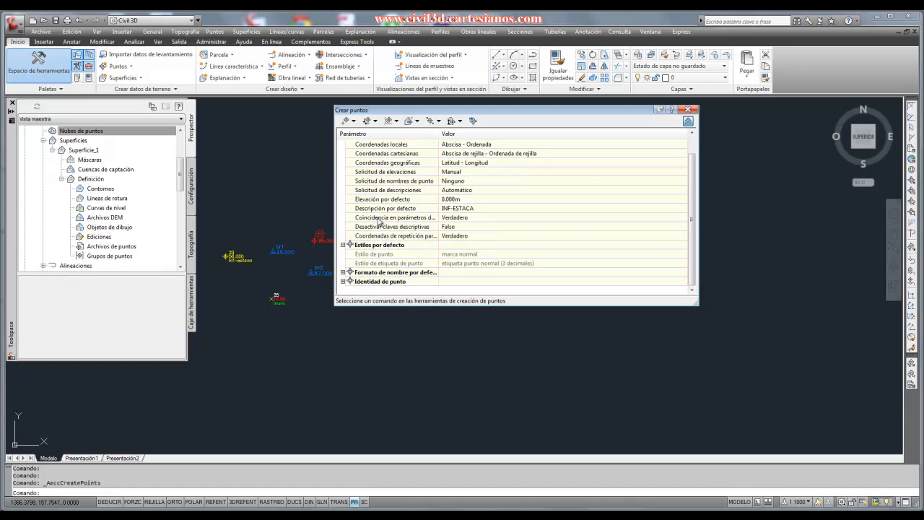
Step: Switch the Desactivar claves descriptivas parameter to Verdadero and back to Falso
{"action": "left_click", "coordinate": [466, 227]}
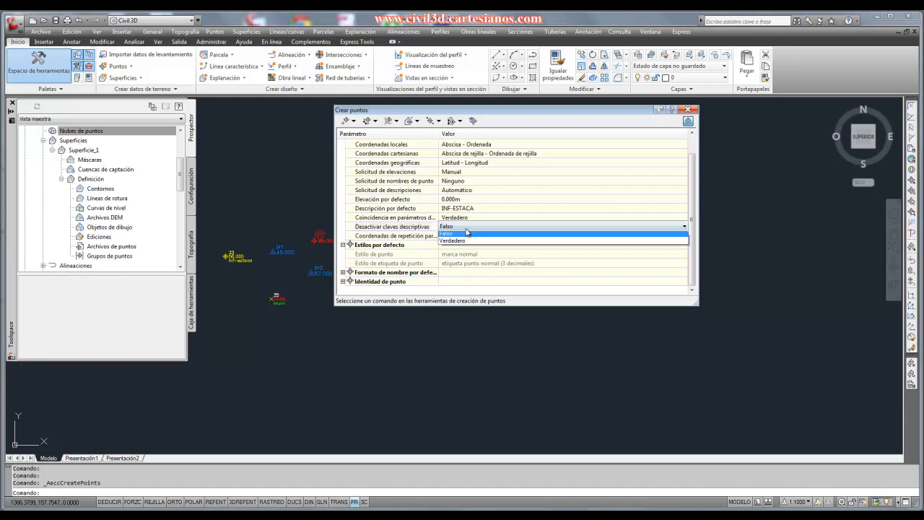
{"action": "left_click", "coordinate": [461, 244]}
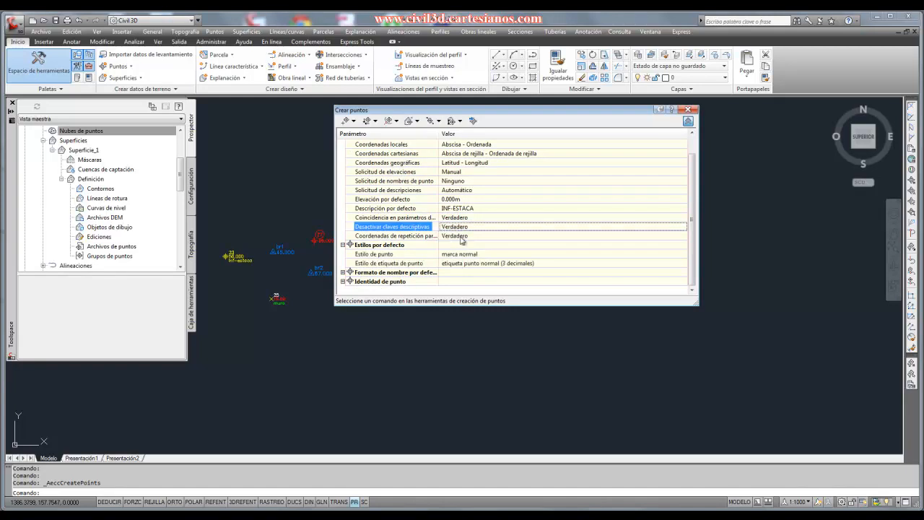
{"action": "left_click", "coordinate": [466, 229]}
{"action": "left_click", "coordinate": [465, 228]}
{"action": "left_click", "coordinate": [463, 237]}
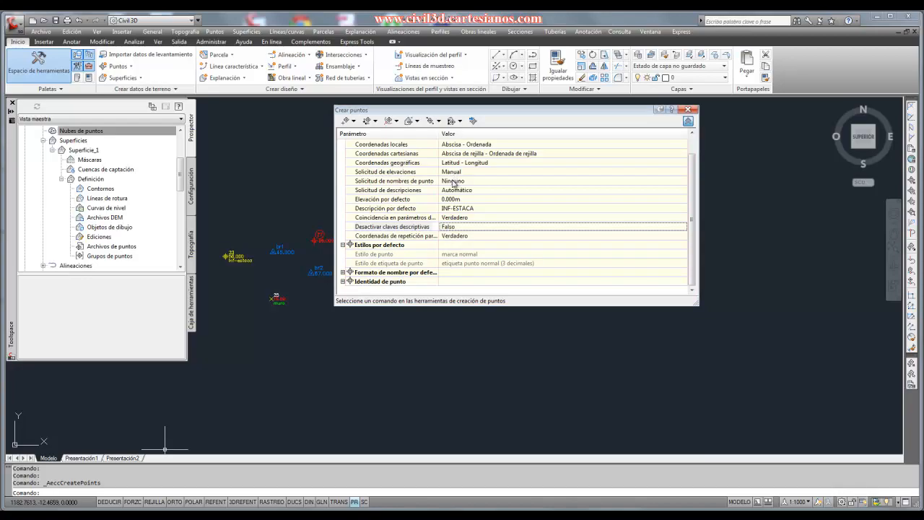
Step: Choose Automático for the Solicitud de descripciones parameter of point creation
{"action": "left_click", "coordinate": [457, 191]}
{"action": "left_click", "coordinate": [468, 192]}
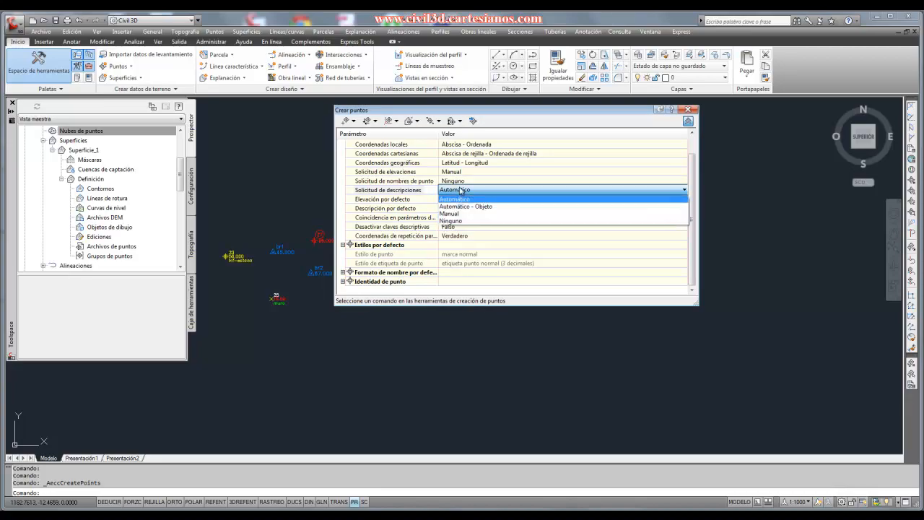
{"action": "left_click", "coordinate": [461, 198]}
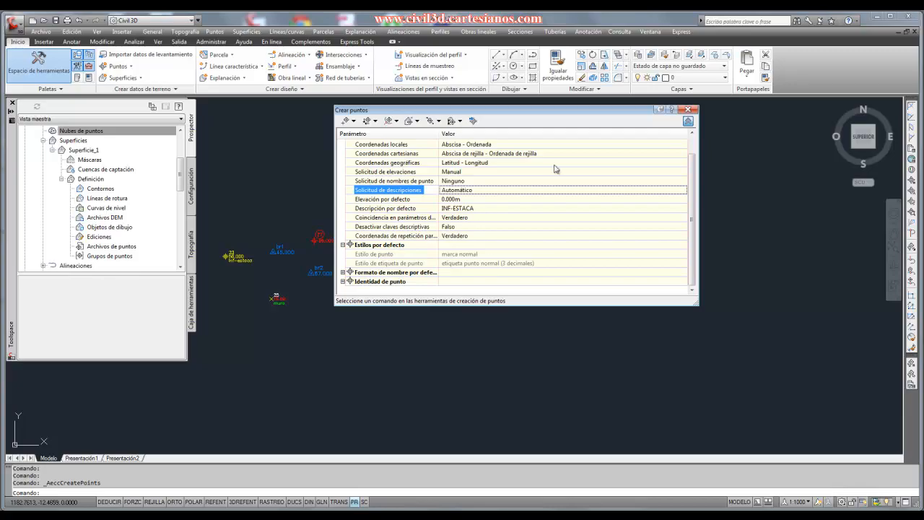
Step: Create two points manually in the empty area below the existing points, with elevations 21 and 45
{"action": "left_click", "coordinate": [354, 122]}
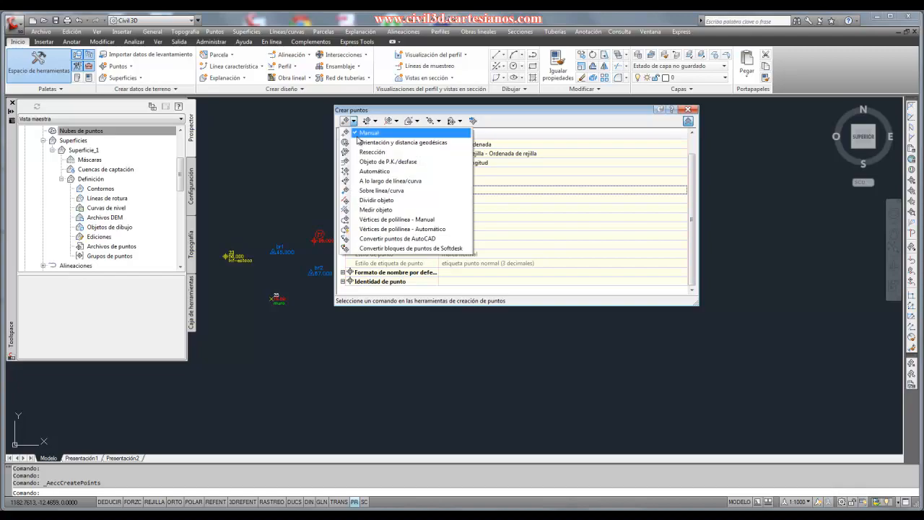
{"action": "left_click", "coordinate": [386, 125]}
{"action": "left_click", "coordinate": [347, 378]}
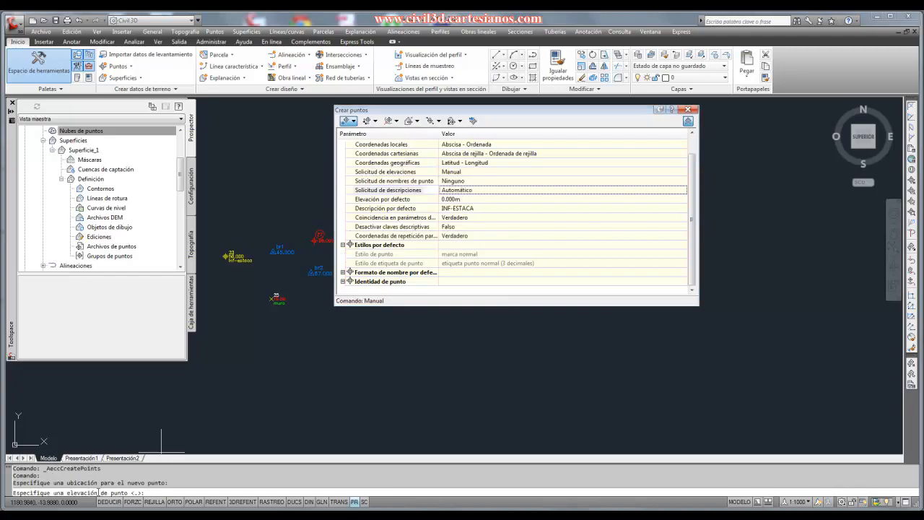
{"action": "type", "text": "21"}
{"action": "key", "text": "Return"}
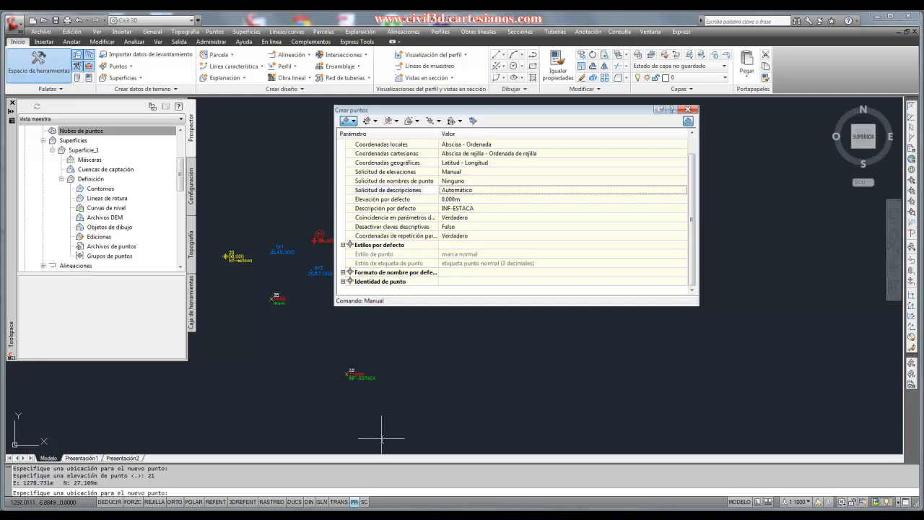
{"action": "left_click", "coordinate": [485, 393]}
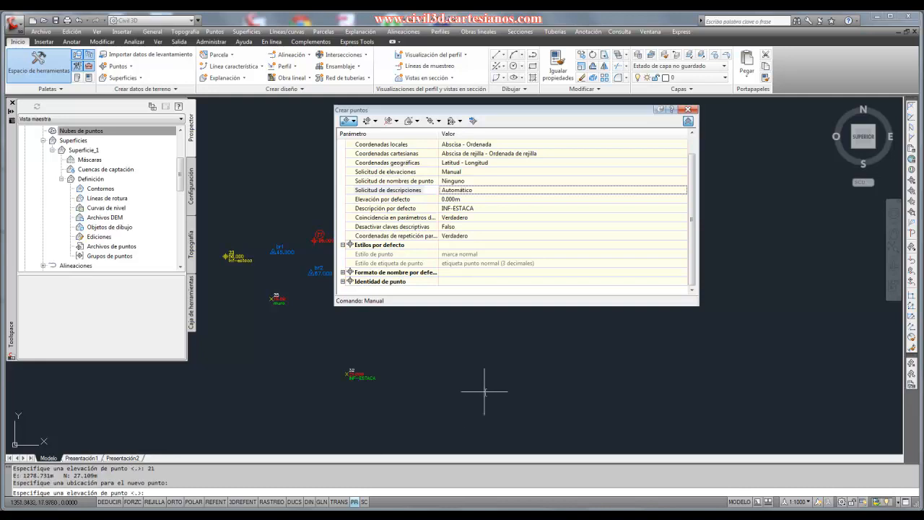
{"action": "type", "text": "45"}
{"action": "key", "text": "Return"}
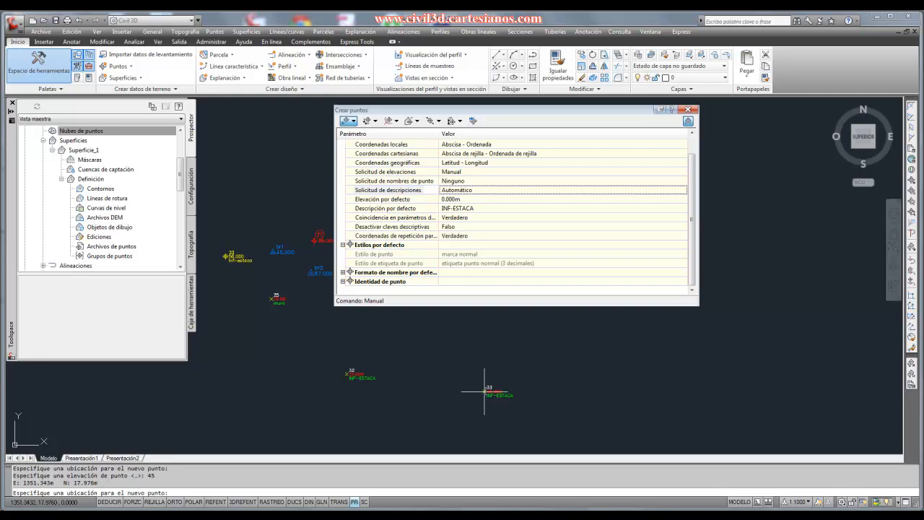
Step: Place two more manual points farther to the right, with elevations 56 and 23
{"action": "left_click", "coordinate": [601, 359]}
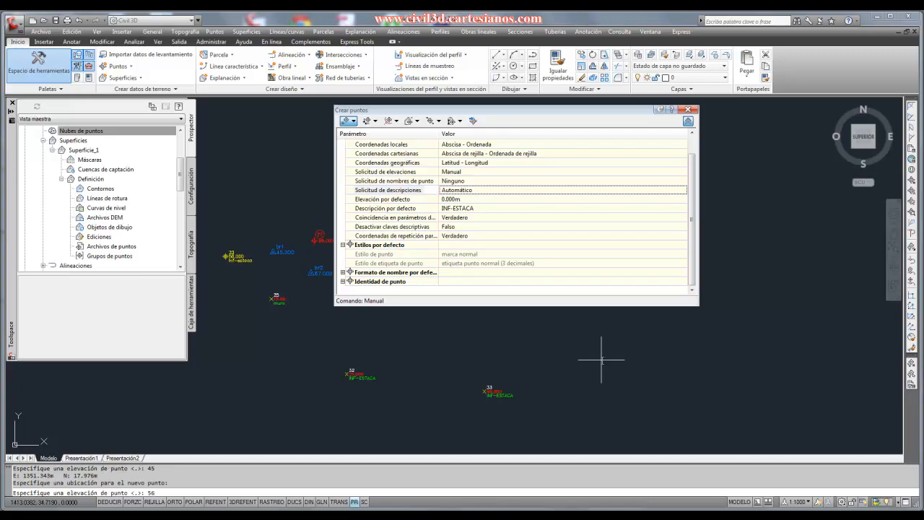
{"action": "type", "text": "56"}
{"action": "key", "text": "Return"}
{"action": "left_click", "coordinate": [733, 359]}
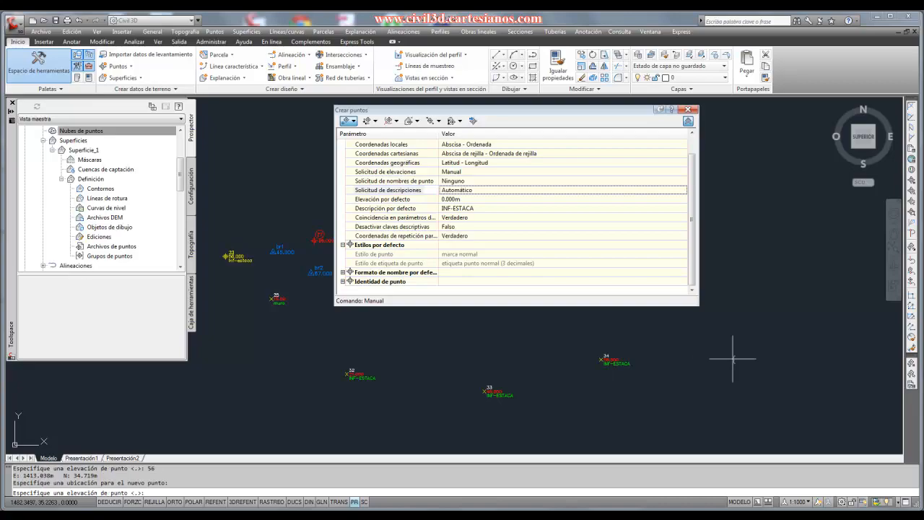
{"action": "type", "text": "23"}
{"action": "key", "text": "Return"}
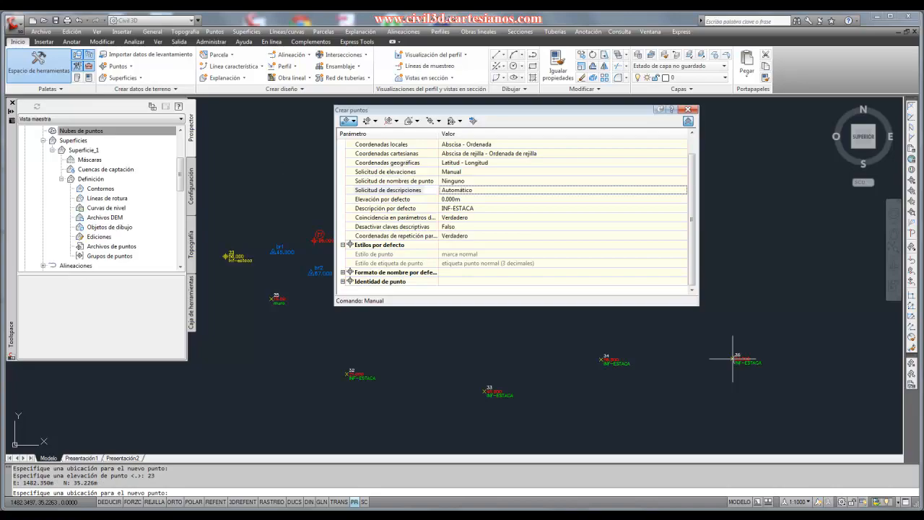
{"action": "left_click", "coordinate": [478, 218]}
{"action": "left_click", "coordinate": [469, 228]}
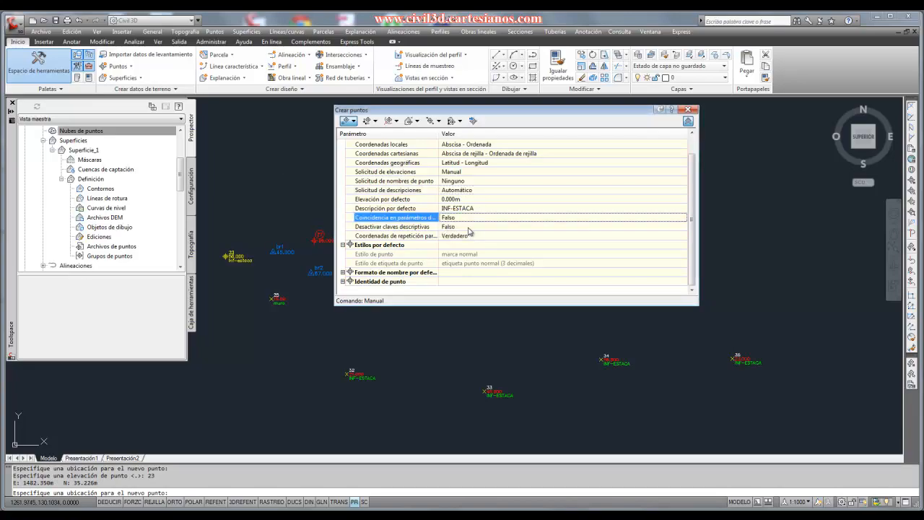
{"action": "left_click", "coordinate": [471, 220]}
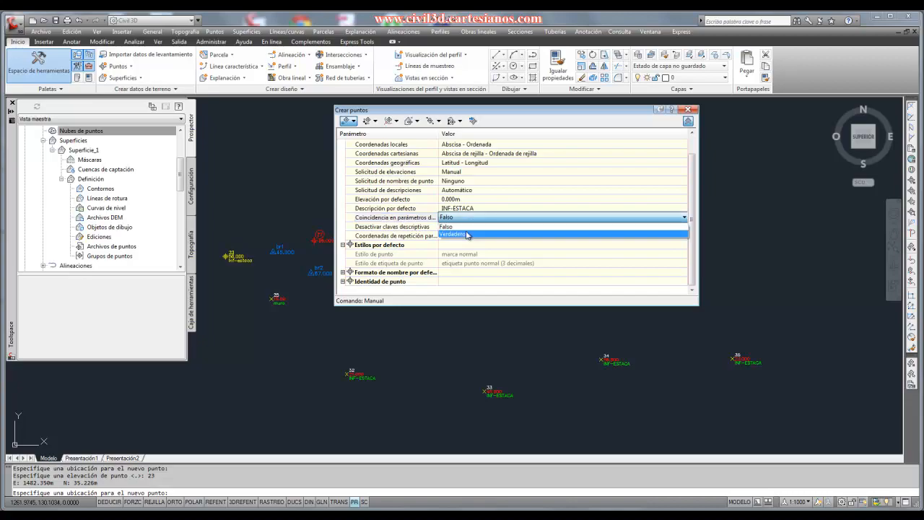
{"action": "left_click", "coordinate": [466, 233]}
Step: Set the Solicitud de descripciones parameter to Manual and close the point creation tools
{"action": "left_click", "coordinate": [467, 191]}
{"action": "left_click", "coordinate": [466, 190]}
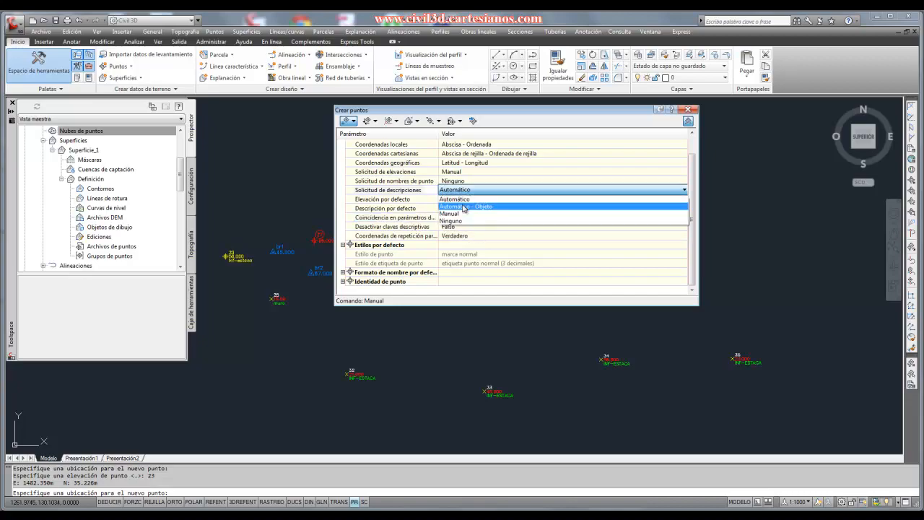
{"action": "left_click", "coordinate": [462, 214]}
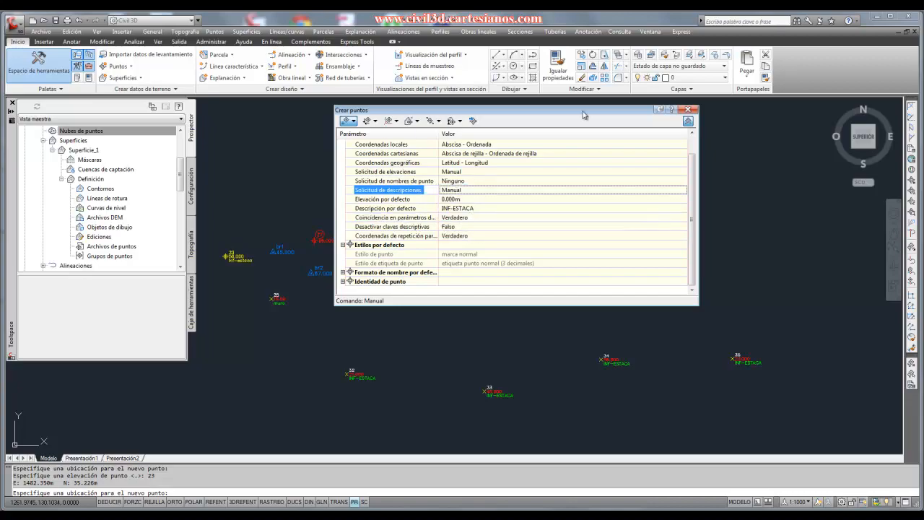
{"action": "left_click", "coordinate": [691, 110]}
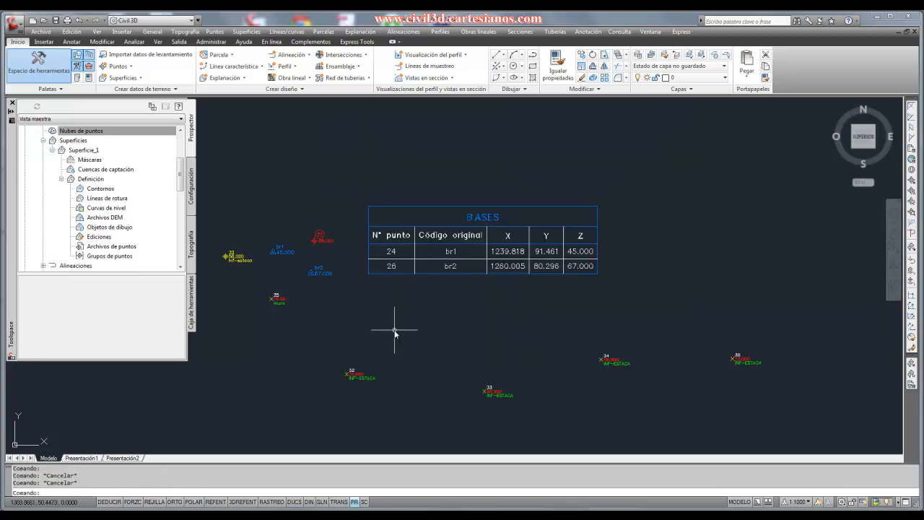
{"action": "left_click", "coordinate": [455, 316]}
Step: Update the outdated point groups from the Grupos de puntos collection and check the new INF-ESTACA points in the drawing
{"action": "scroll", "coordinate": [438, 262], "scroll_direction": "down", "scroll_amount": 3}
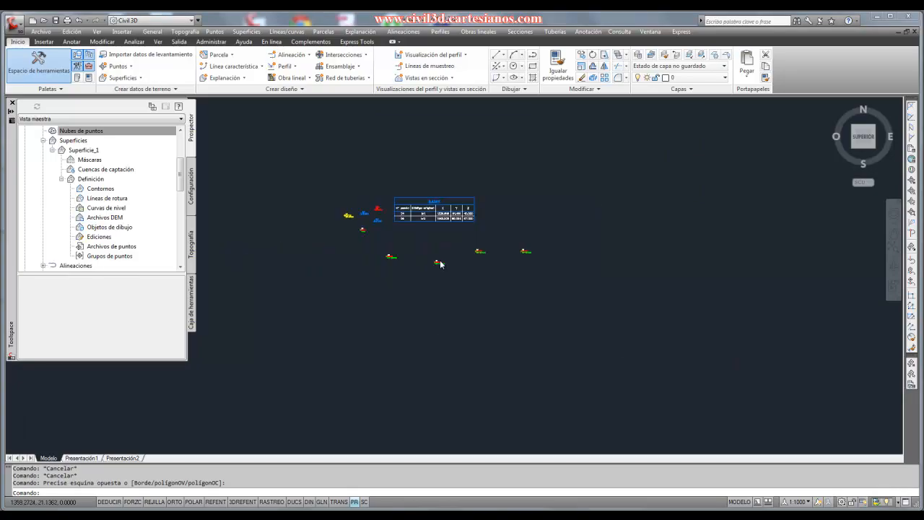
{"action": "scroll", "coordinate": [355, 219], "scroll_direction": "up", "scroll_amount": 2}
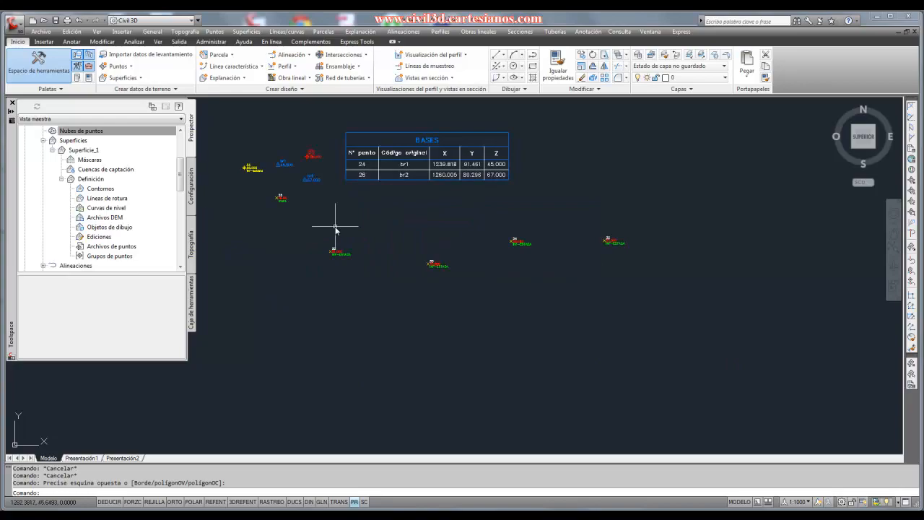
{"action": "scroll", "coordinate": [335, 227], "scroll_direction": "up", "scroll_amount": 3}
{"action": "scroll", "coordinate": [450, 268], "scroll_direction": "down", "scroll_amount": 3}
{"action": "left_click_drag", "start_coordinate": [181, 177], "coordinate": [179, 153]}
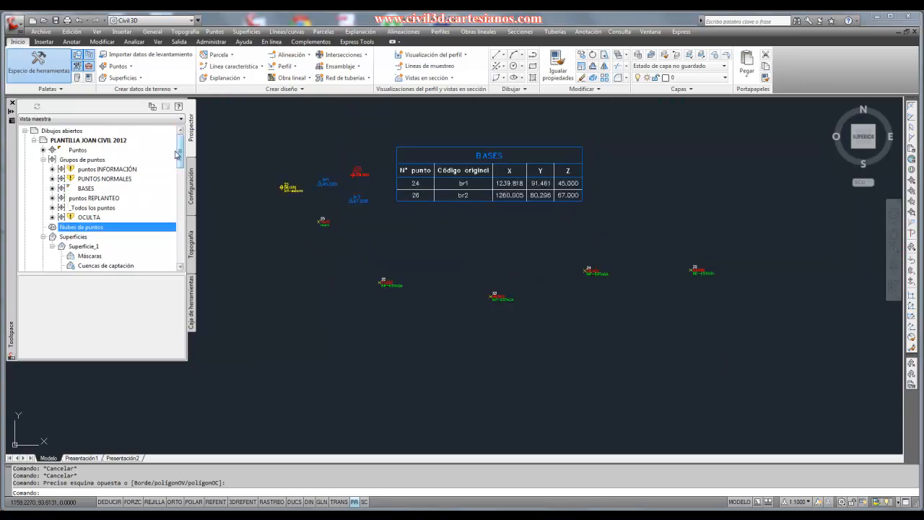
{"action": "right_click", "coordinate": [86, 159]}
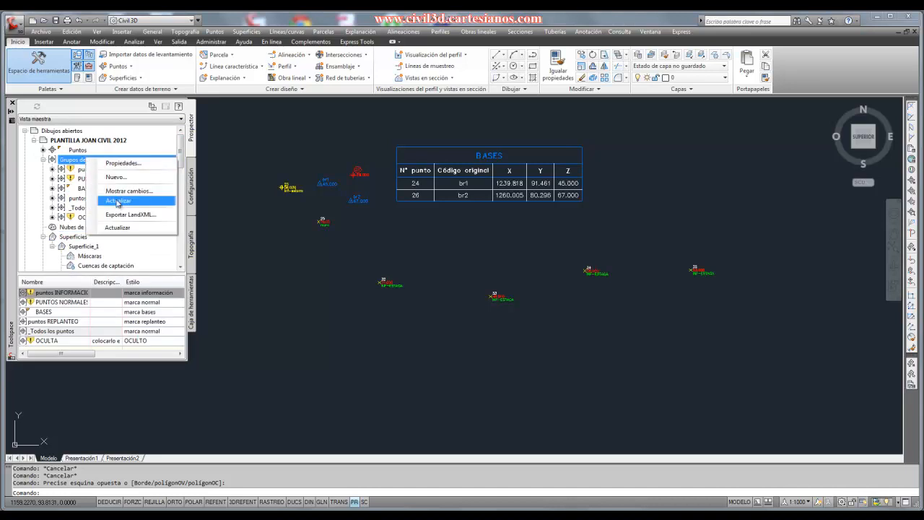
{"action": "left_click", "coordinate": [118, 201]}
{"action": "scroll", "coordinate": [431, 288], "scroll_direction": "up", "scroll_amount": 1}
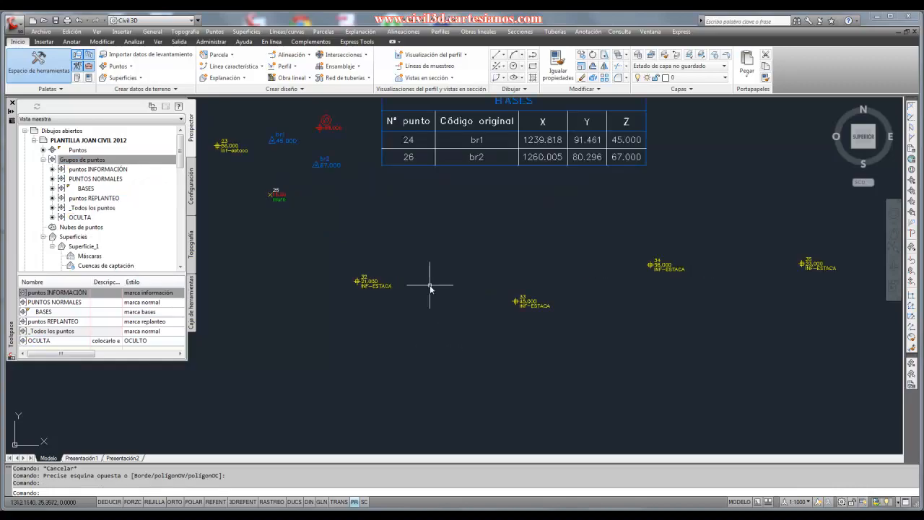
{"action": "scroll", "coordinate": [365, 282], "scroll_direction": "down", "scroll_amount": 2}
{"action": "scroll", "coordinate": [405, 293], "scroll_direction": "up", "scroll_amount": 1}
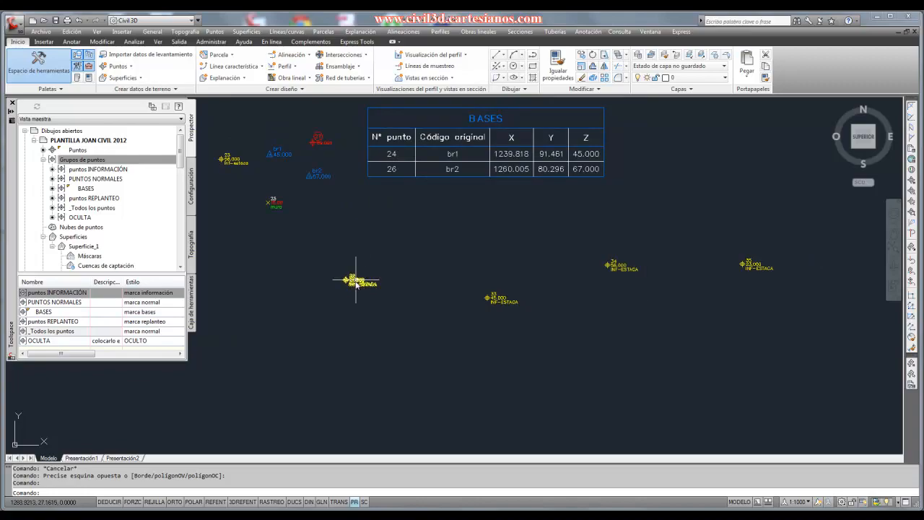
Step: Lower the puntos INFORMACIÓN group in the point group priority order, placing it between _Todos los puntos and OCULTA, and accept the change
{"action": "left_click", "coordinate": [74, 169]}
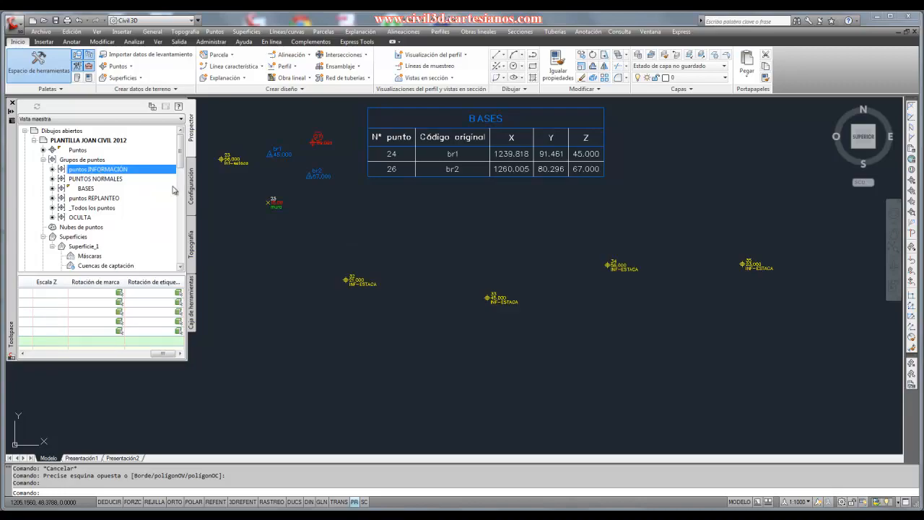
{"action": "left_click", "coordinate": [81, 160]}
{"action": "right_click", "coordinate": [82, 162]}
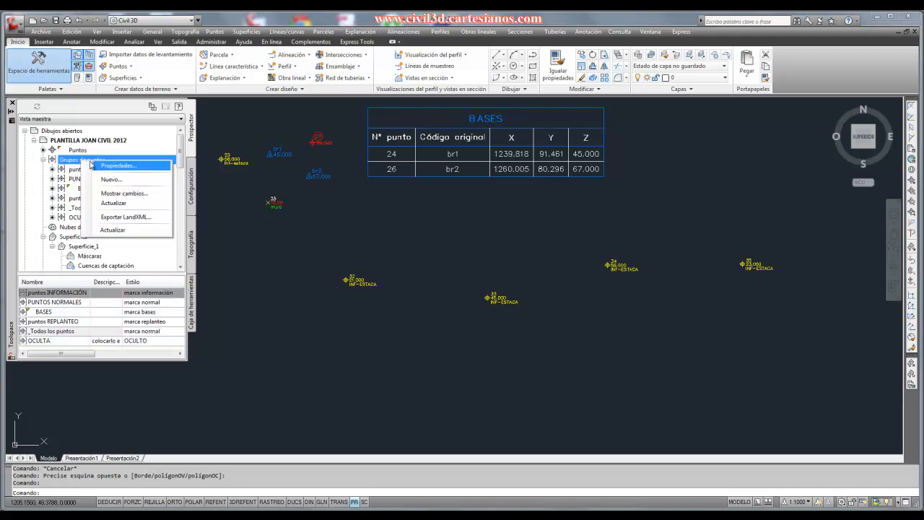
{"action": "left_click", "coordinate": [108, 167]}
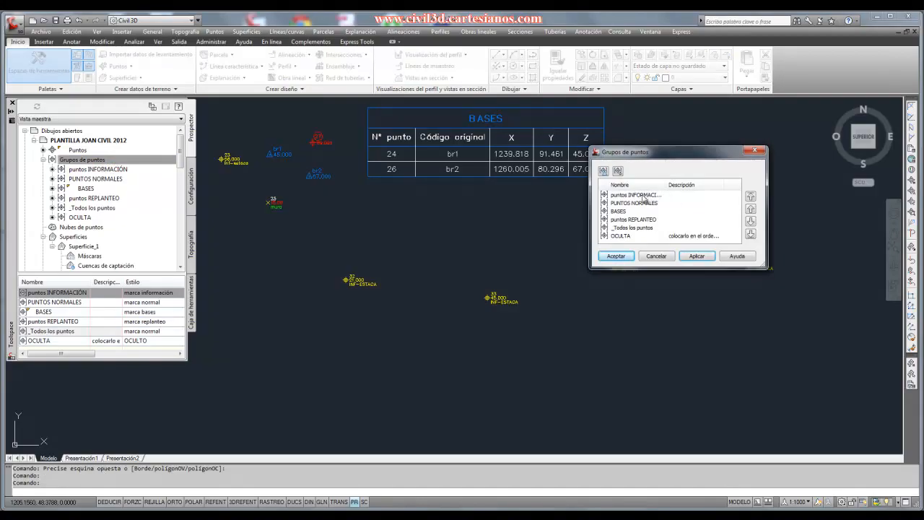
{"action": "left_click", "coordinate": [645, 195]}
{"action": "left_click", "coordinate": [751, 221]}
{"action": "left_click", "coordinate": [750, 221]}
{"action": "left_click", "coordinate": [751, 221]}
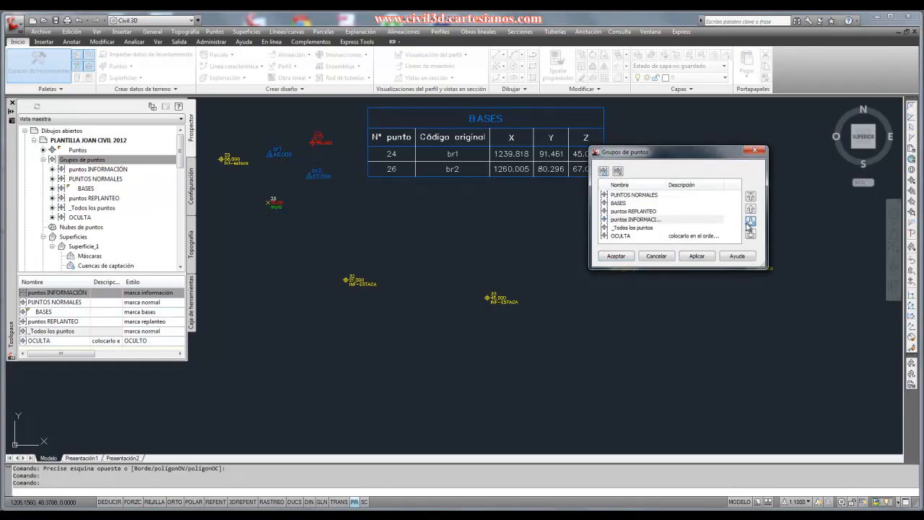
{"action": "left_click", "coordinate": [750, 221]}
{"action": "left_click", "coordinate": [750, 221]}
{"action": "left_click", "coordinate": [751, 211]}
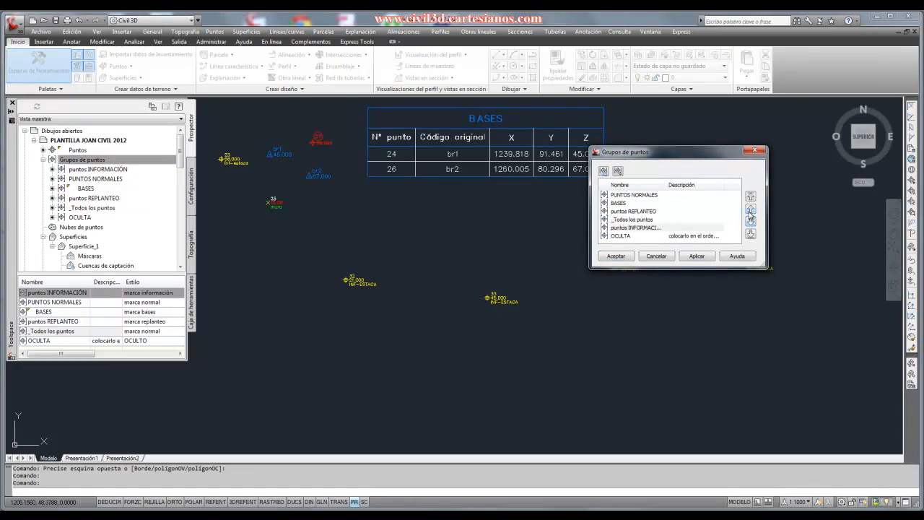
{"action": "left_click", "coordinate": [616, 256]}
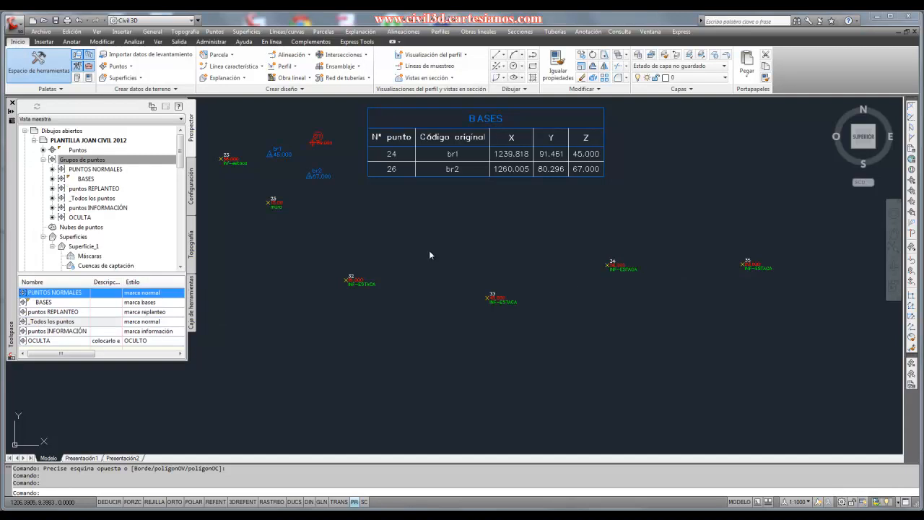
{"action": "scroll", "coordinate": [450, 295], "scroll_direction": "down", "scroll_amount": 2}
{"action": "scroll", "coordinate": [532, 295], "scroll_direction": "up", "scroll_amount": 1}
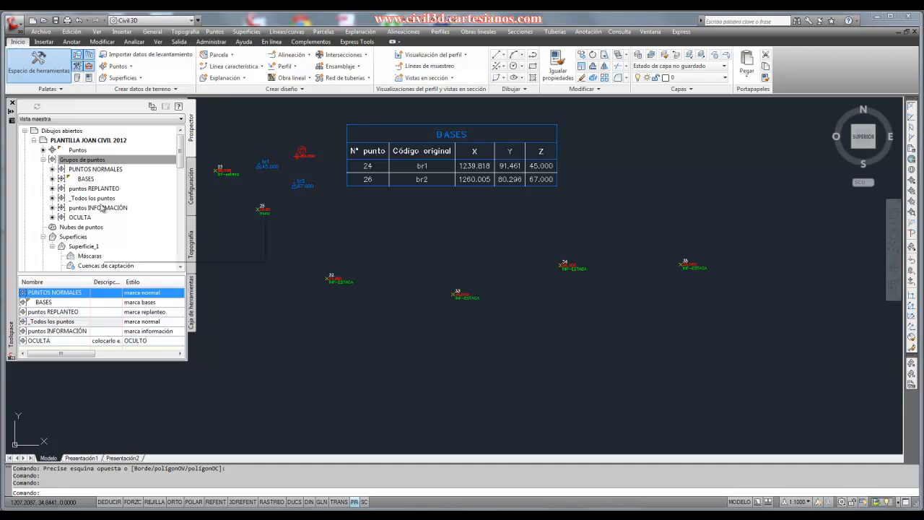
{"action": "scroll", "coordinate": [478, 340], "scroll_direction": "down", "scroll_amount": 1}
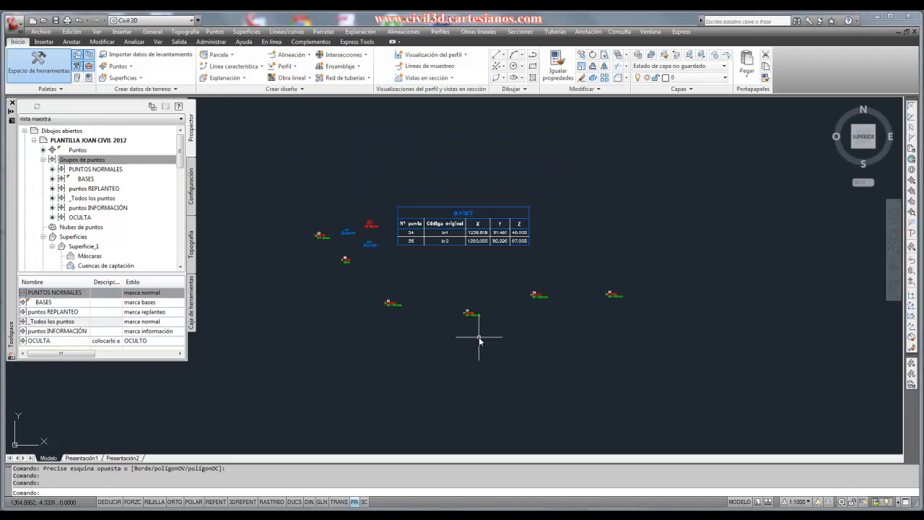
{"action": "scroll", "coordinate": [479, 340], "scroll_direction": "up", "scroll_amount": 1}
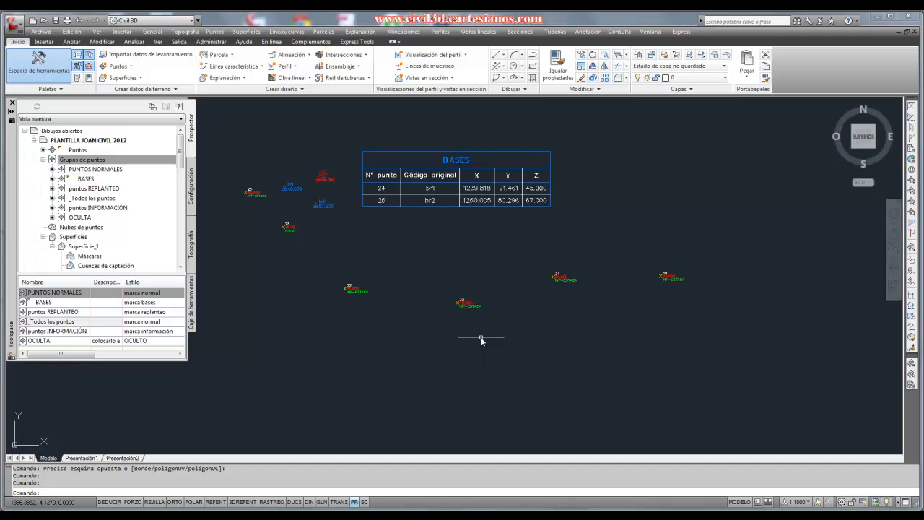